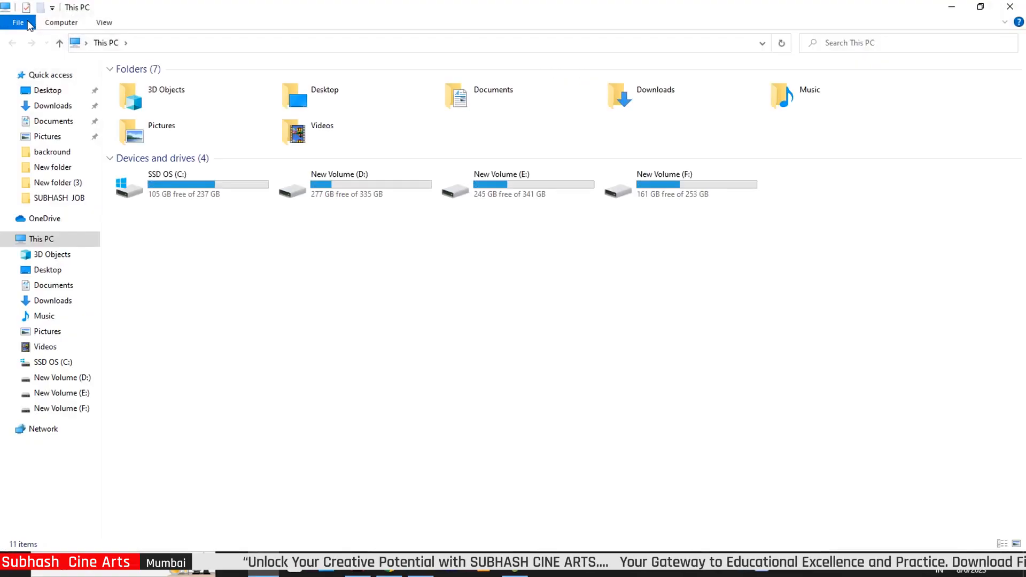
In Downloads, select the 6-8-23 archive and bring up its context menu
left_click(60, 105)
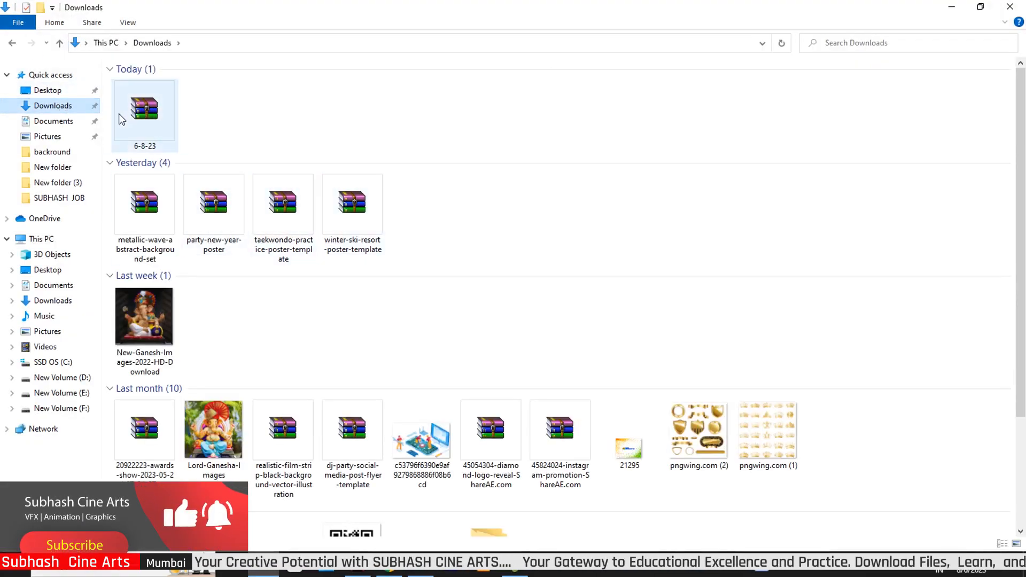
left_click(153, 118)
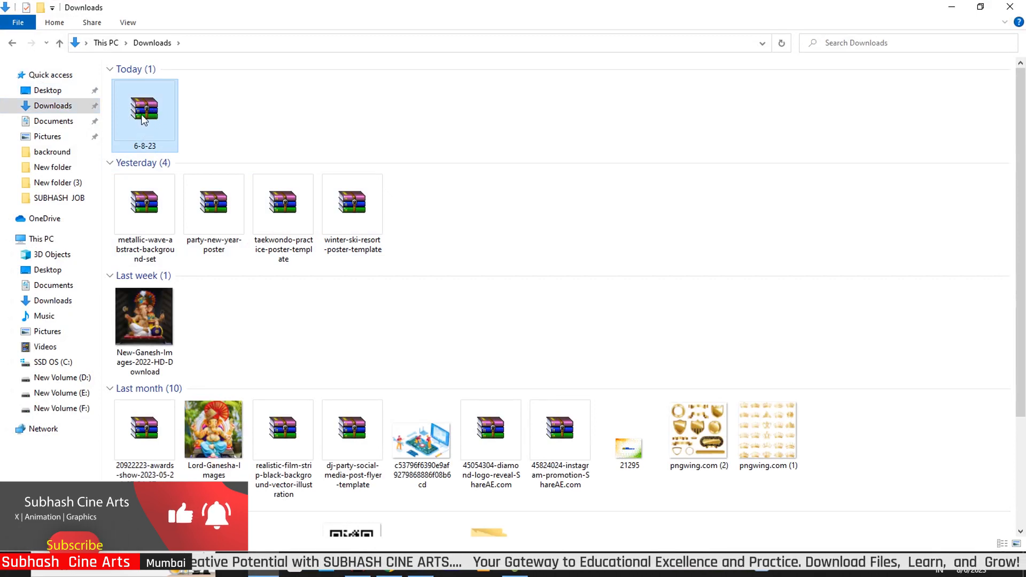
right_click(142, 115)
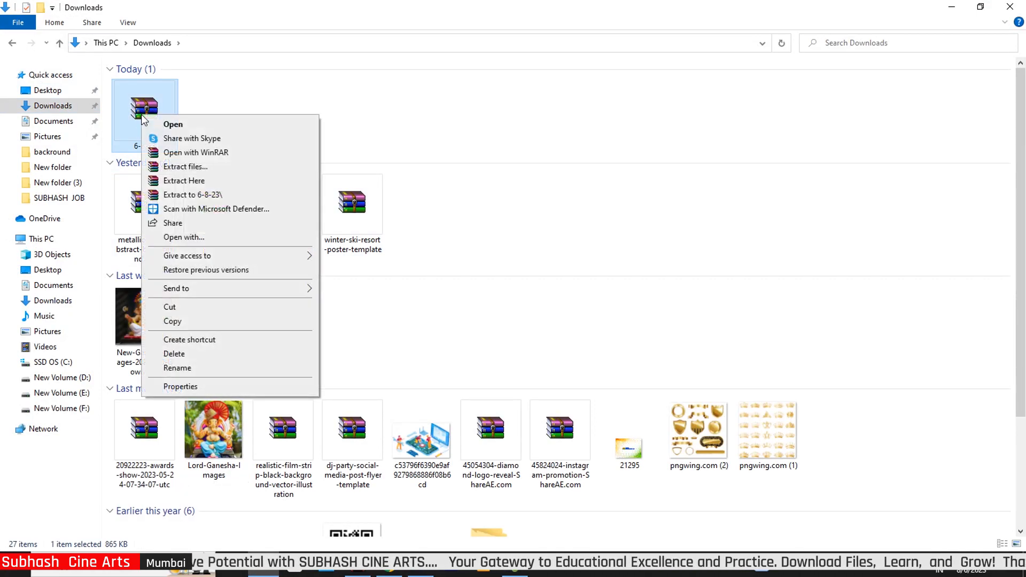
Extract the 6-8-23 archive here, entering the archive password, to get baby_text_effect
left_click(208, 182)
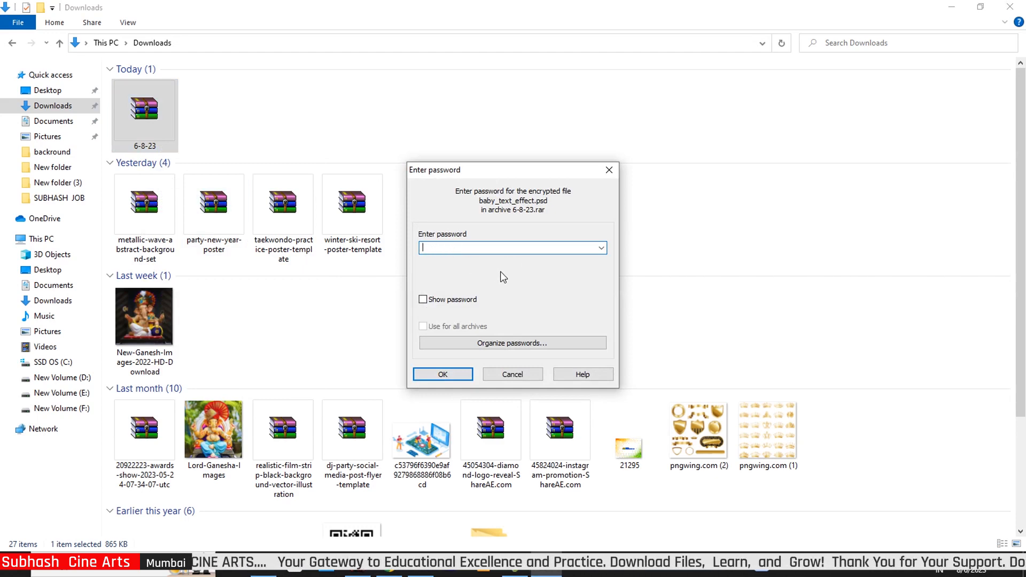
type("s")
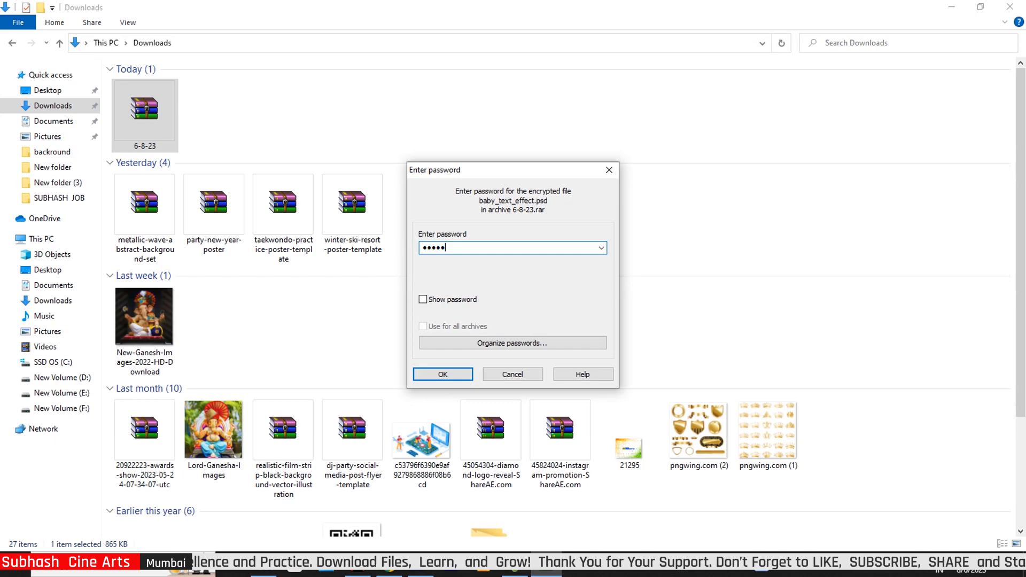
left_click(454, 378)
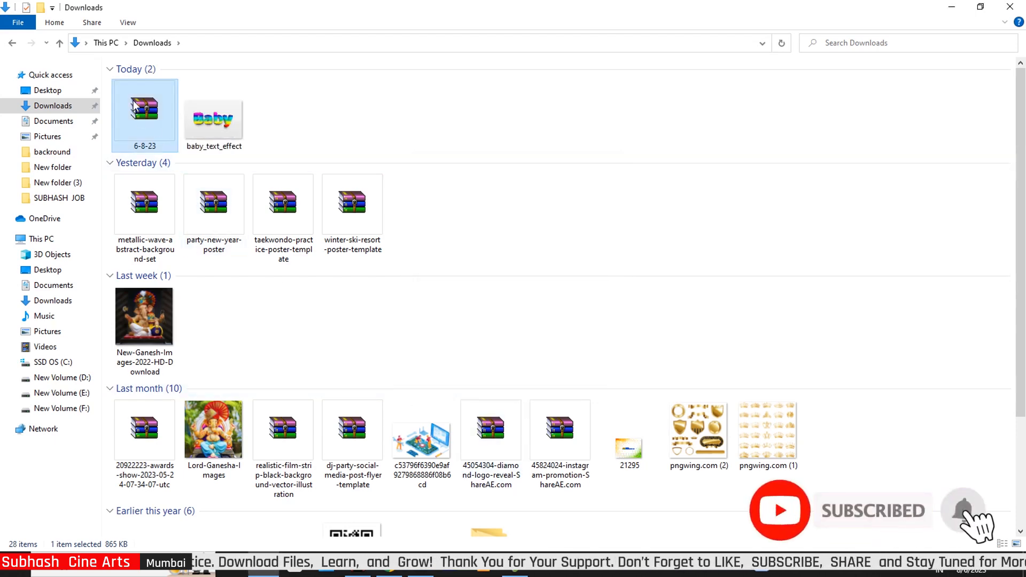
Open baby_text_effect in Photoshop and fit the whole canvas in the window
left_click(224, 131)
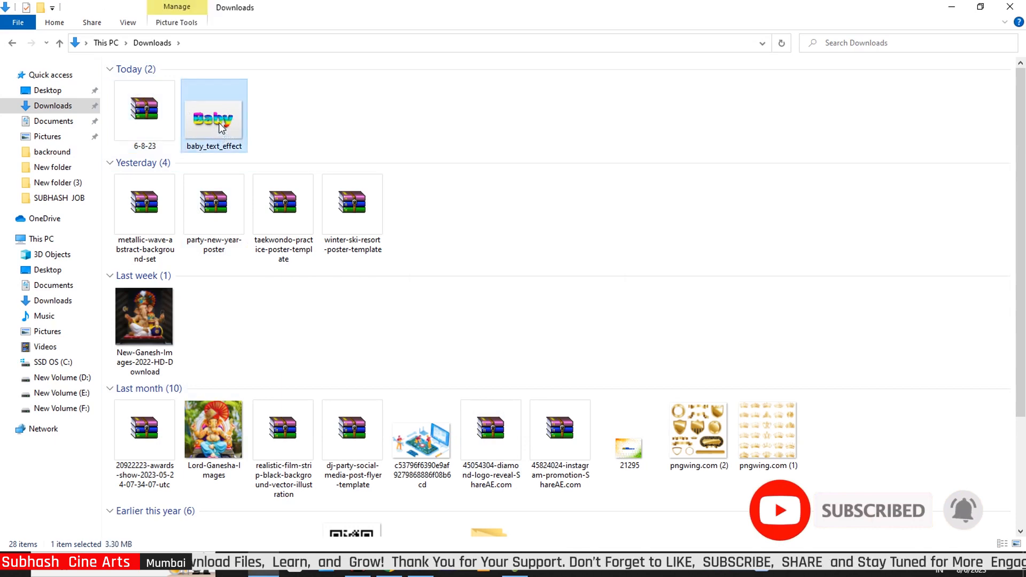
left_click_drag(224, 125, 484, 327)
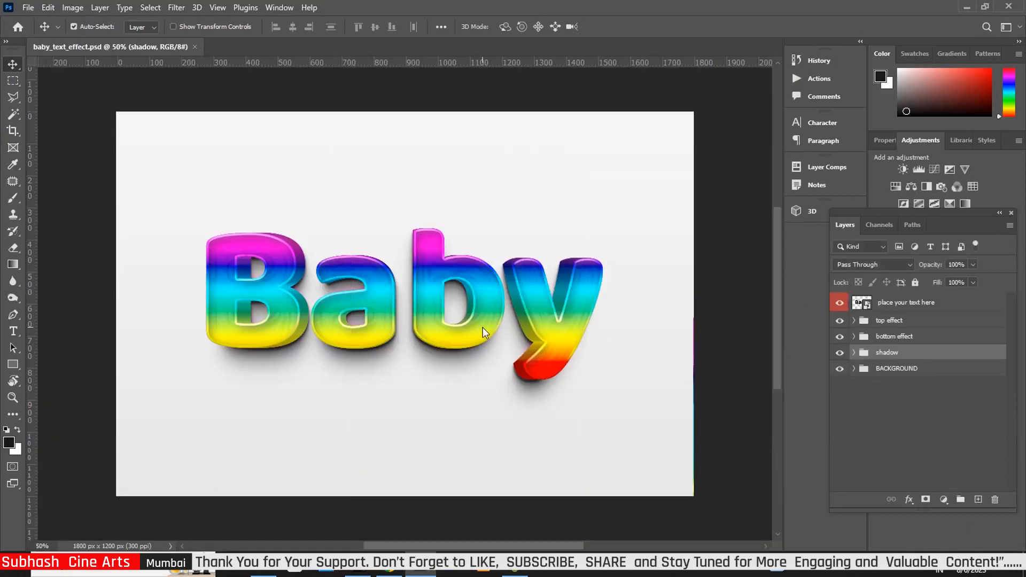
key("ctrl+0")
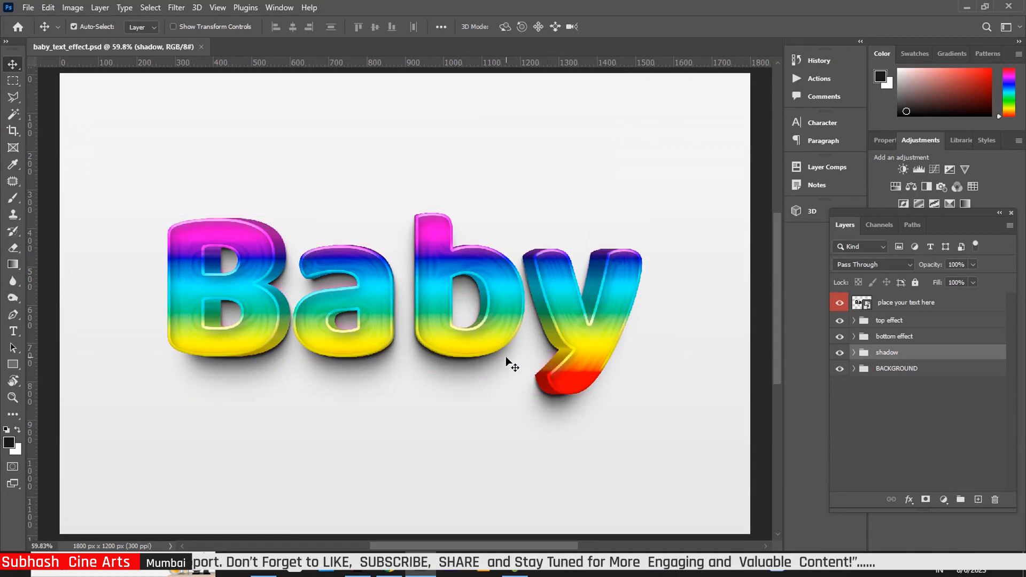
Open the 'place your text here' smart object and retype its text as 'Baby'
double_click(866, 305)
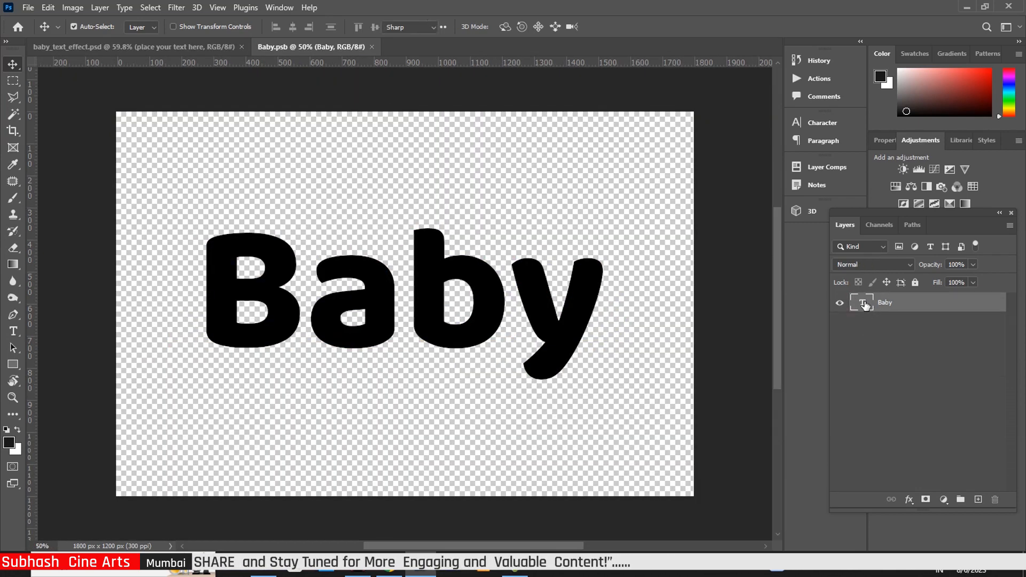
double_click(866, 305)
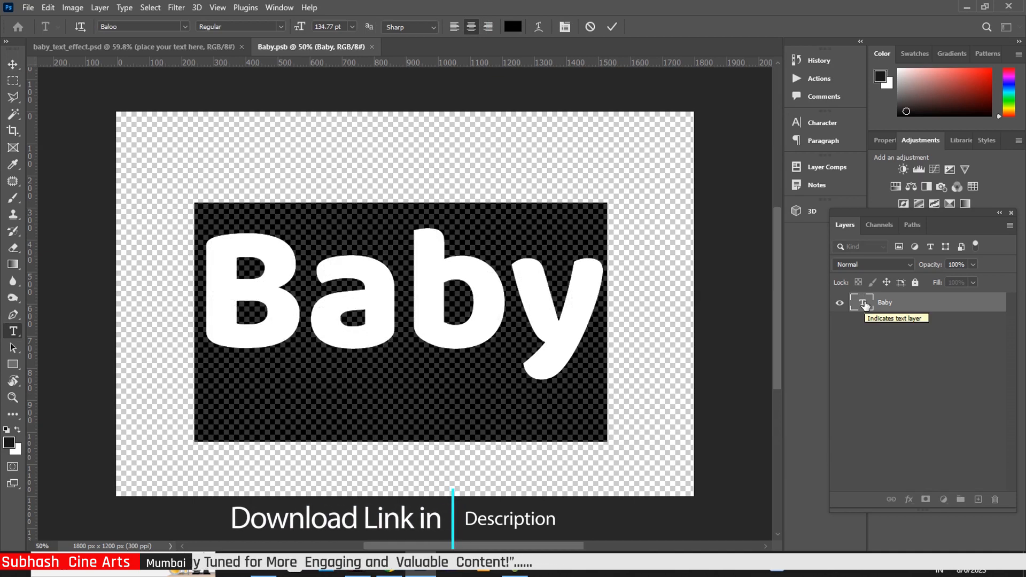
type("Ba")
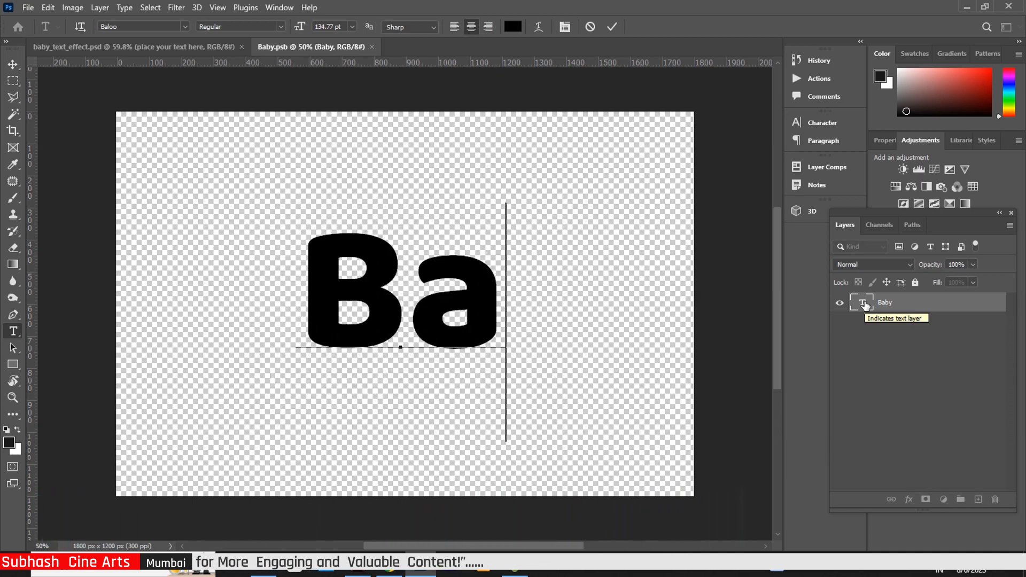
type("b")
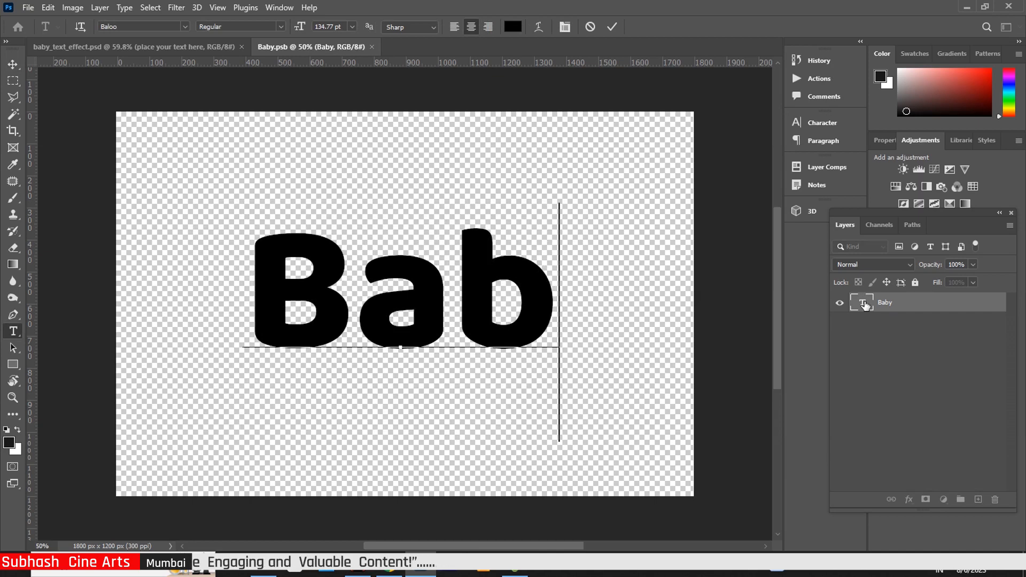
type("y")
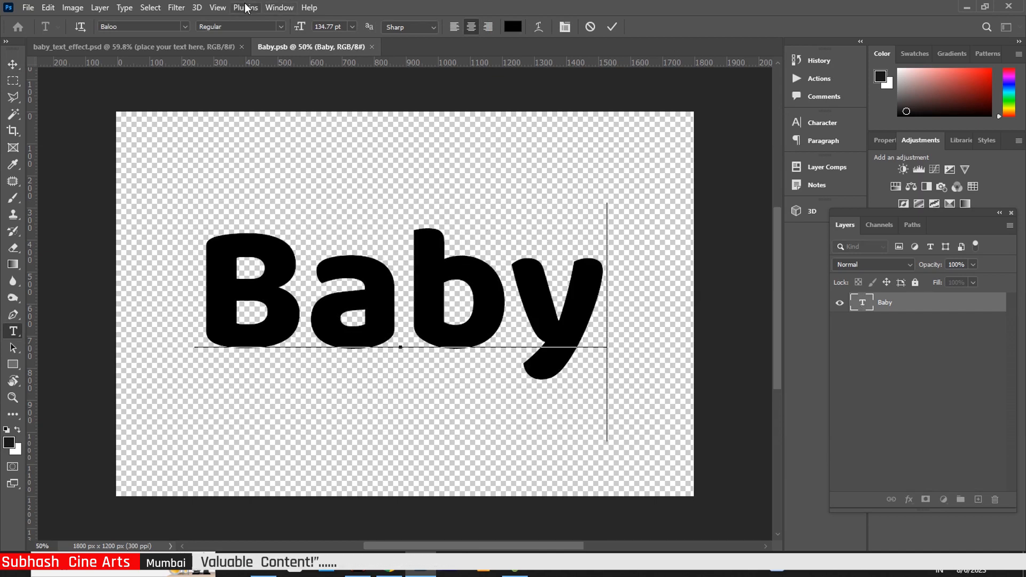
left_click(13, 65)
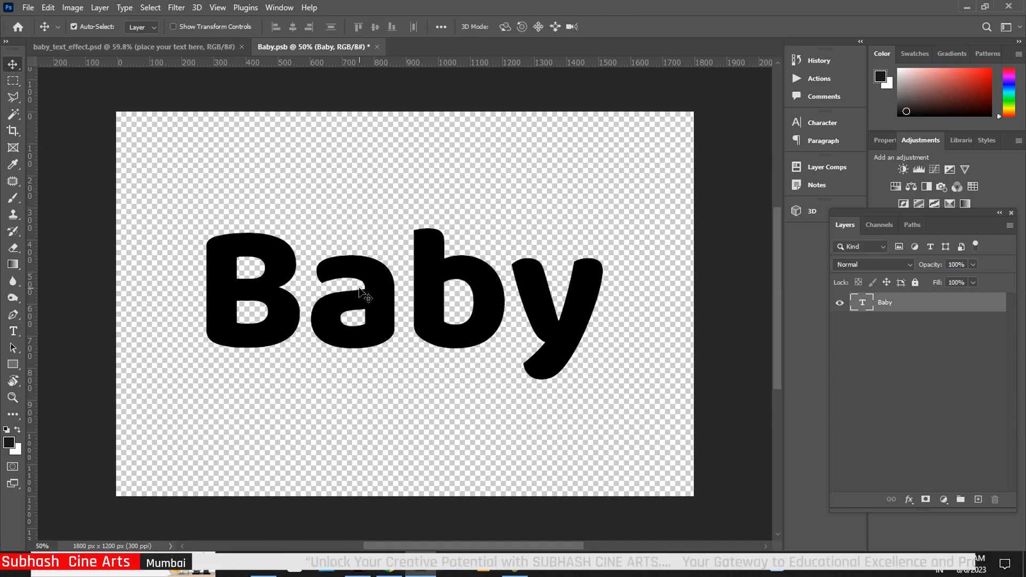
Scale the Baby text up to 107.53% and shift it slightly up and right
key("ctrl+t")
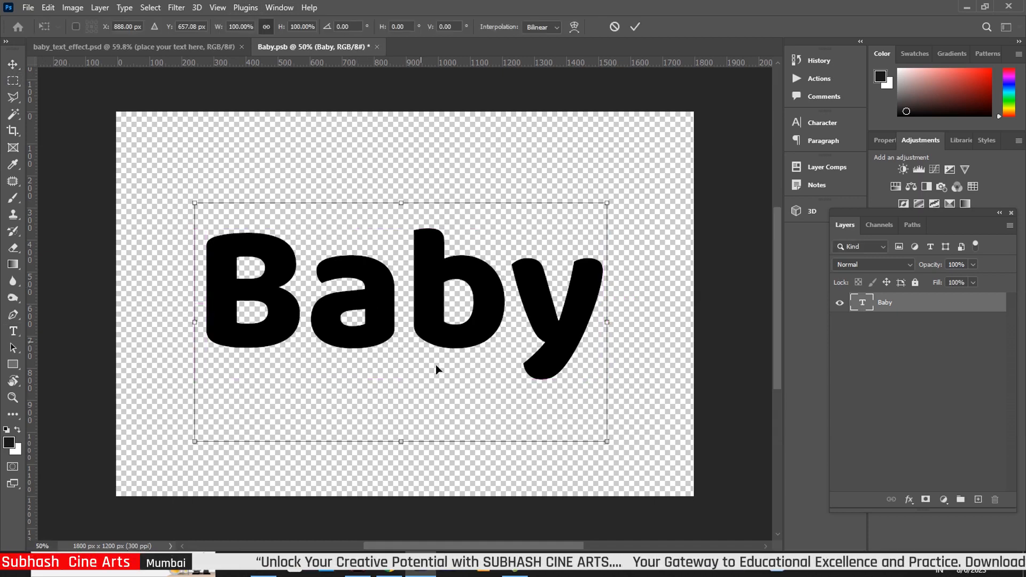
left_click_drag(607, 441, 630, 455)
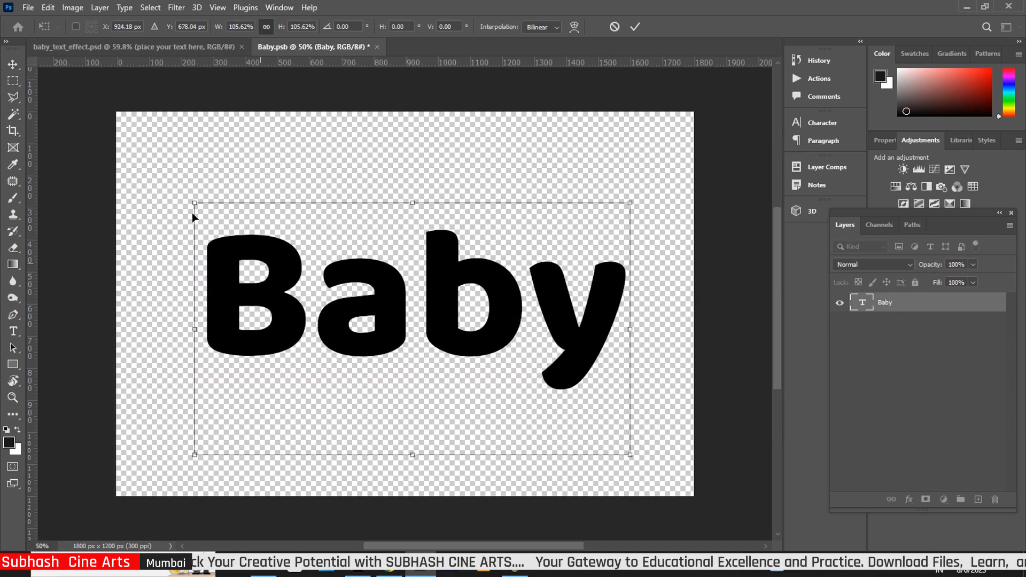
left_click_drag(194, 203, 187, 198)
left_click_drag(436, 316, 443, 306)
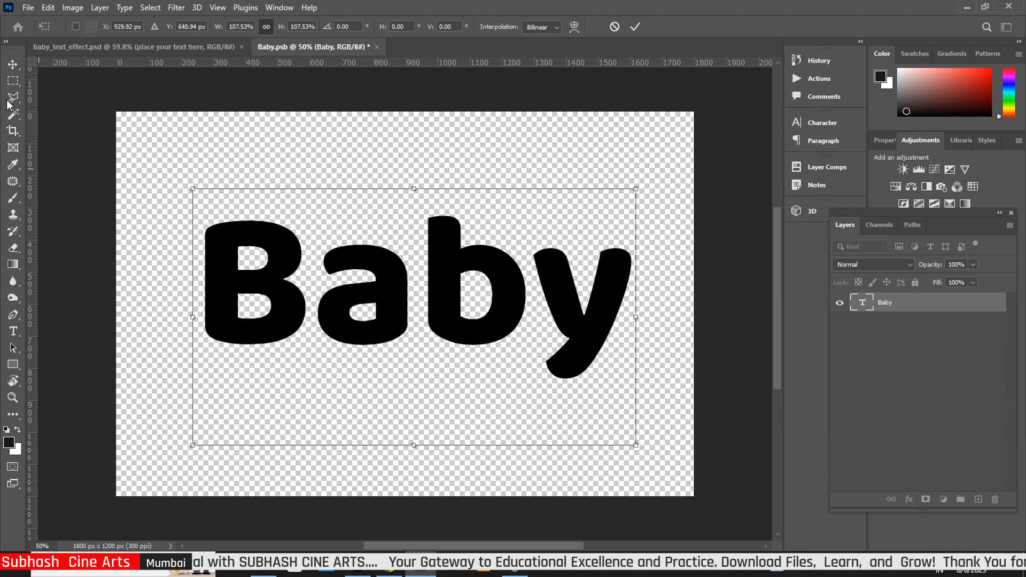
left_click(13, 64)
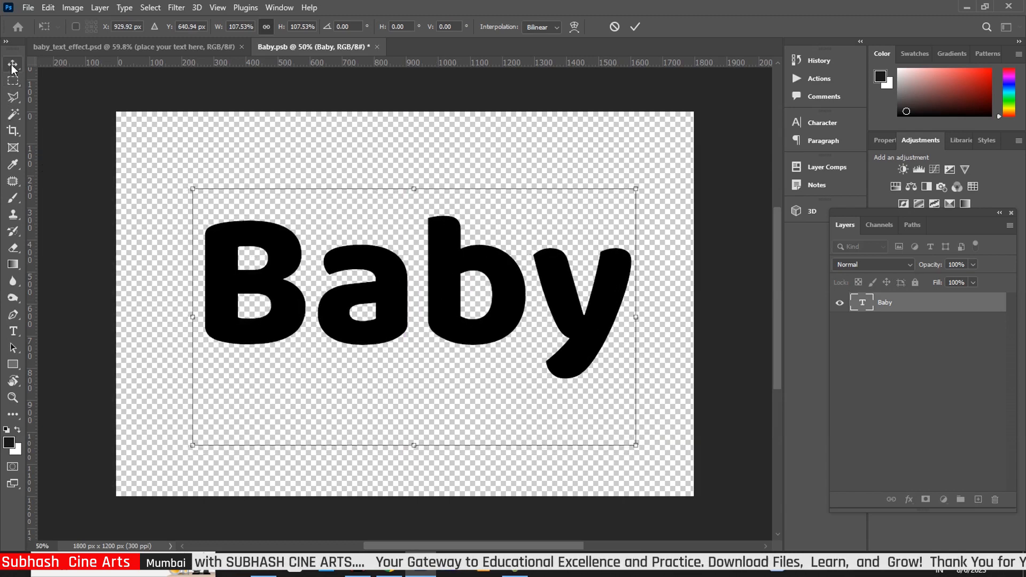
left_click(17, 332)
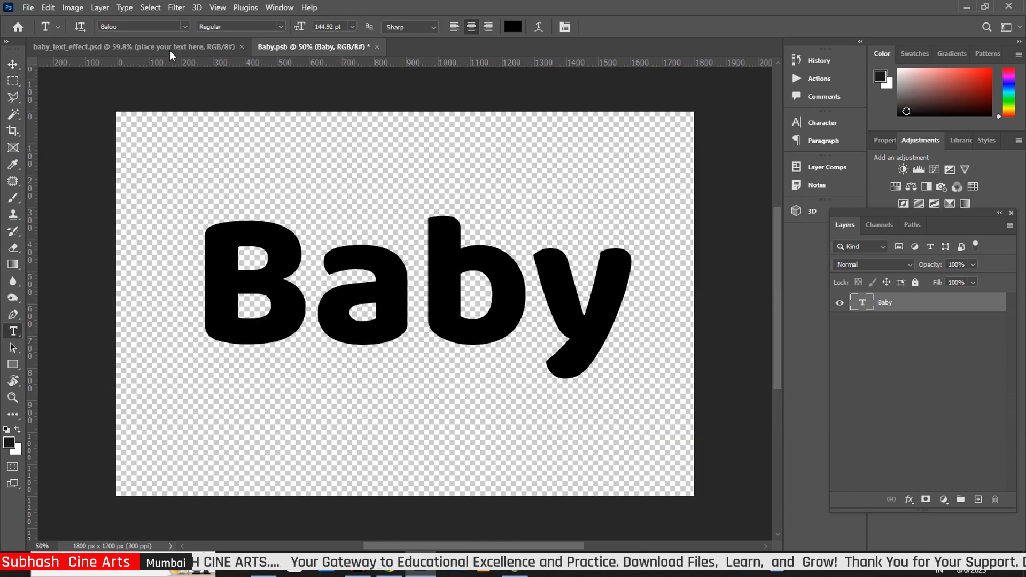
Switch the Baby text to the Austere font, scale it to 86.12% and centre it
left_click(183, 24)
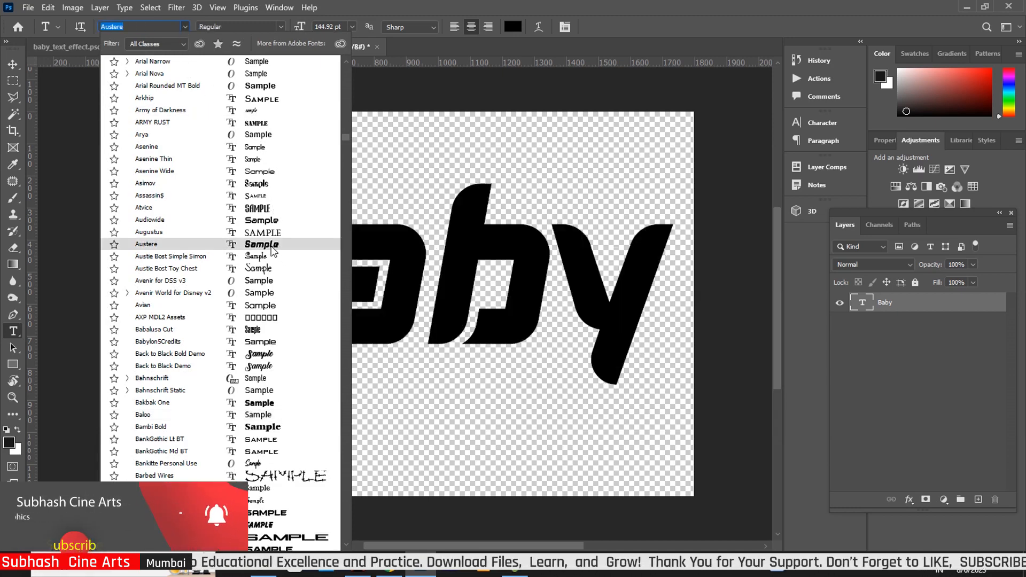
left_click(272, 245)
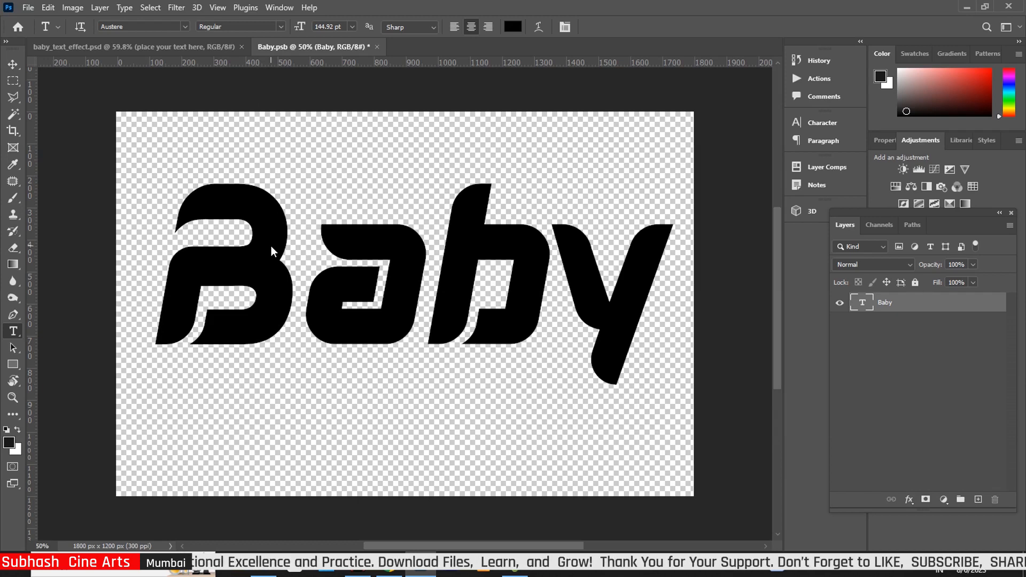
left_click(13, 64)
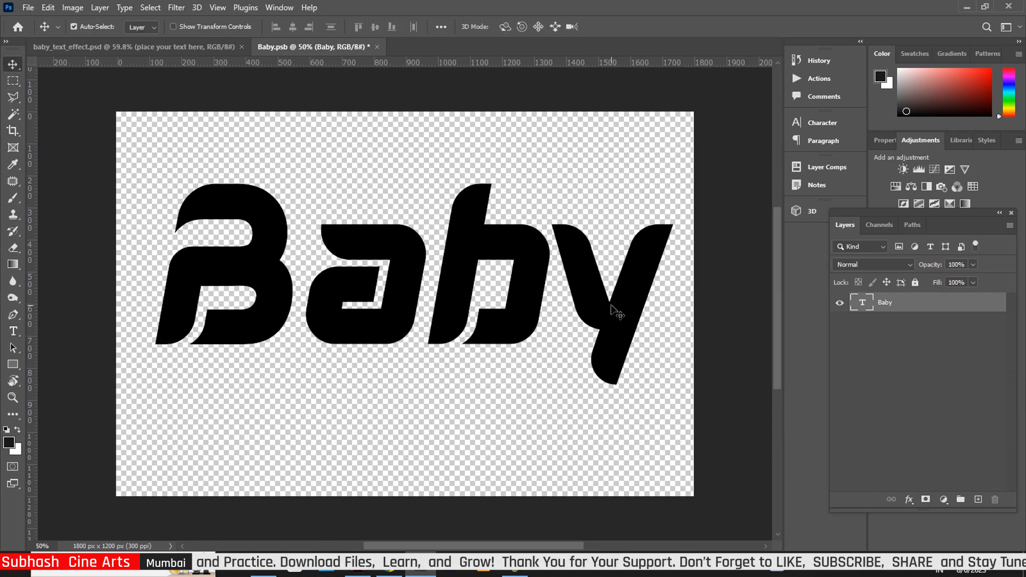
key("ctrl+t")
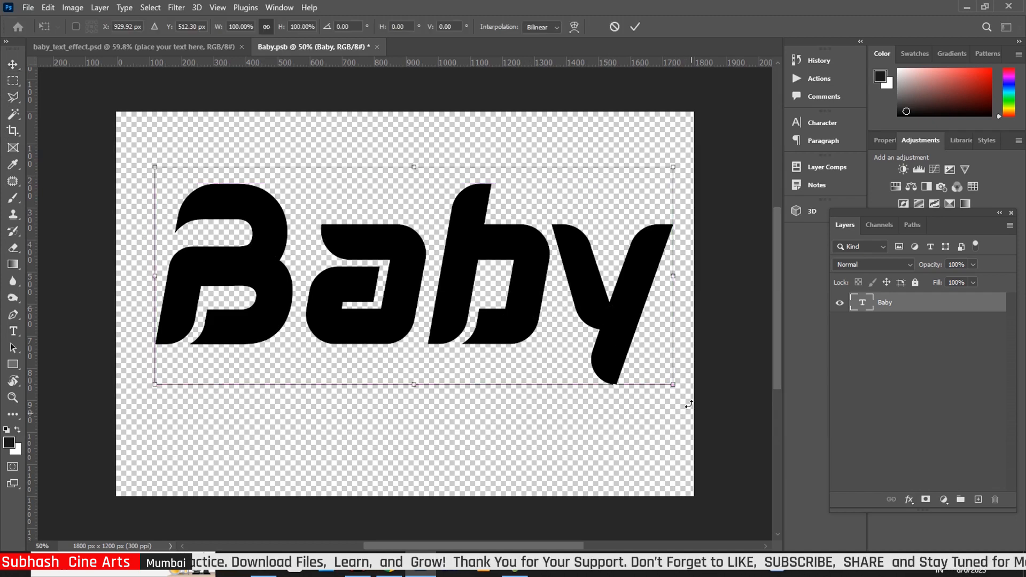
left_click_drag(674, 385, 616, 375)
left_click_drag(489, 301, 508, 330)
left_click_drag(635, 390, 620, 383)
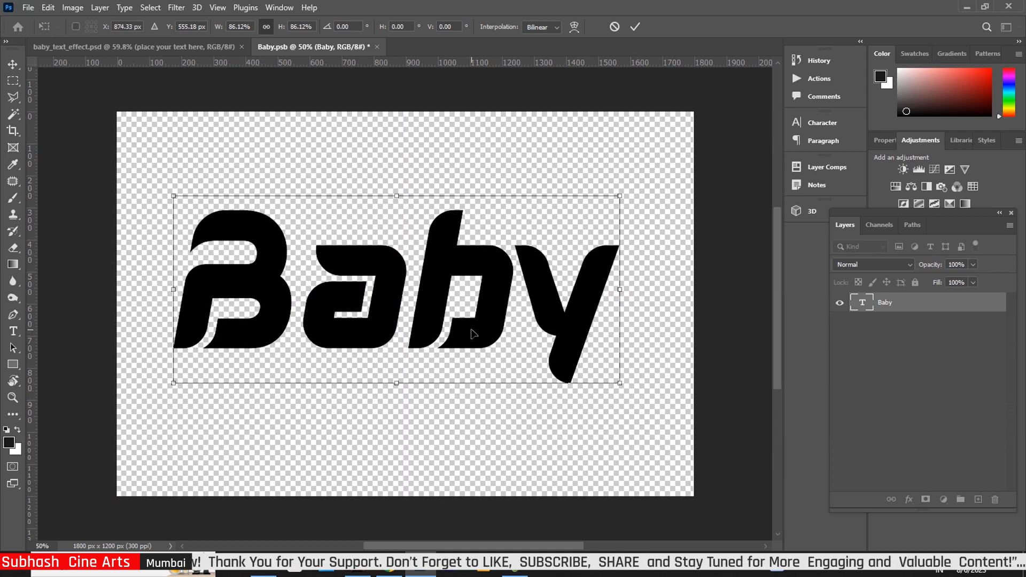
left_click_drag(480, 338, 483, 340)
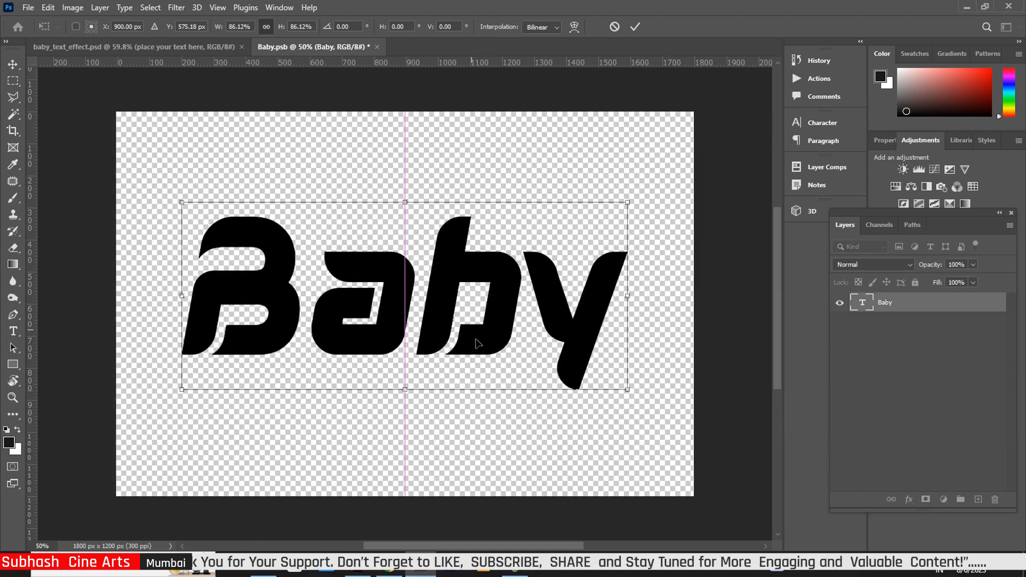
left_click(17, 65)
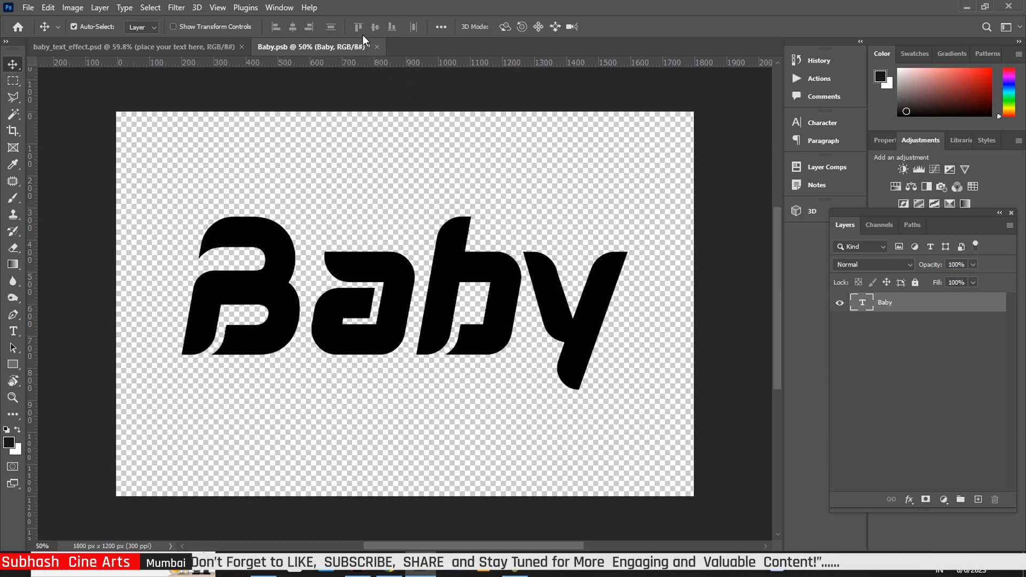
Close Baby.psb, saving changes, to return to baby_text_effect.psd
left_click(378, 47)
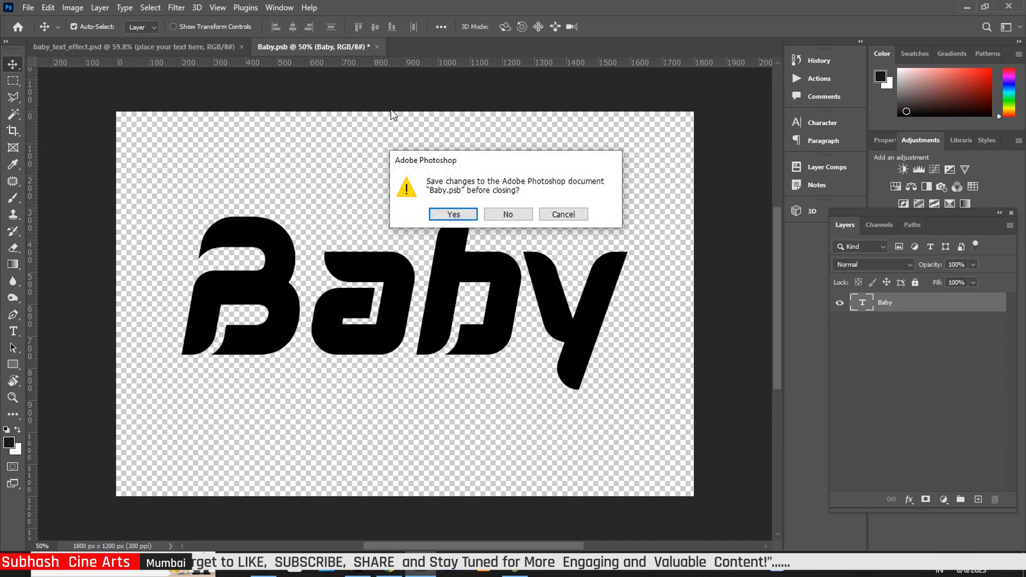
left_click(459, 217)
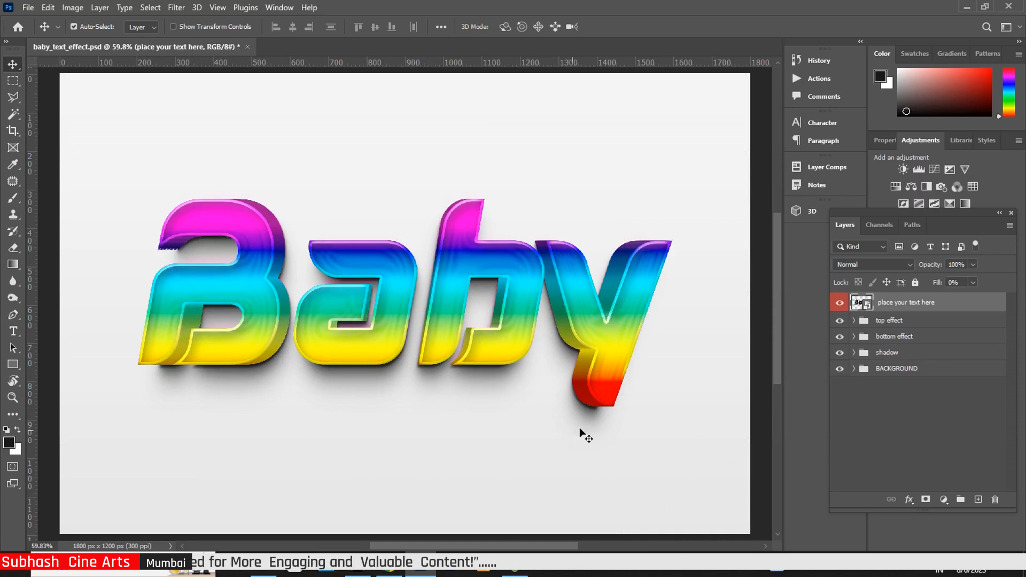
Give the Baby layer in top effect a Bevel & Emboss: depth 53%, size 4 px, soften 6 px
left_click(853, 320)
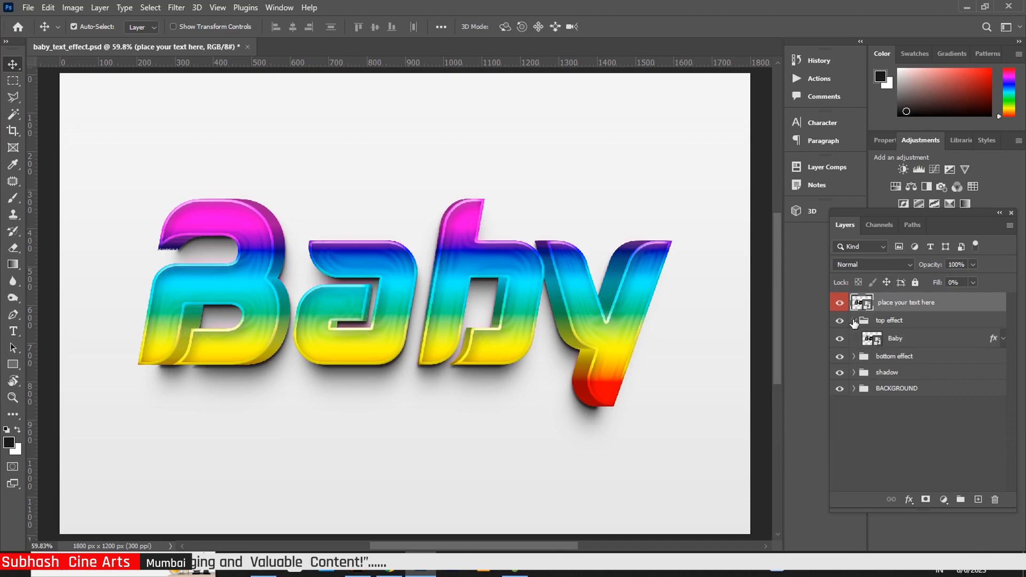
left_click(992, 342)
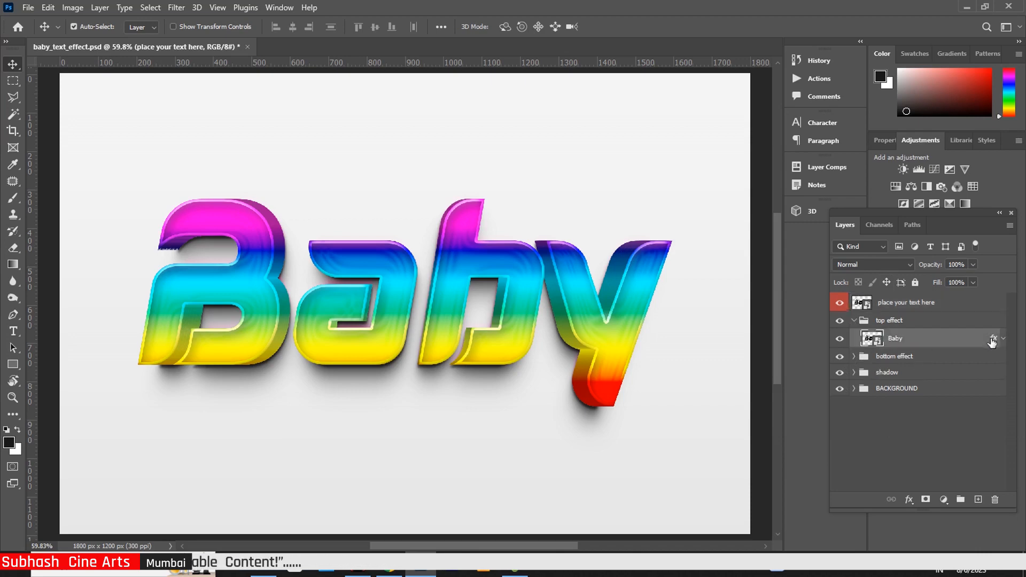
key("h")
double_click(992, 340)
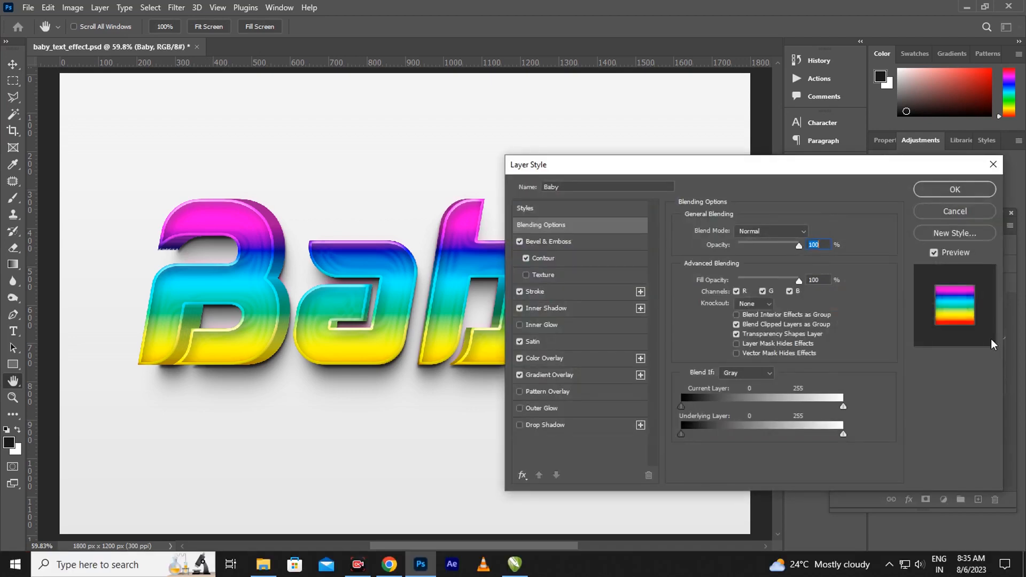
left_click(560, 244)
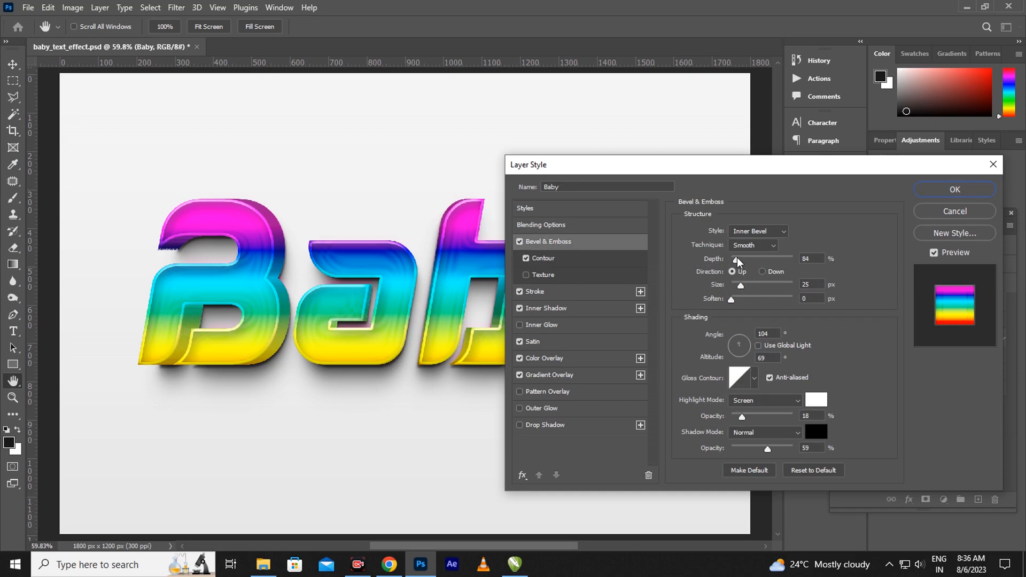
mouse_move(738, 259)
left_mouse_down()
mouse_move(764, 260)
mouse_move(735, 261)
left_mouse_up()
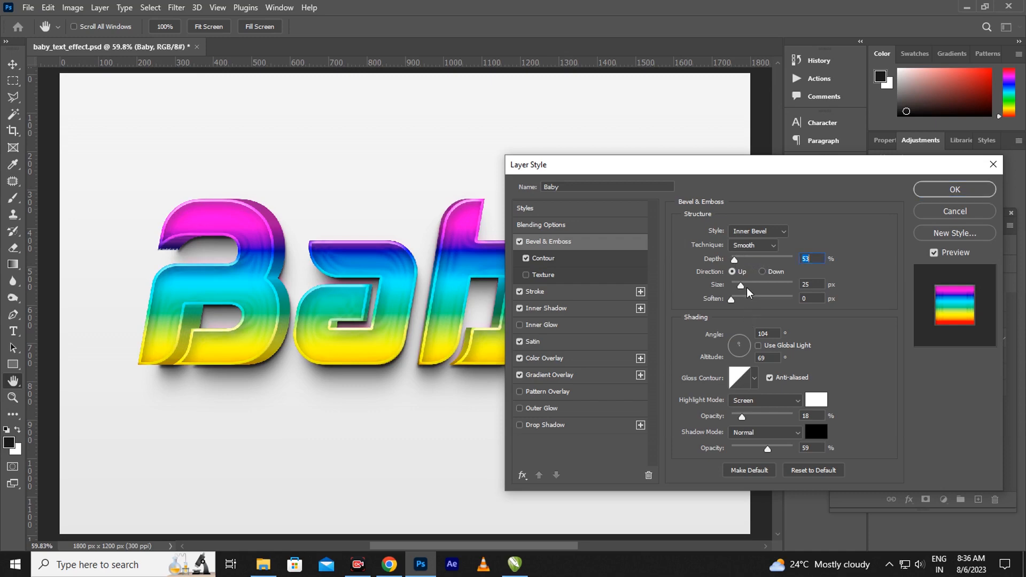
left_click_drag(746, 285, 755, 310)
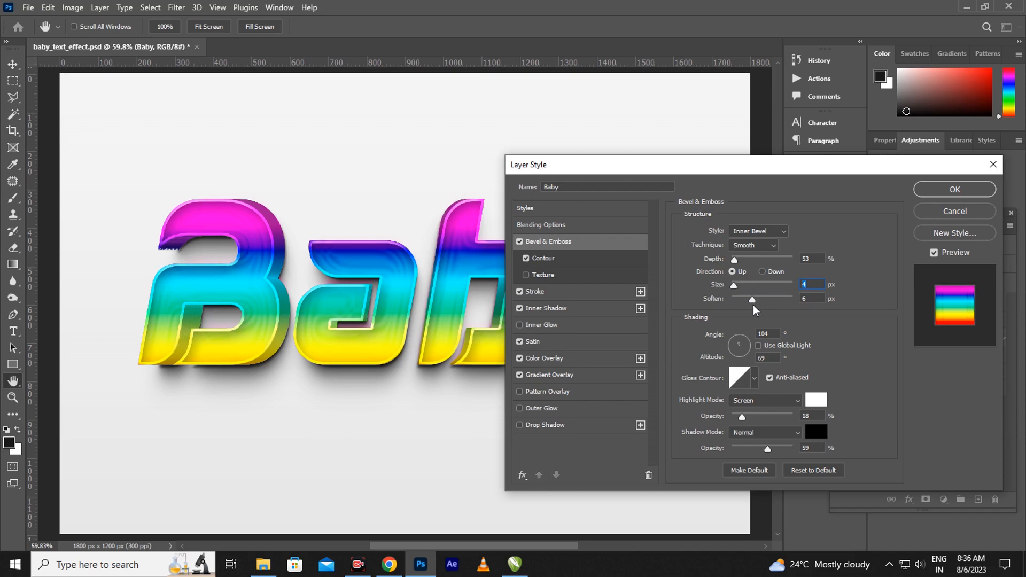
left_click_drag(755, 310, 755, 310)
Set the Baby layer's inside Stroke size to 10 px
left_click(558, 292)
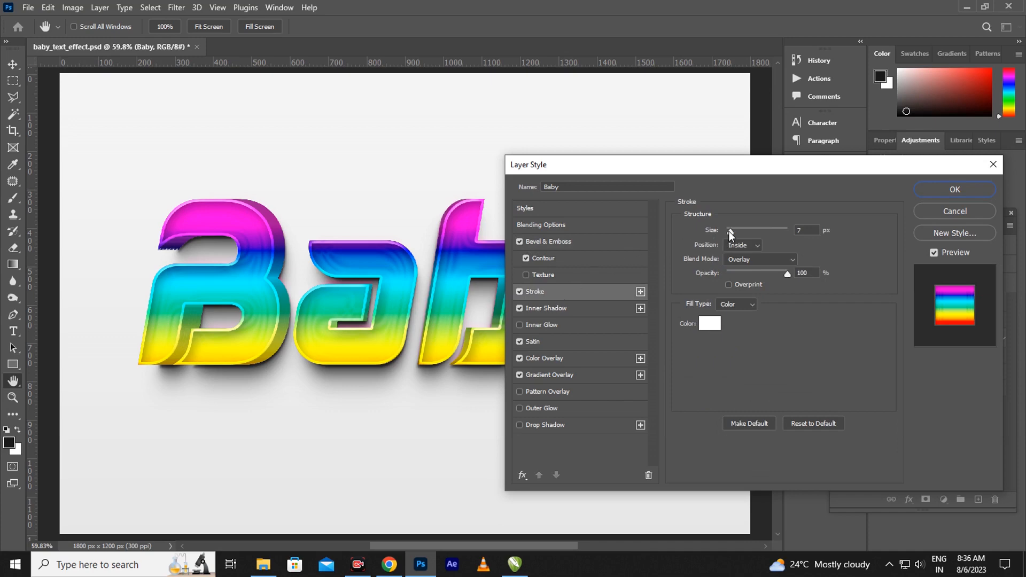
left_click_drag(729, 231, 734, 235)
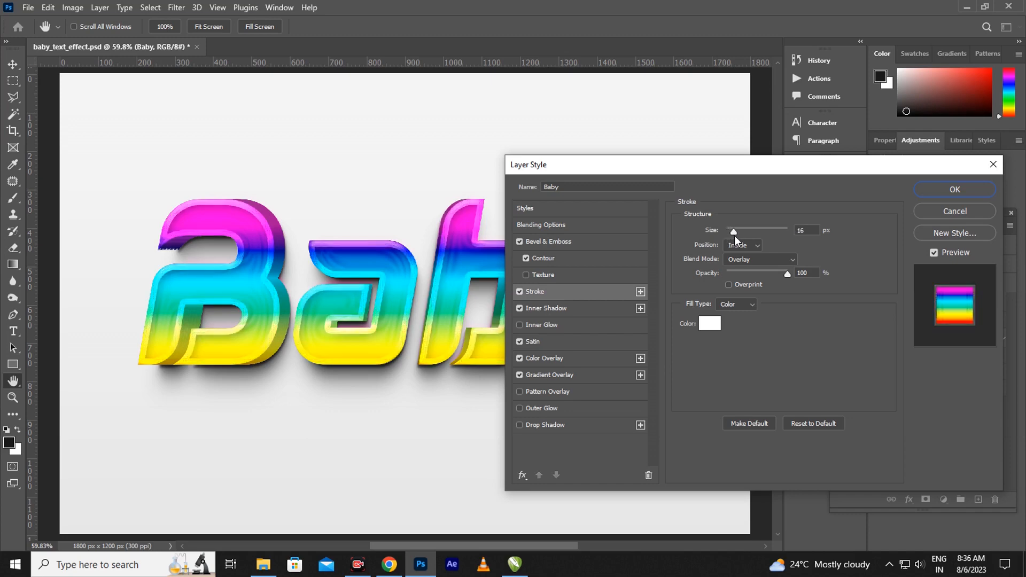
left_click_drag(734, 235, 734, 236)
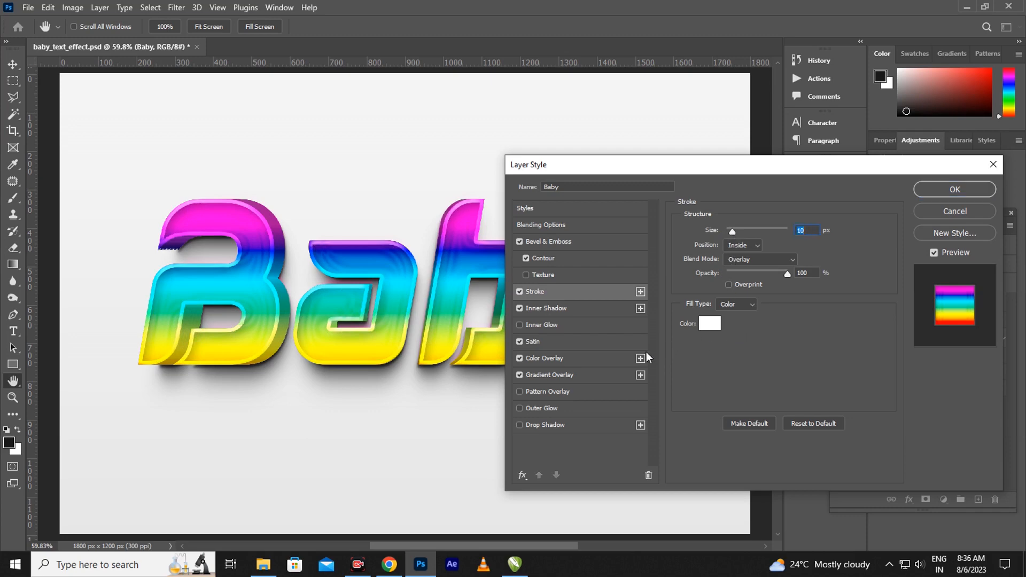
Set the Inner Shadow to 35 px distance, 11% choke and 6% noise
left_click(564, 308)
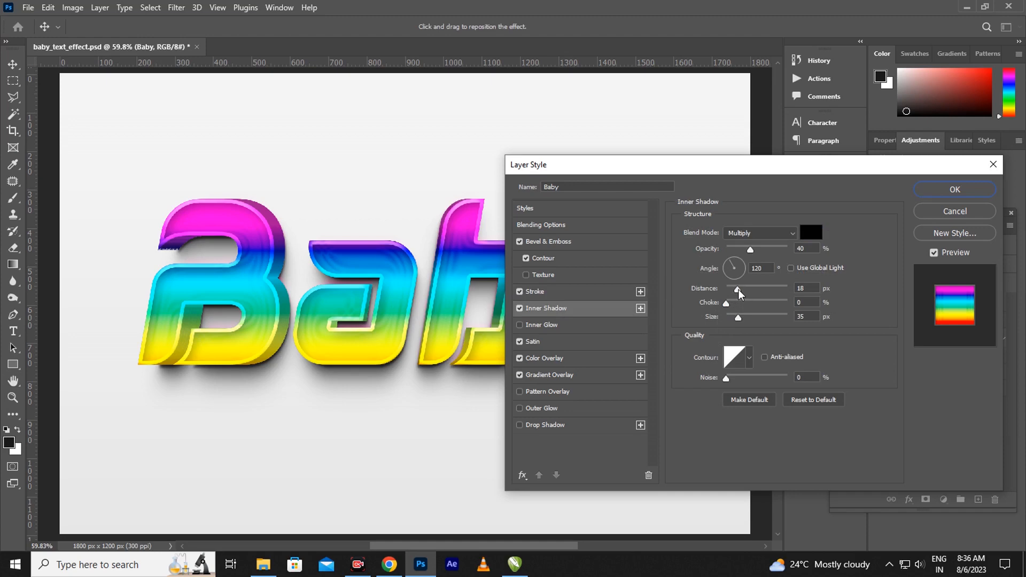
left_click_drag(738, 292, 751, 297)
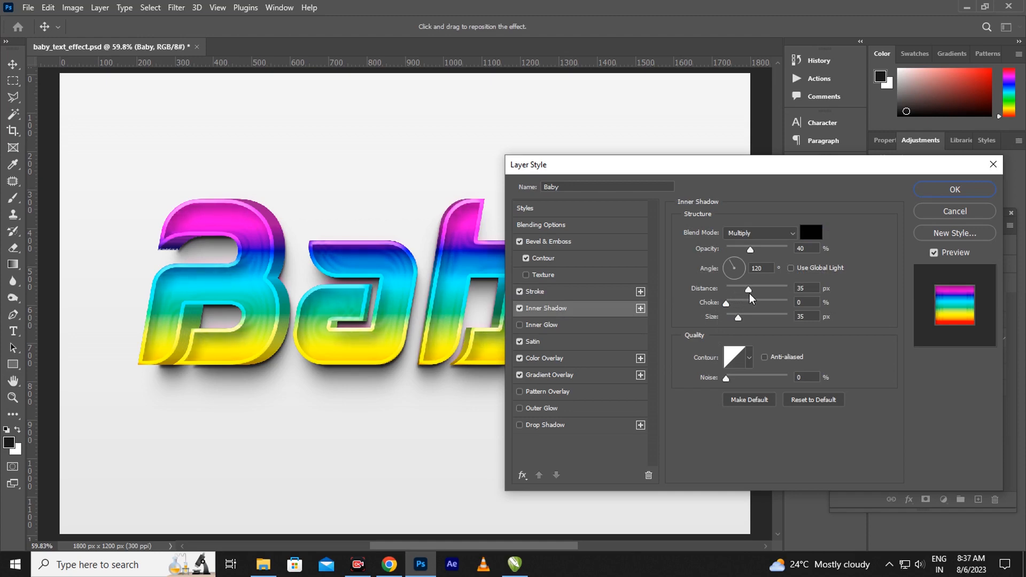
left_click_drag(752, 298, 734, 305)
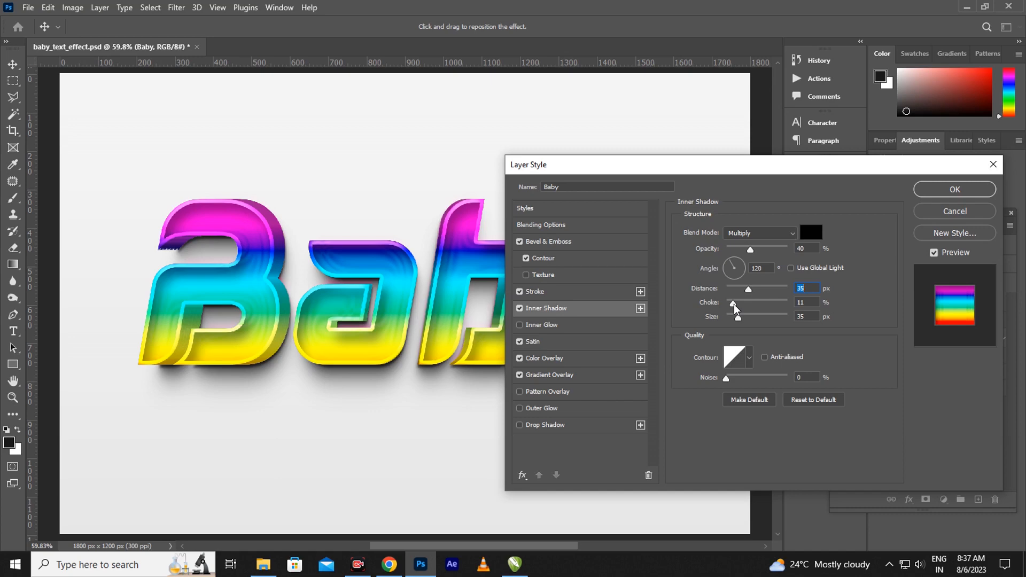
left_click_drag(735, 309, 736, 309)
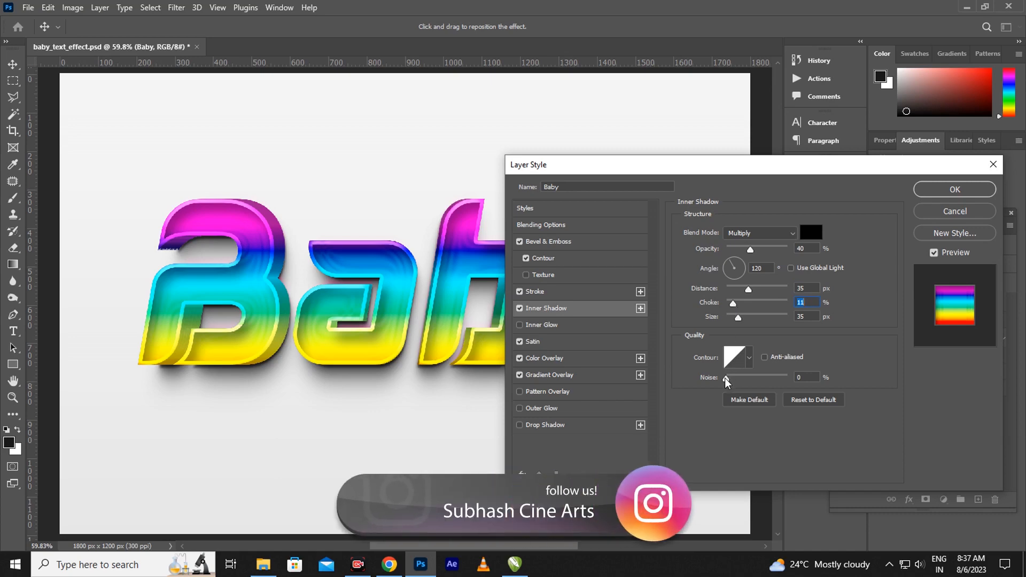
mouse_move(725, 380)
left_mouse_down()
mouse_move(750, 384)
mouse_move(734, 374)
left_mouse_up()
Set Satin to 46 px distance and 21 px size, then show Gradient Overlay settings
left_click(556, 344)
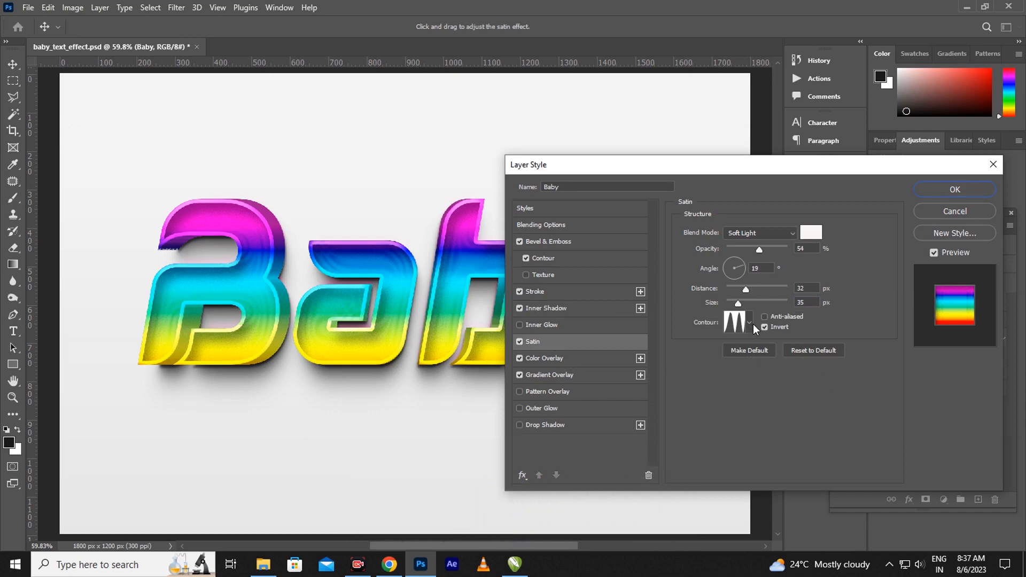
mouse_move(746, 289)
left_mouse_down()
mouse_move(758, 297)
mouse_move(751, 308)
mouse_move(735, 302)
left_mouse_up()
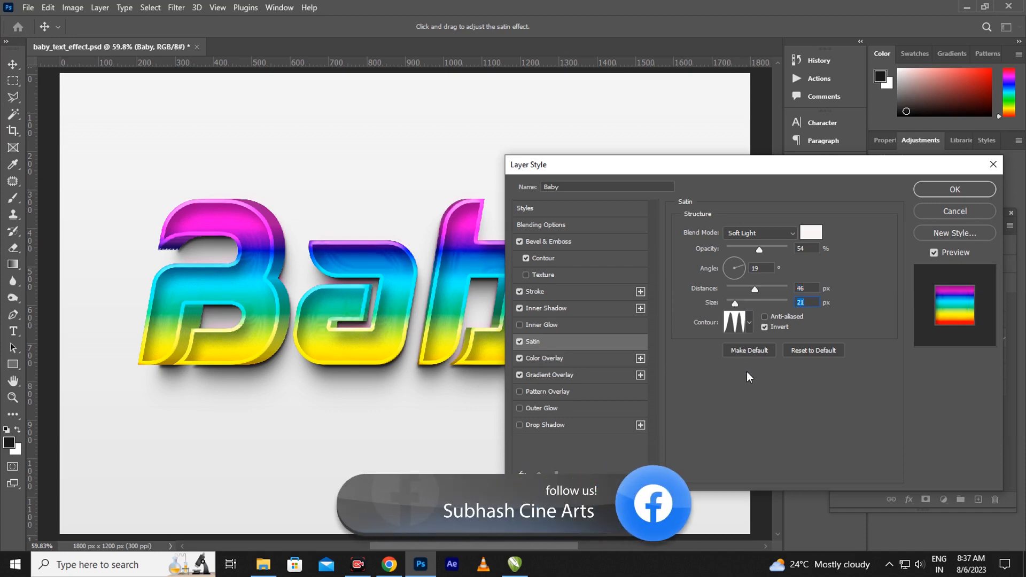
left_click(552, 359)
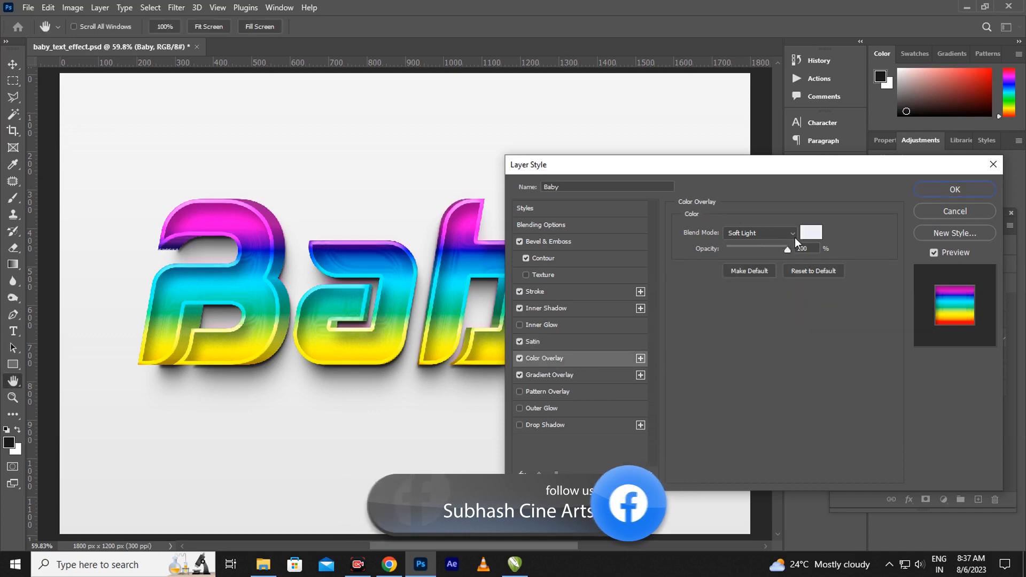
left_click(567, 381)
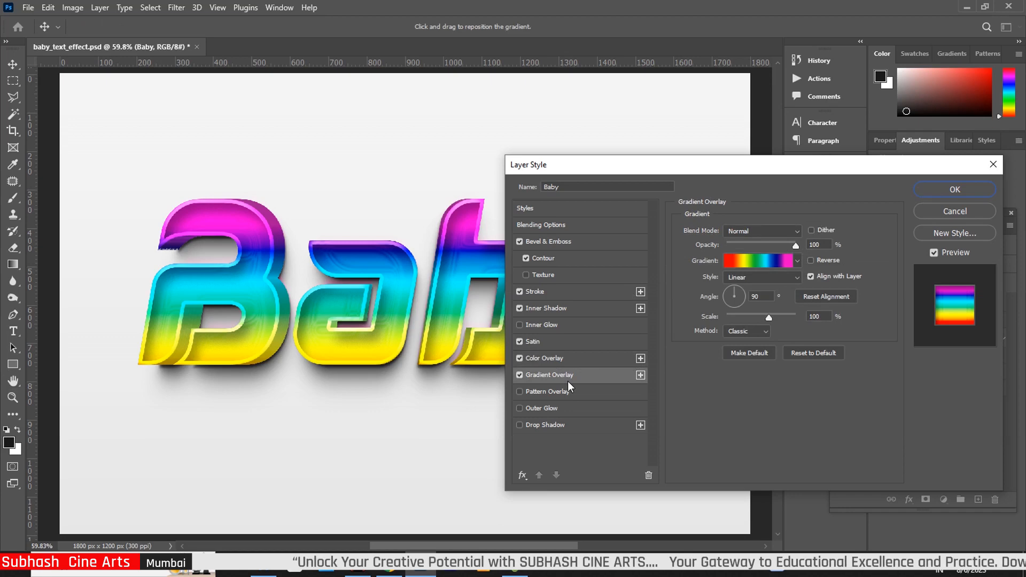
Reposition the rainbow gradient stops: red to 14, yellow at 29, cyan to 57, plus a second cyan stop
left_click(765, 258)
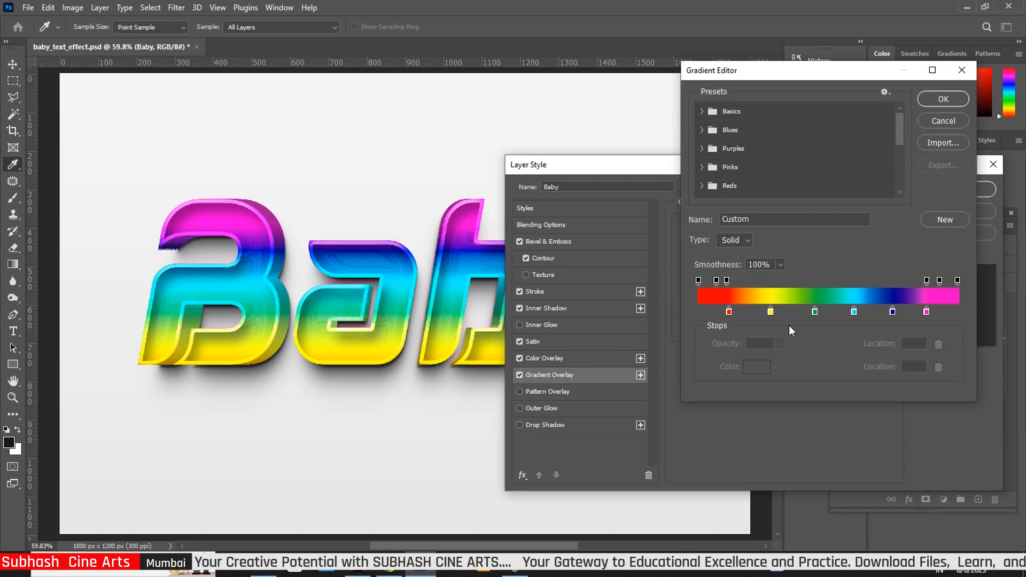
left_click_drag(730, 311, 736, 313)
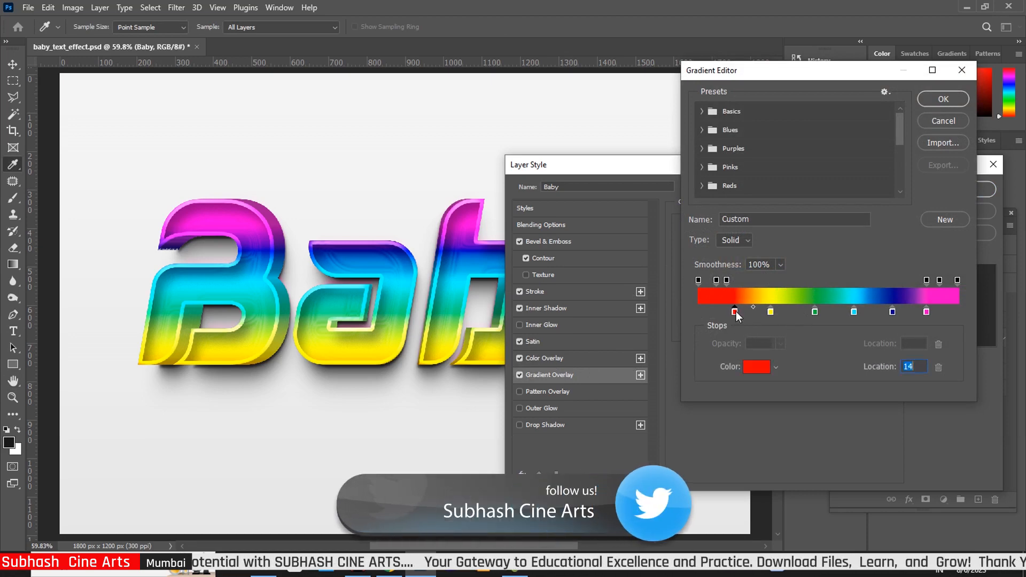
left_click(771, 312)
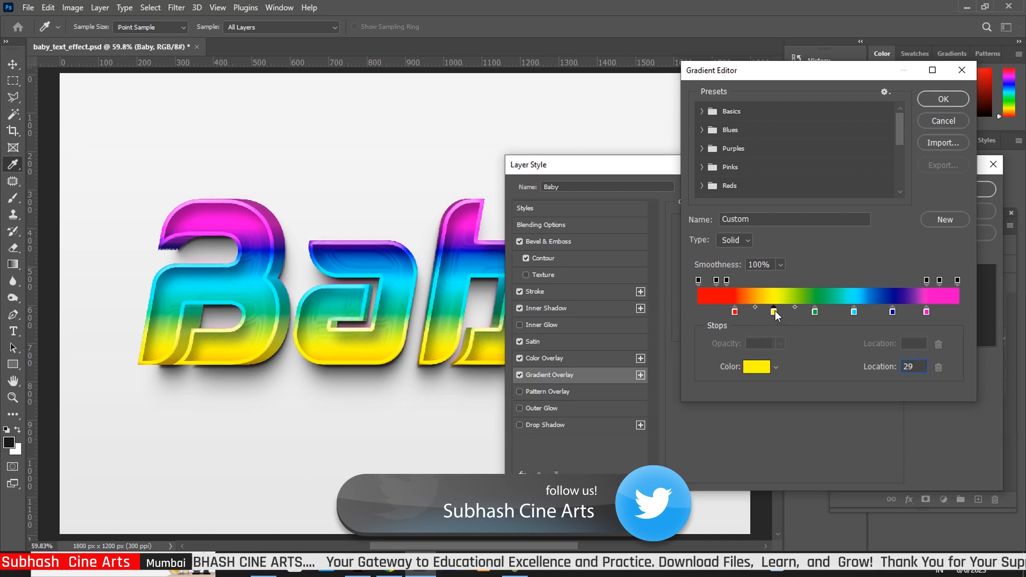
left_click_drag(815, 312, 805, 312)
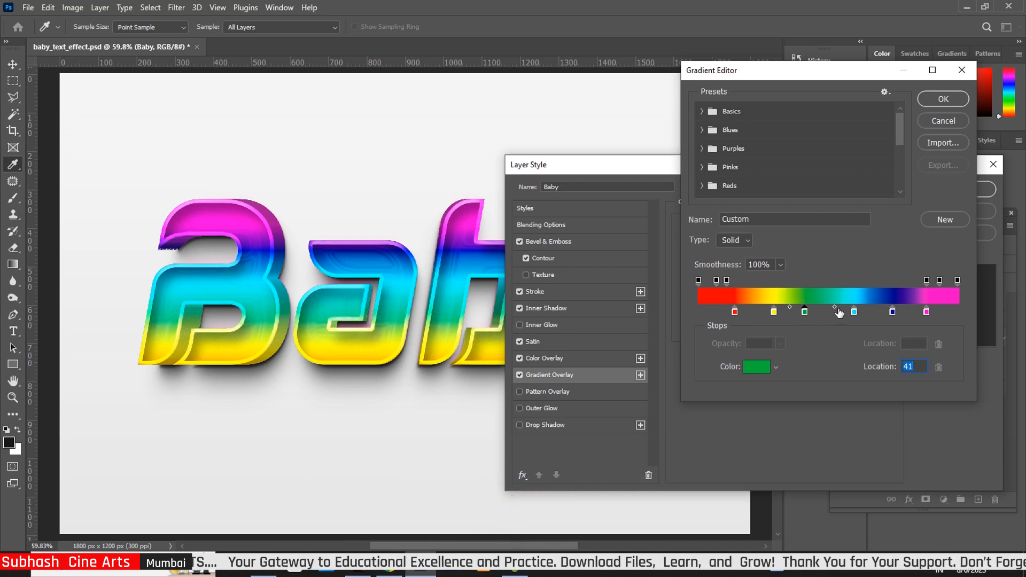
left_click_drag(854, 312, 846, 313)
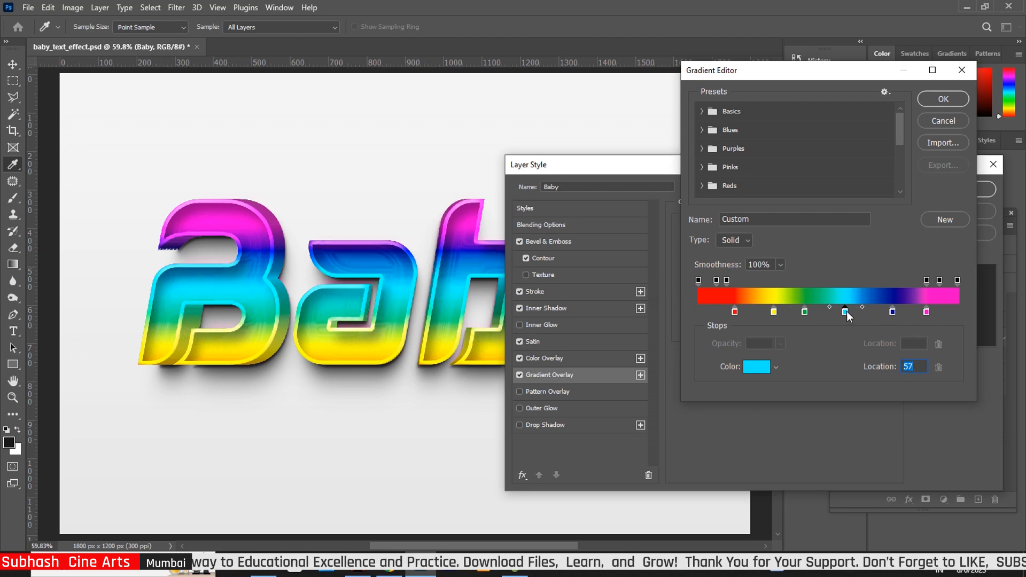
left_click(884, 313)
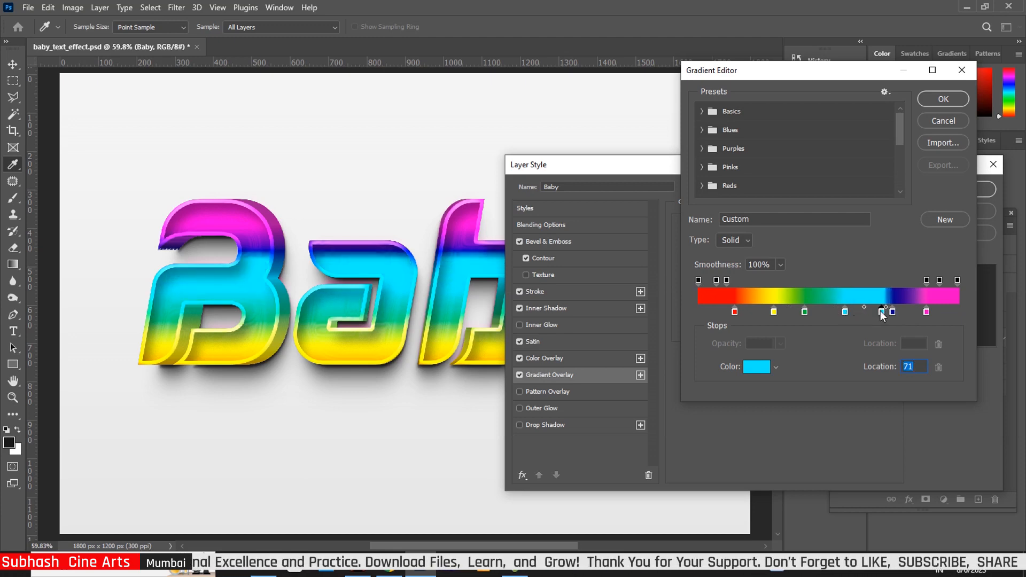
left_click_drag(881, 313, 858, 313)
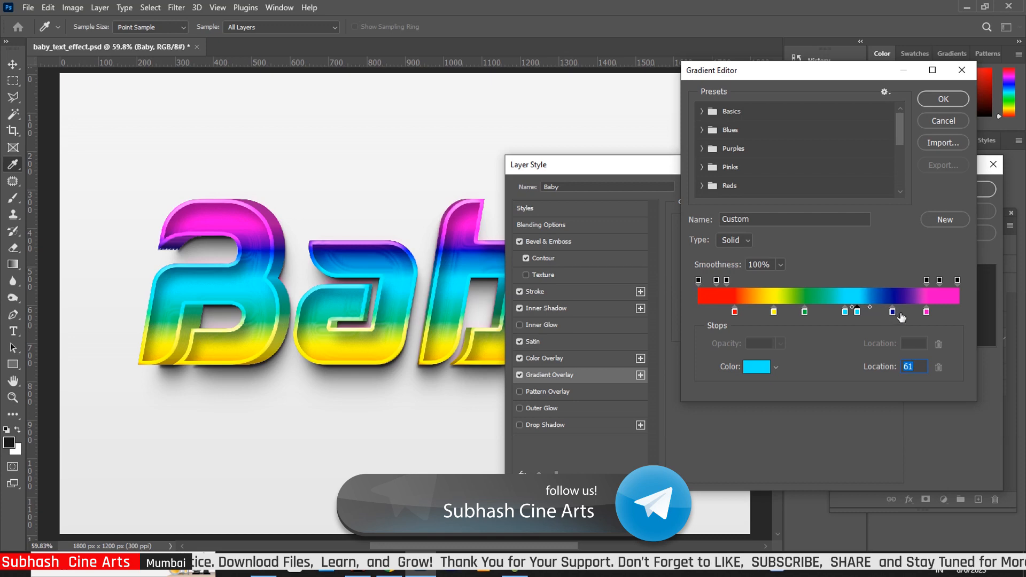
Set the magenta stop to location 85 and confirm the edited gradient
left_click_drag(926, 315, 930, 315)
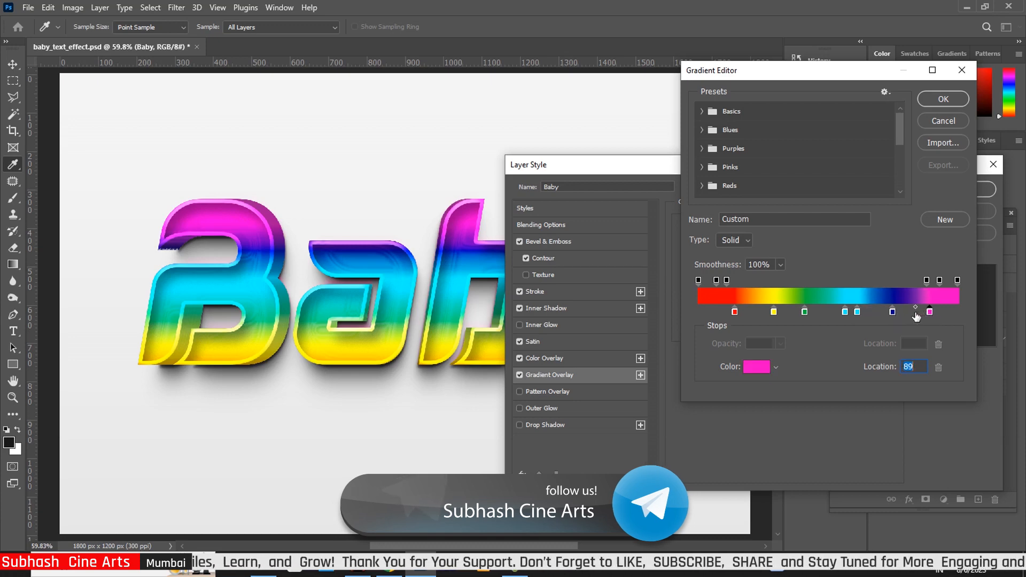
left_click_drag(926, 312, 935, 315)
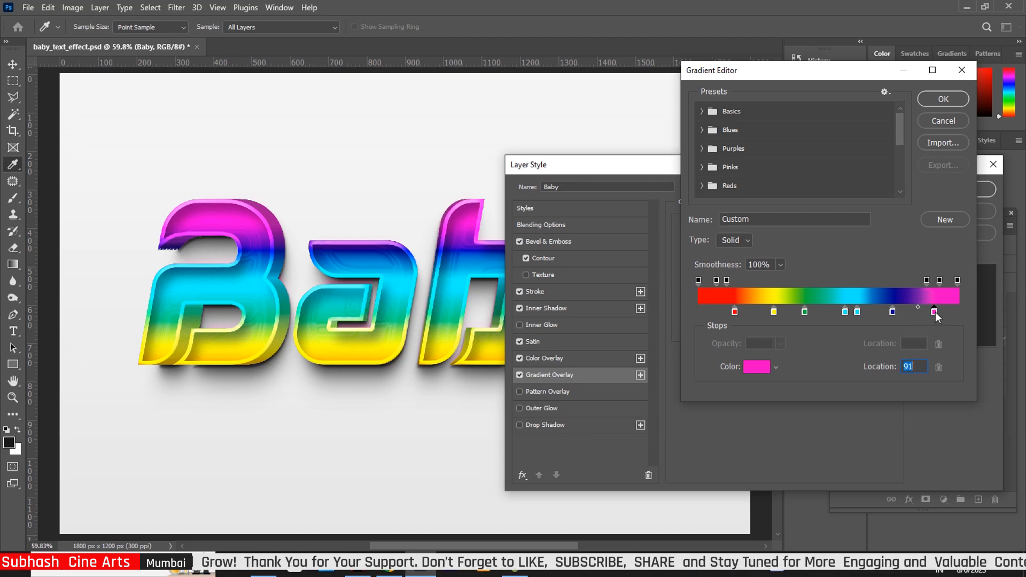
left_click_drag(936, 312, 919, 311)
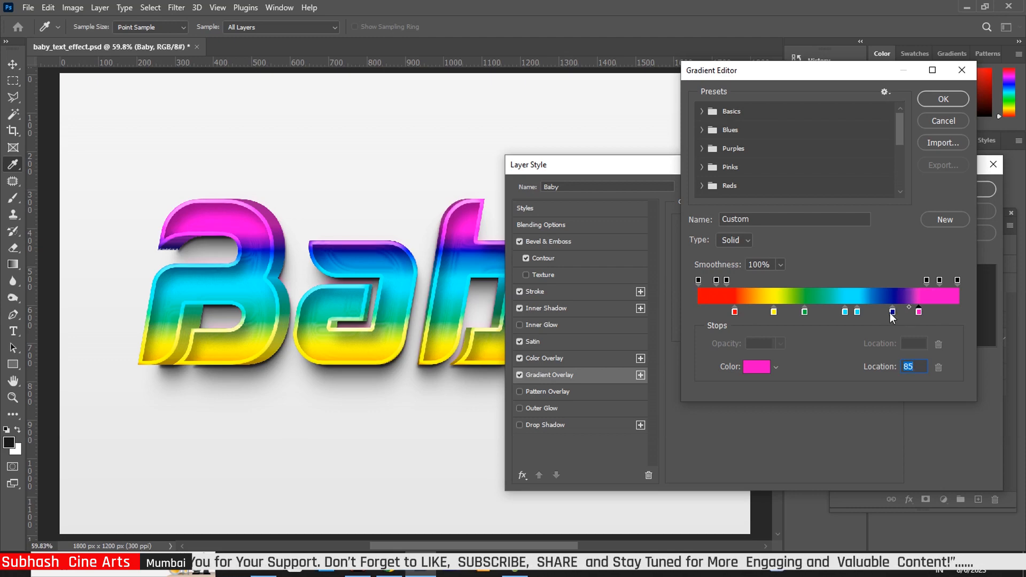
left_click(943, 100)
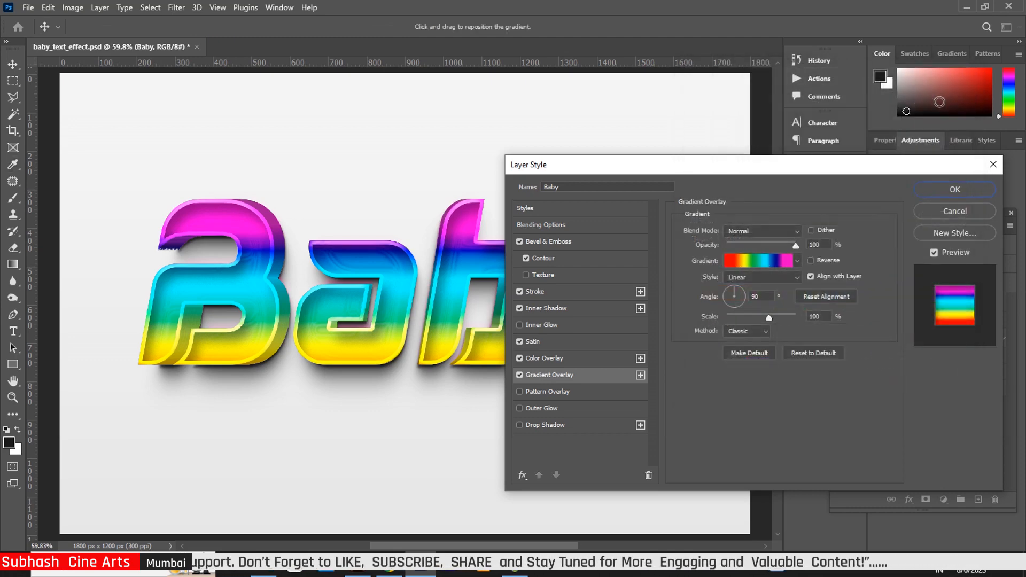
Apply the Baby layer's styles, collapse the top effect group and select Baby copy in the bottom group
left_click(955, 190)
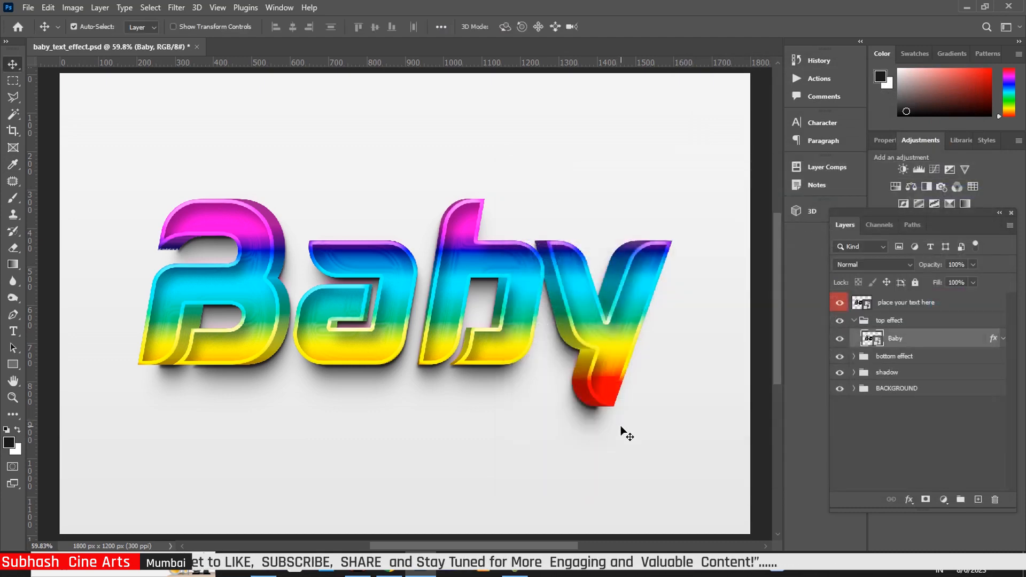
left_click(854, 321)
left_click(854, 337)
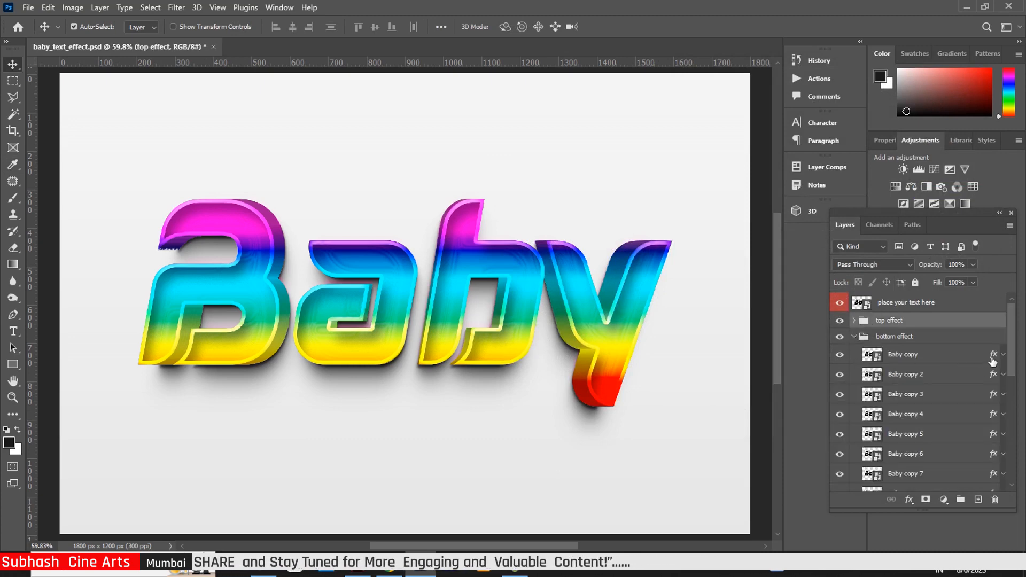
left_click(993, 361)
Set Baby copy's Bevel & Emboss to 147% depth and 9 px size
key("h")
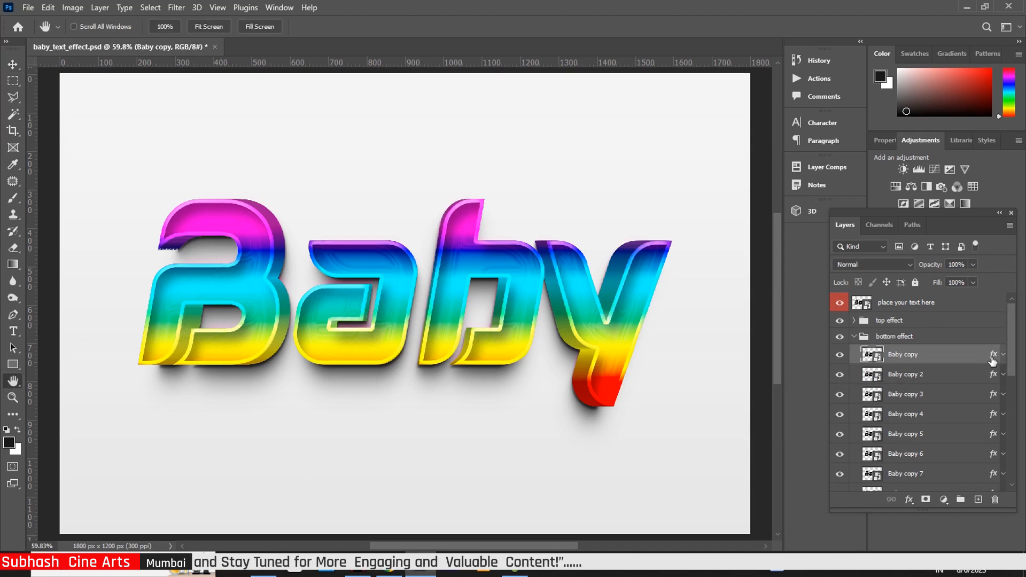
double_click(992, 361)
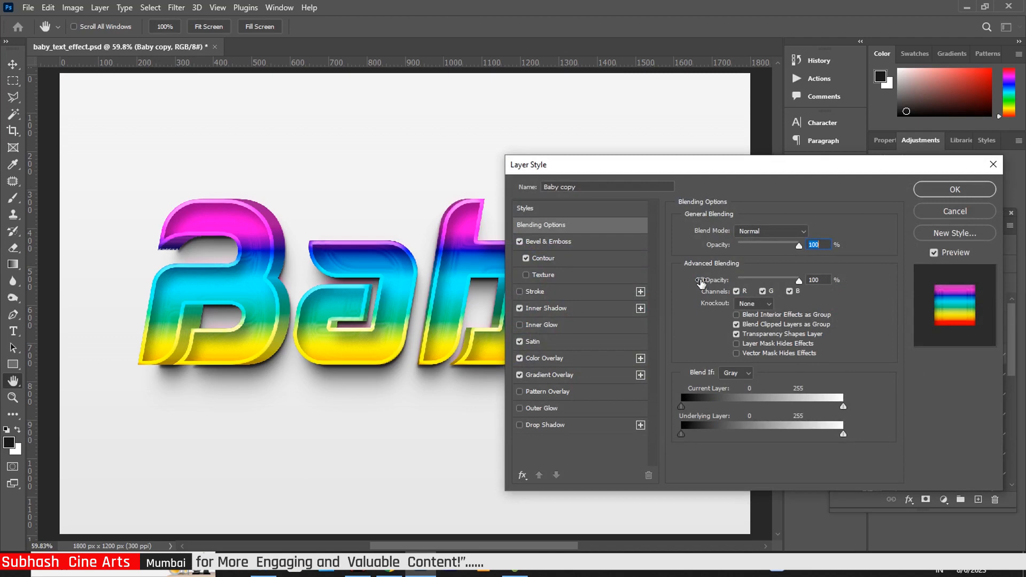
left_click(554, 244)
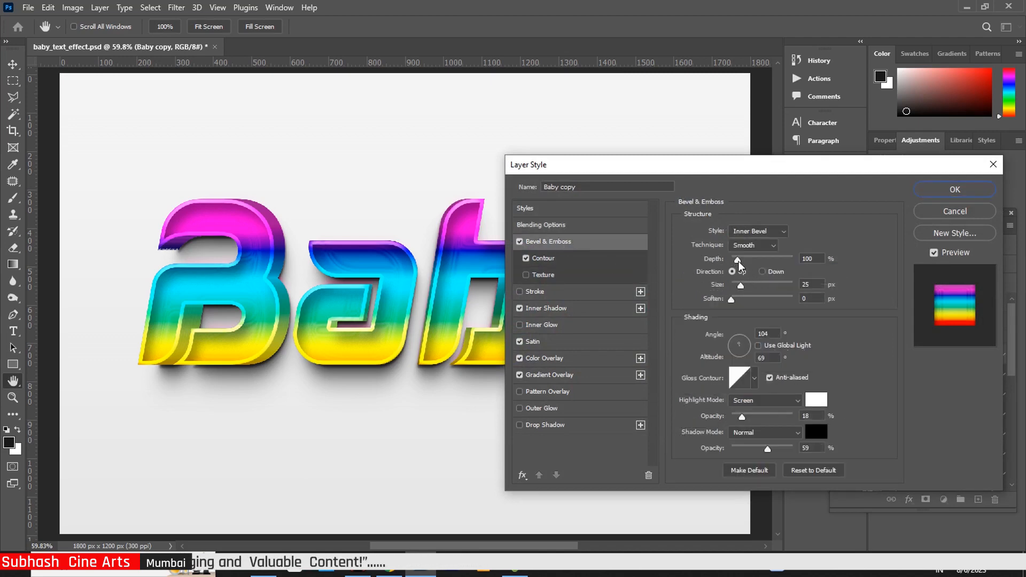
left_click_drag(737, 260, 747, 262)
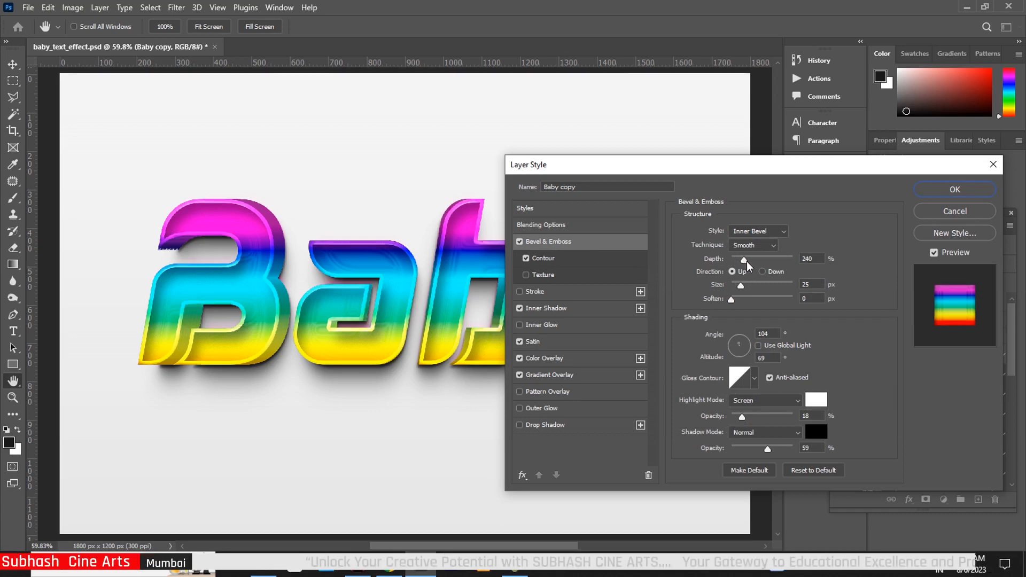
left_click_drag(746, 265, 738, 289)
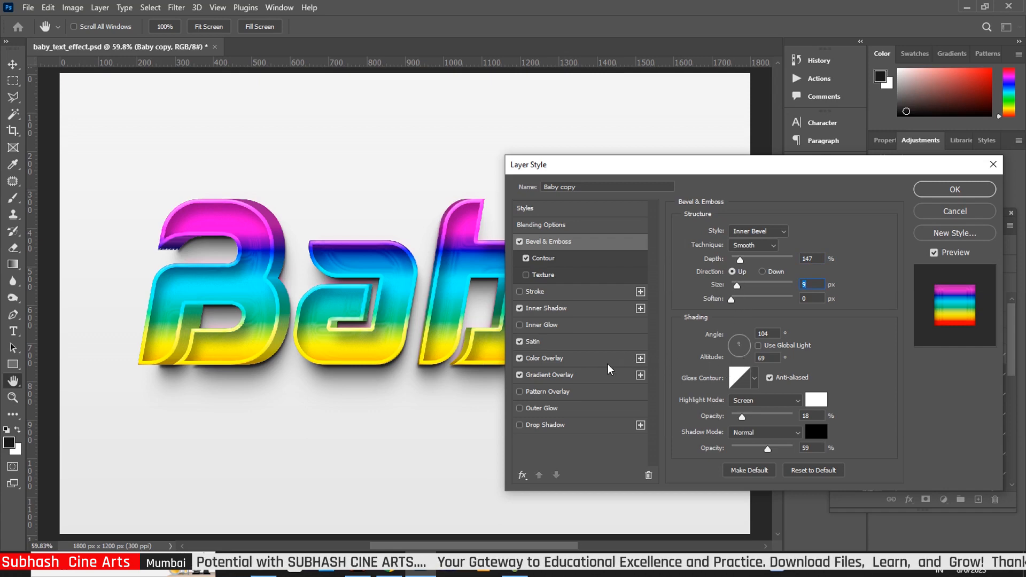
Give Baby copy a 10% Inner Shadow choke and 70% Satin opacity, then apply the styles
left_click(566, 310)
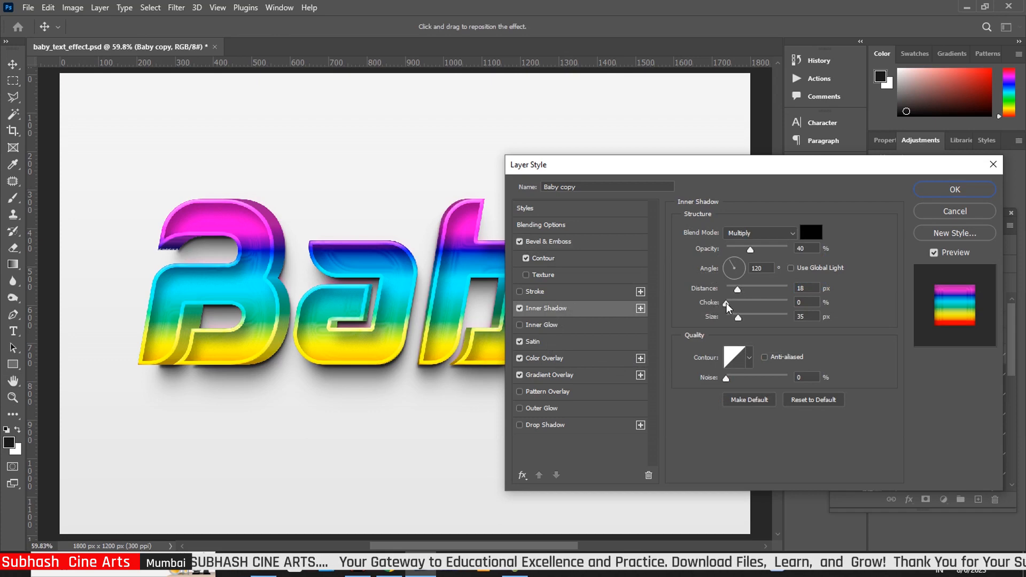
left_click_drag(726, 304, 733, 309)
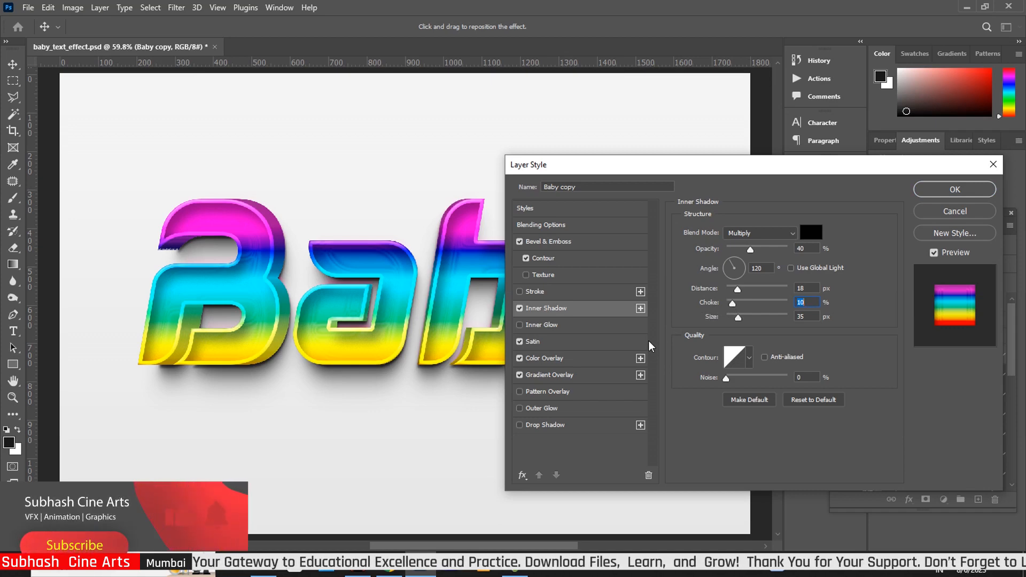
left_click(547, 342)
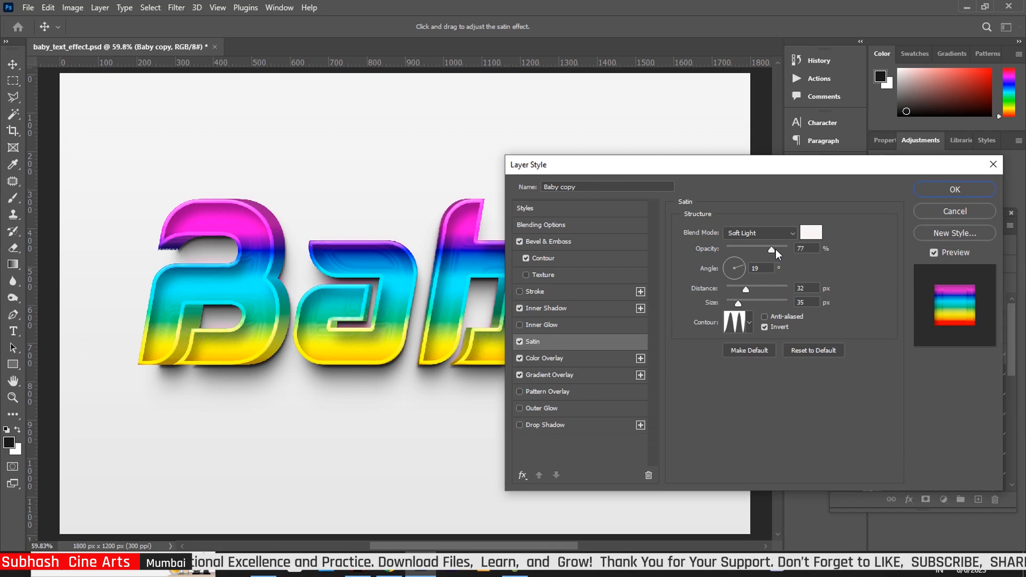
left_click(769, 251)
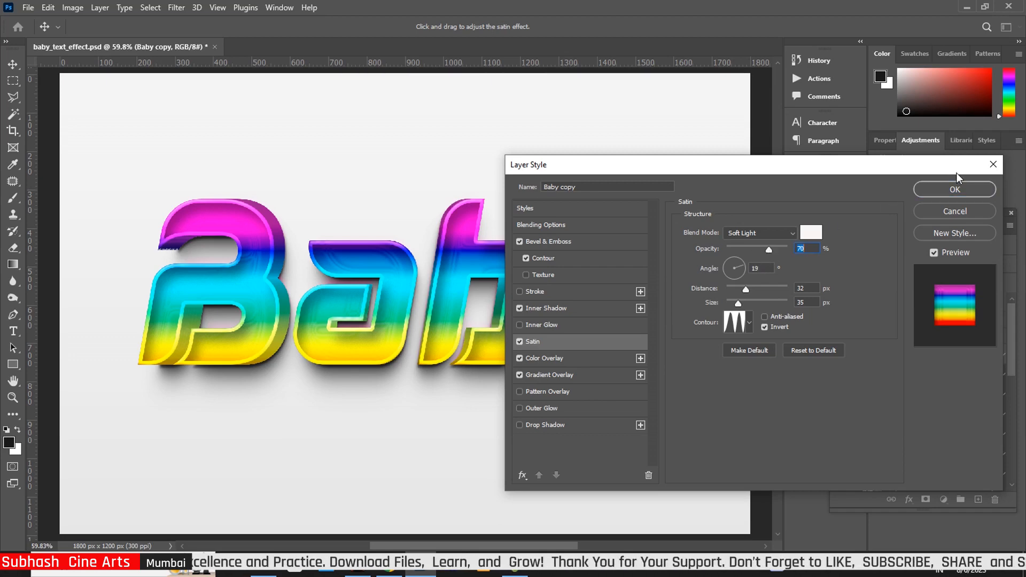
left_click(956, 190)
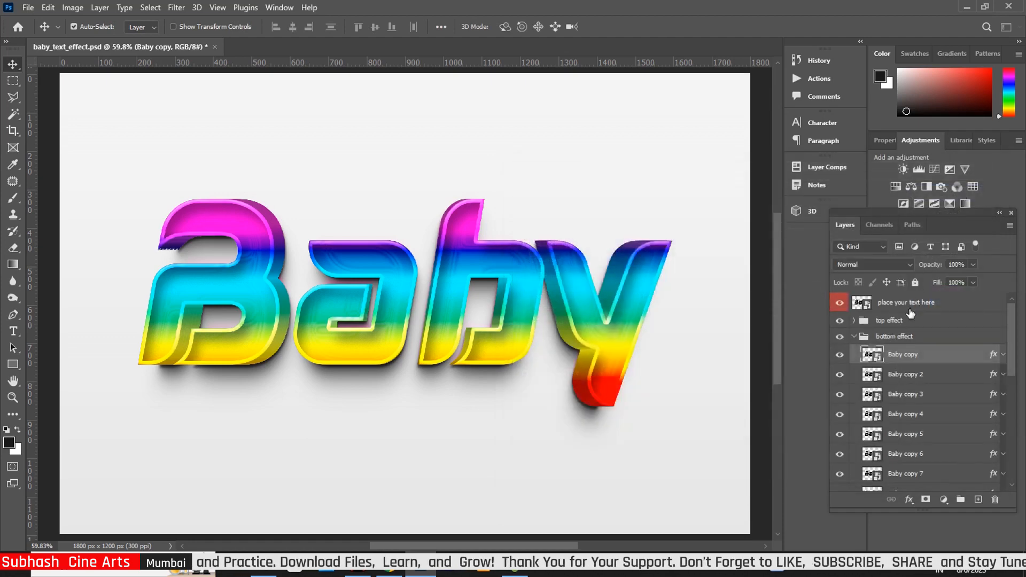
Select Baby copy 2 and set its Bevel & Emboss size to 35 px with soften 3
left_click(992, 376)
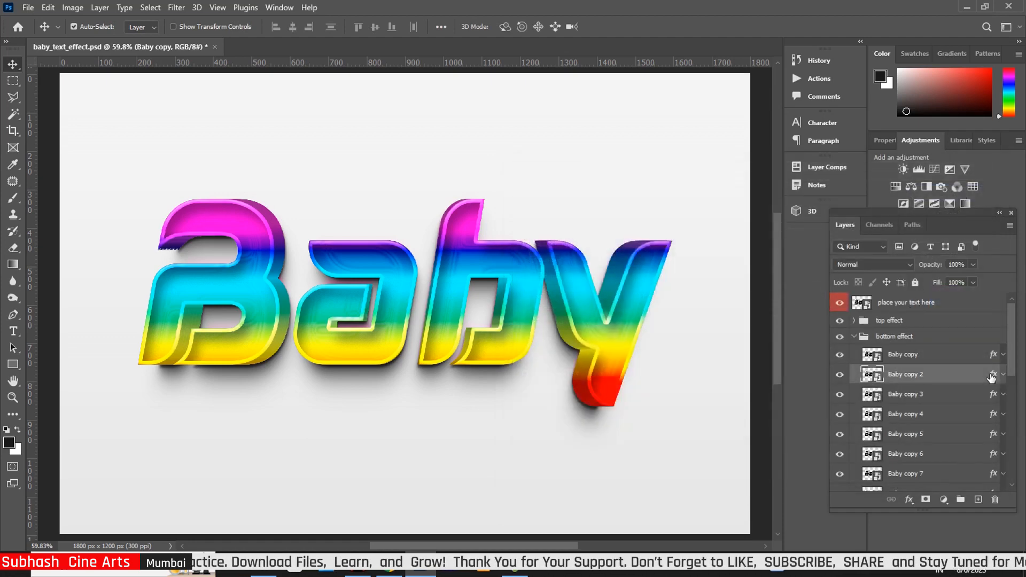
key("h")
double_click(992, 375)
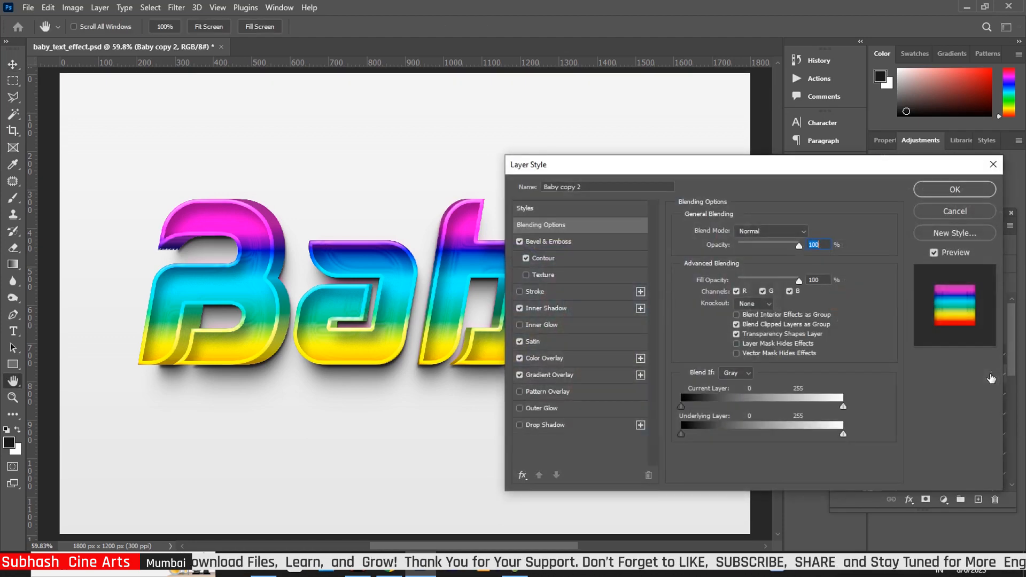
left_click(561, 243)
left_click_drag(746, 288, 741, 300)
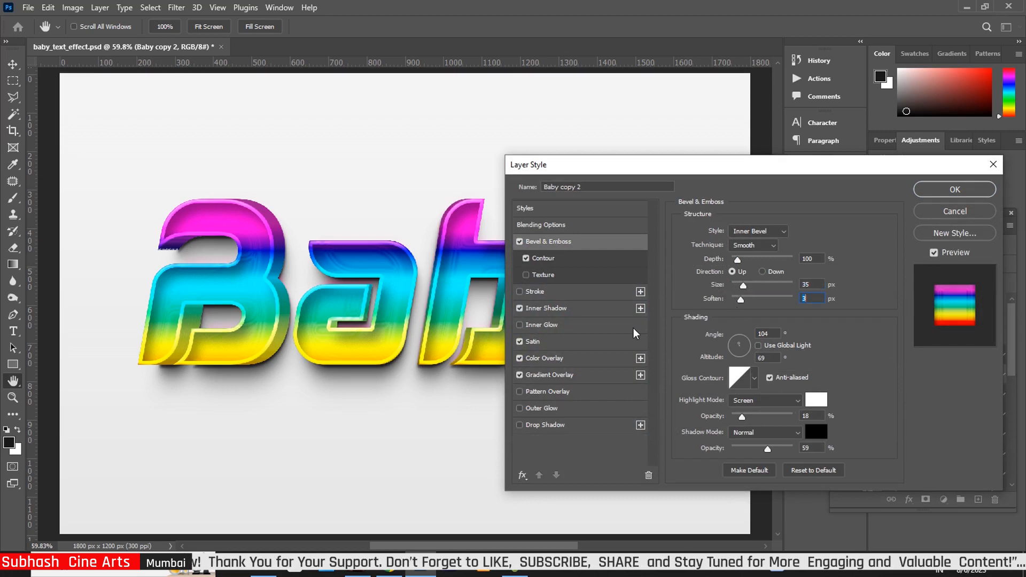
Set Baby copy 2's Inner Shadow to 22 px distance, 7 px size and 21% noise, and apply
left_click(580, 312)
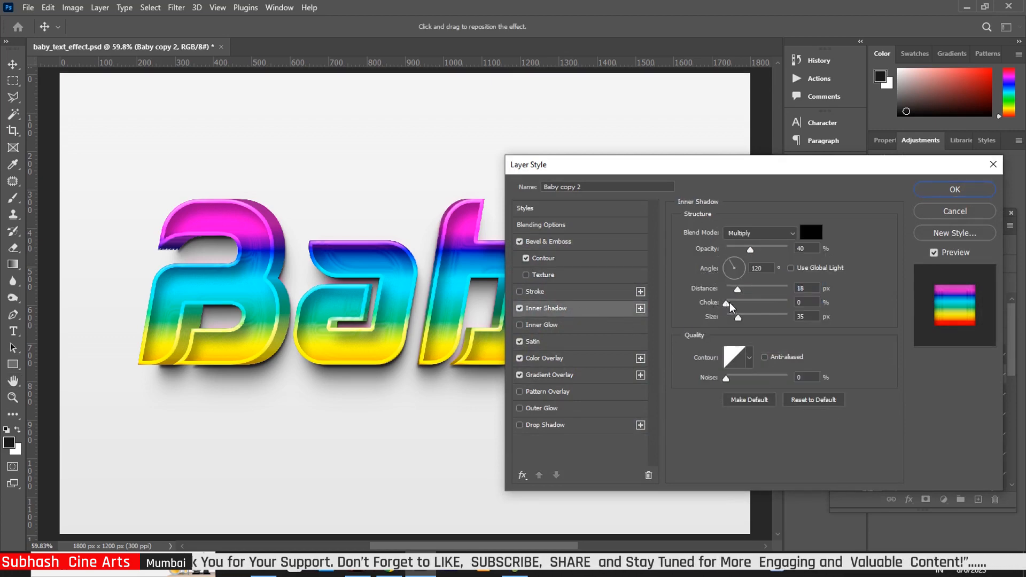
left_click_drag(737, 289, 731, 323)
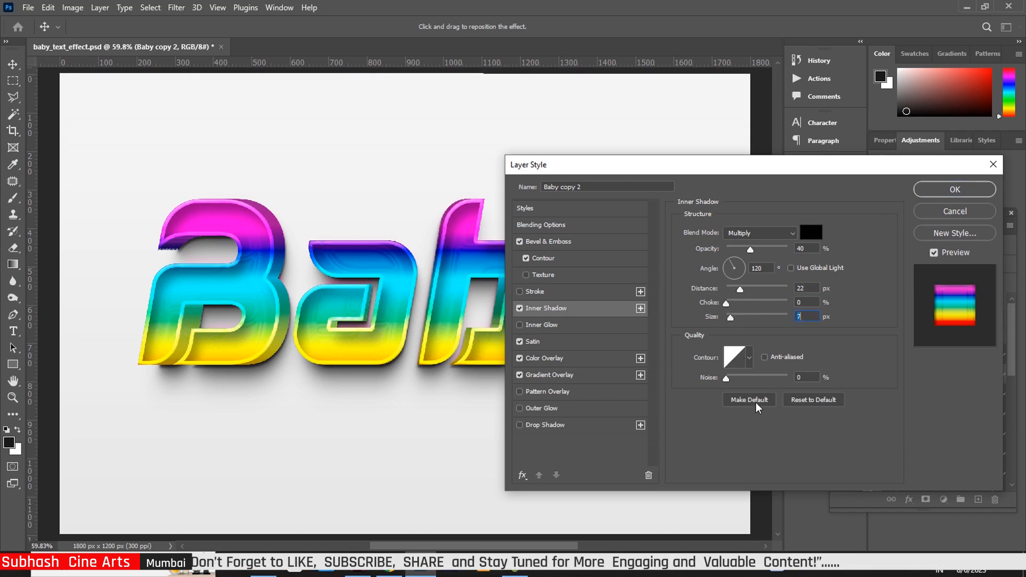
left_click_drag(727, 379, 741, 379)
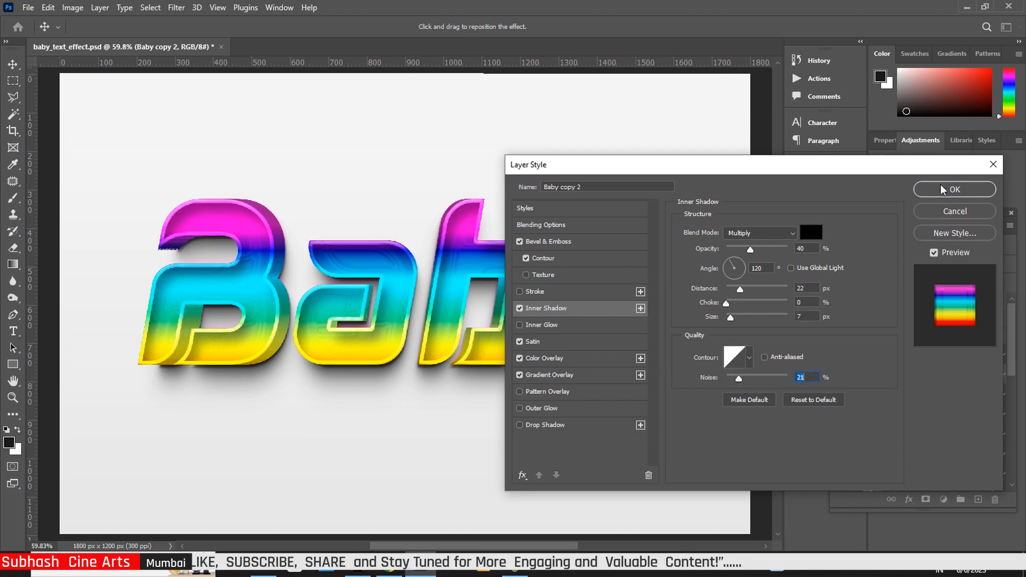
left_click(955, 190)
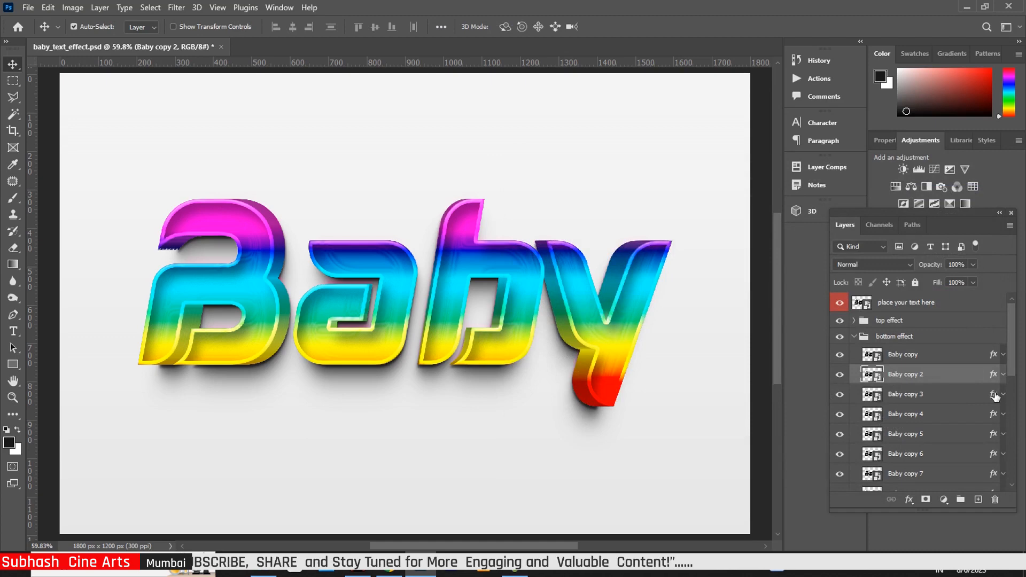
left_click(993, 394)
Set Baby copy 3's Bevel & Emboss to 178% depth, 35 px size, 54% highlight opacity, and apply
key("h")
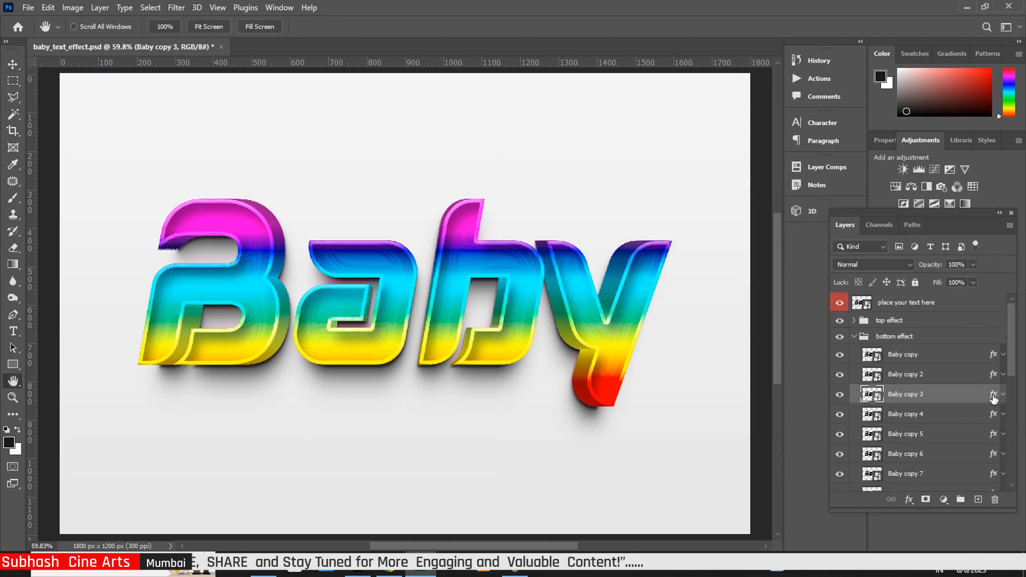
double_click(992, 398)
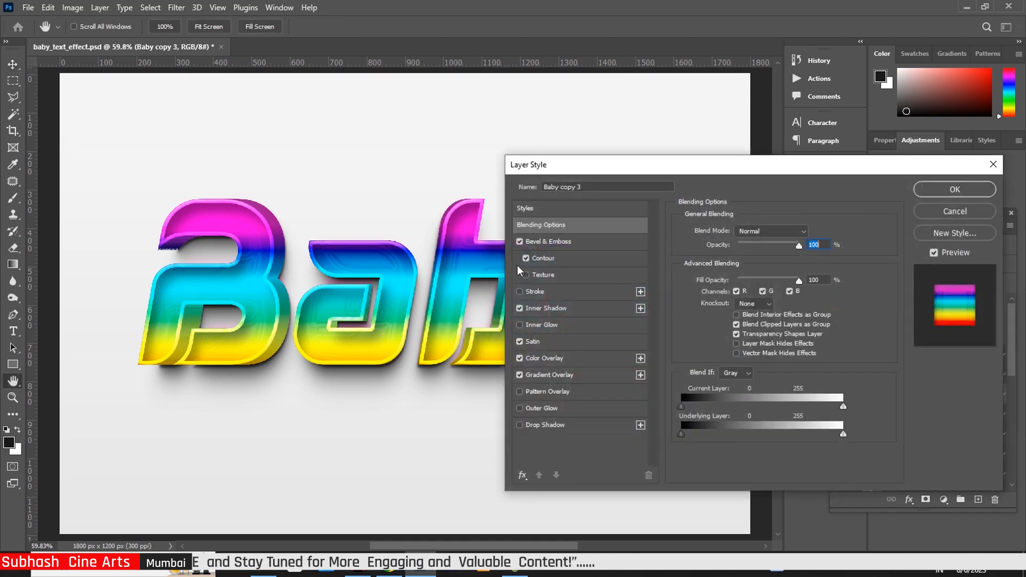
left_click(548, 244)
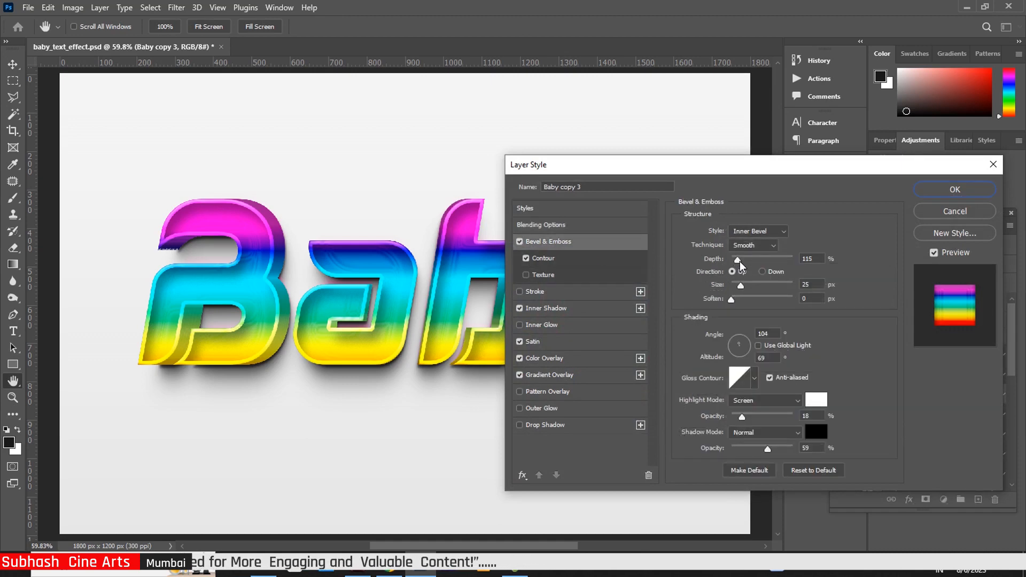
left_click_drag(740, 261, 742, 262)
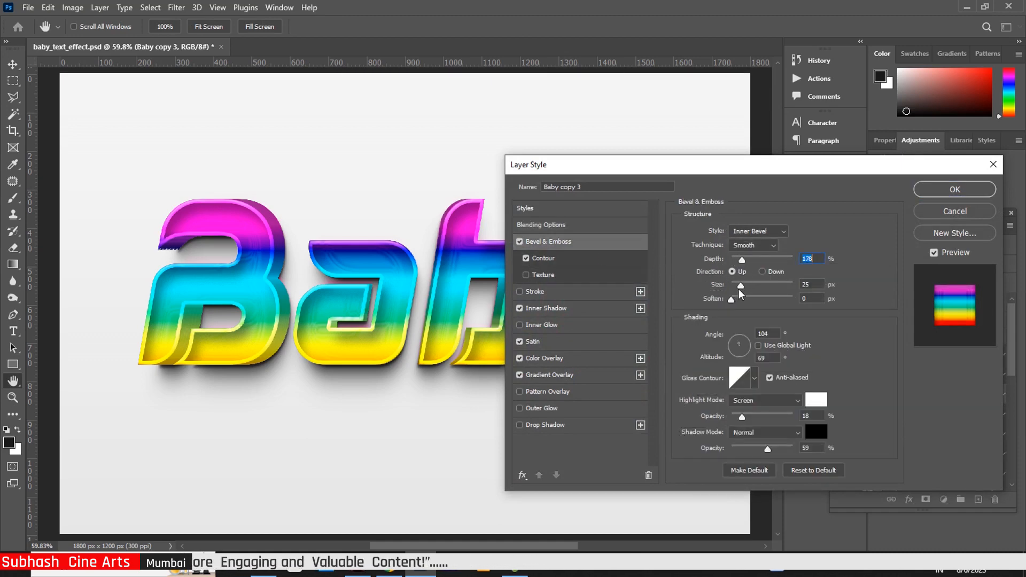
left_click_drag(743, 290, 746, 290)
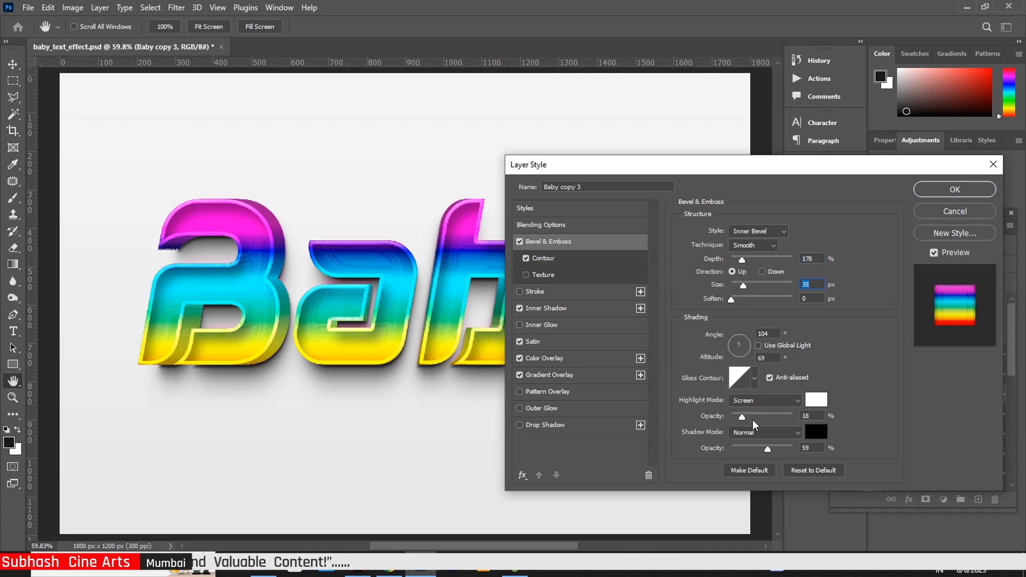
left_click_drag(742, 416, 765, 420)
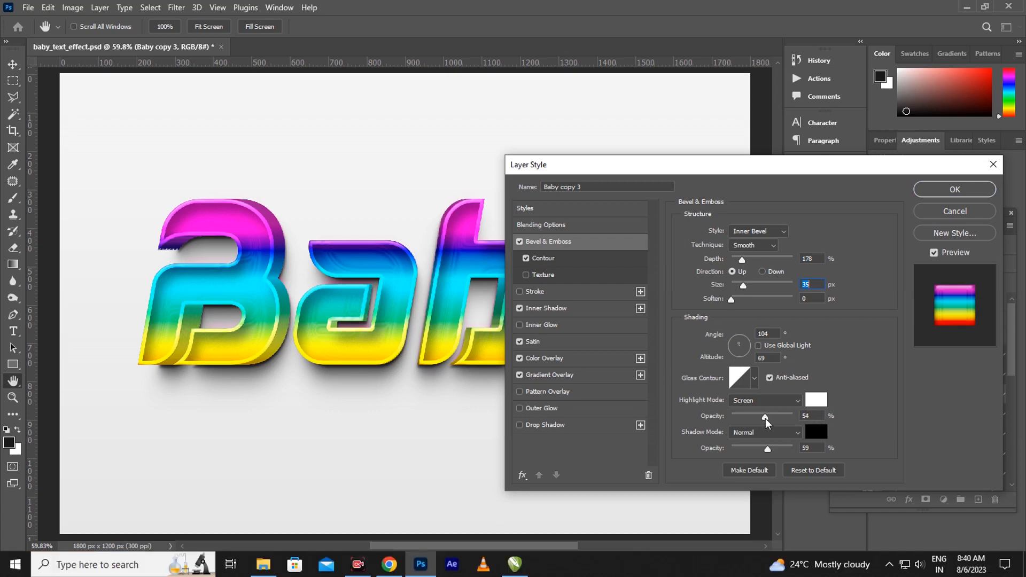
left_click(765, 418)
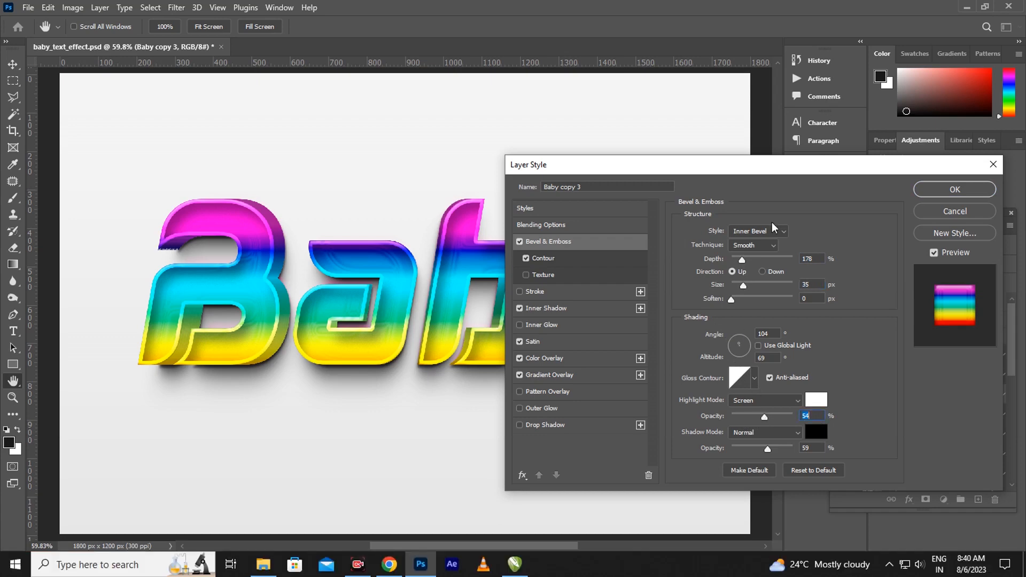
left_click(953, 190)
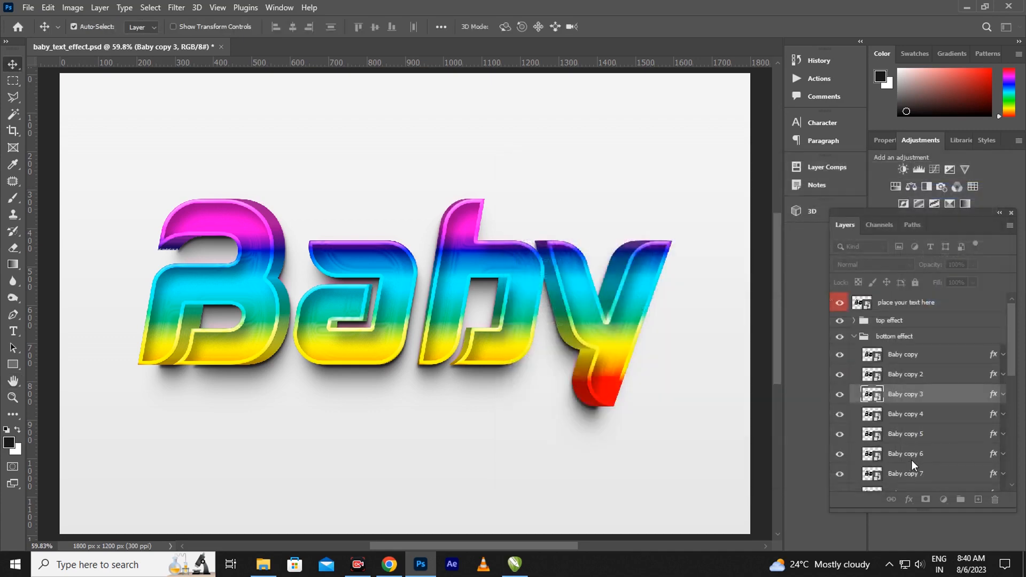
Give Baby copy 4's Bevel & Emboss a 38 px size and 59% highlight opacity
left_click(997, 418)
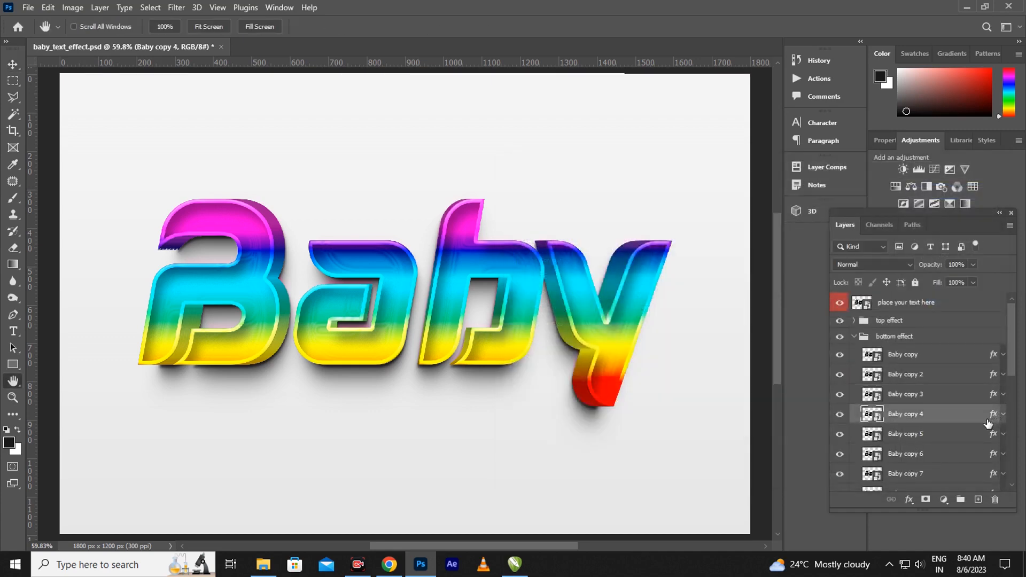
double_click(991, 416)
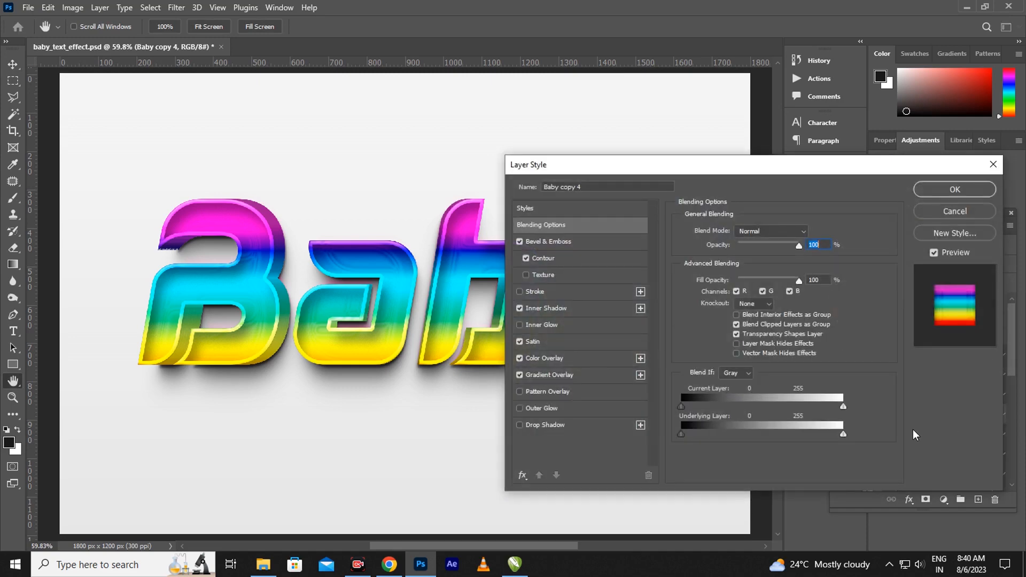
left_click(551, 242)
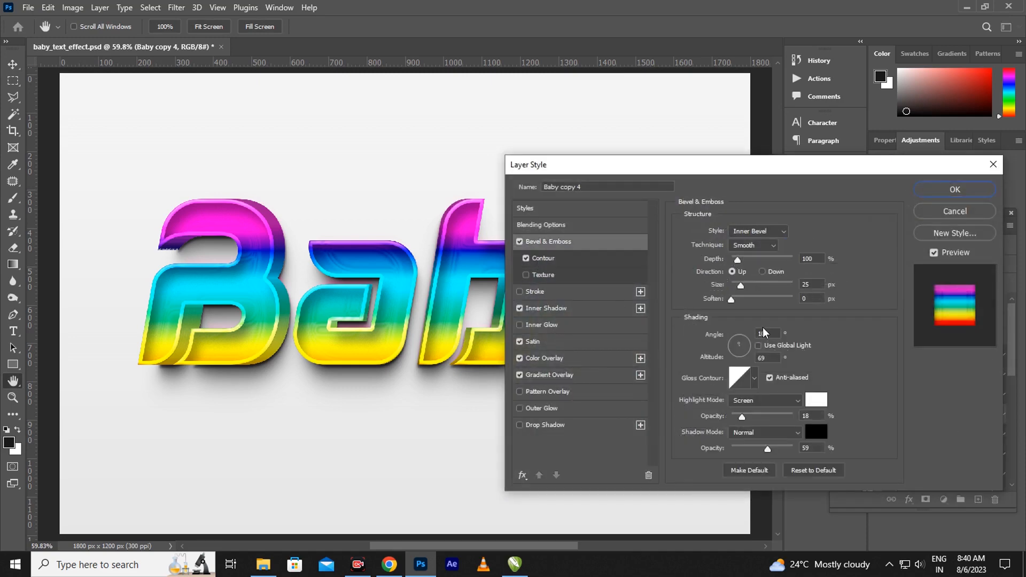
left_click_drag(741, 288, 744, 288)
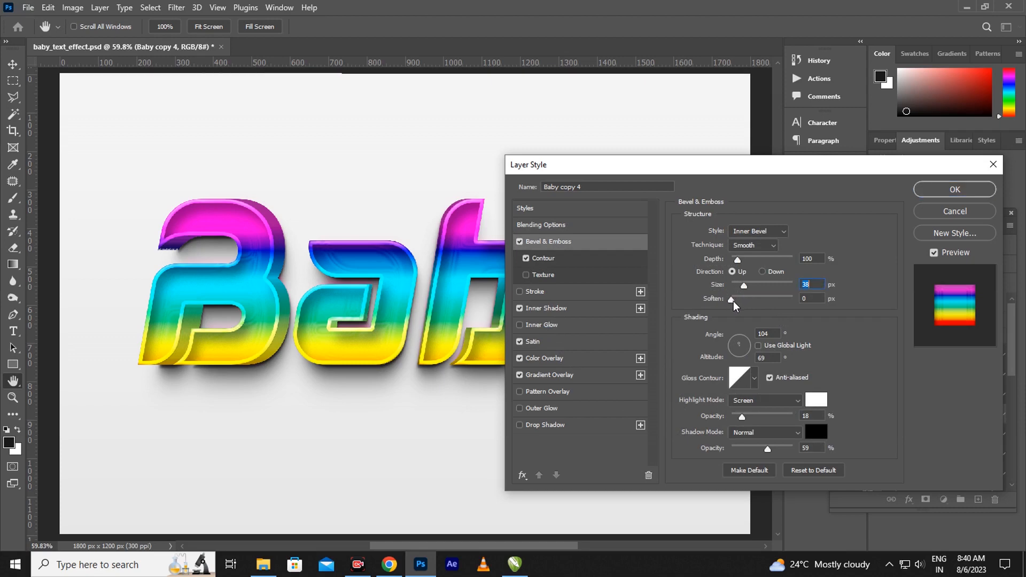
left_click(732, 300)
left_click_drag(743, 418, 771, 422)
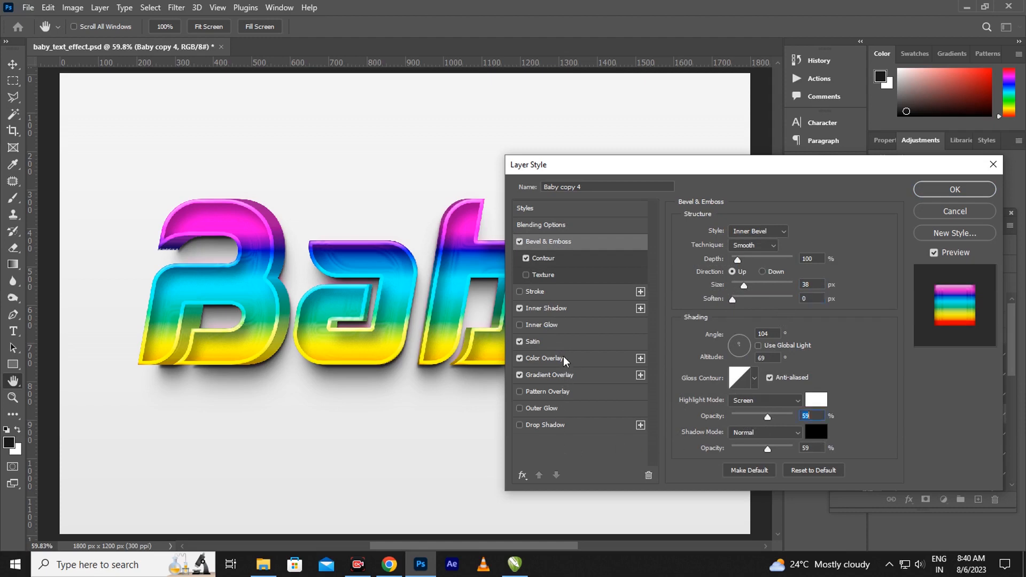
Set Baby copy 4's Inner Shadow choke to 3 and apply the styles
left_click(560, 309)
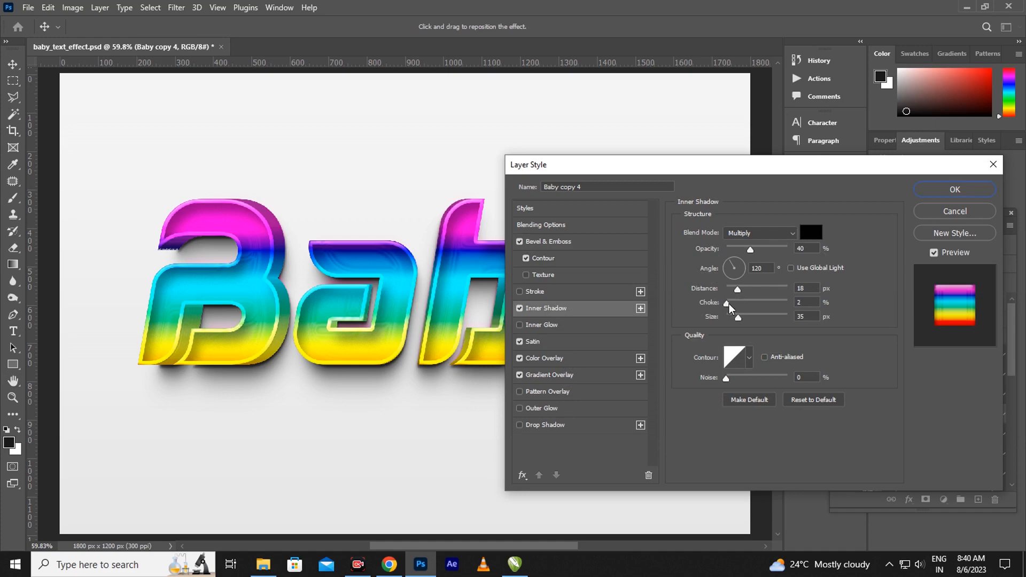
left_click(728, 304)
left_click(954, 190)
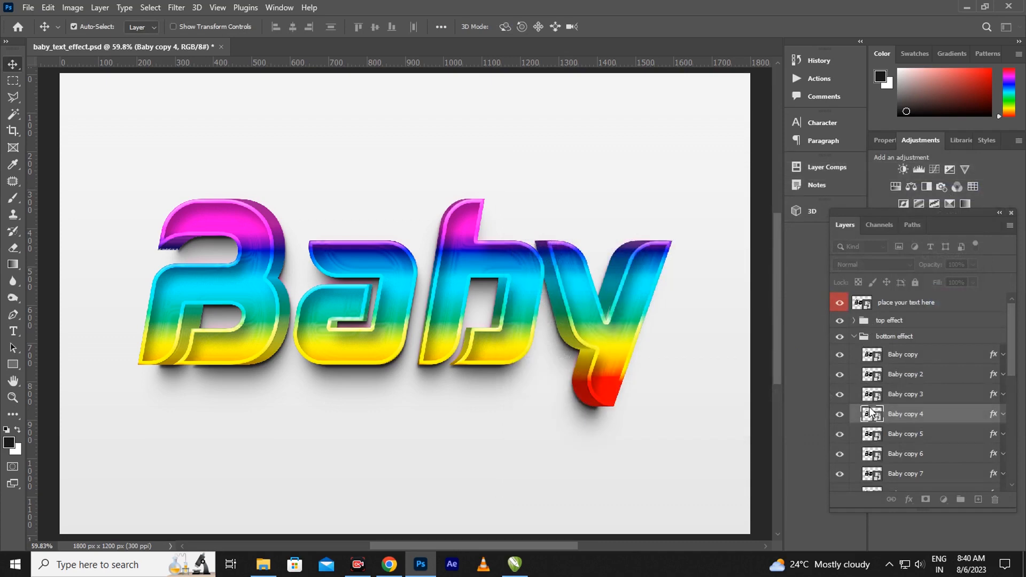
Give Baby copy 5's Bevel & Emboss a 49 px size, 1 px soften and 50% highlight opacity
left_click(995, 436)
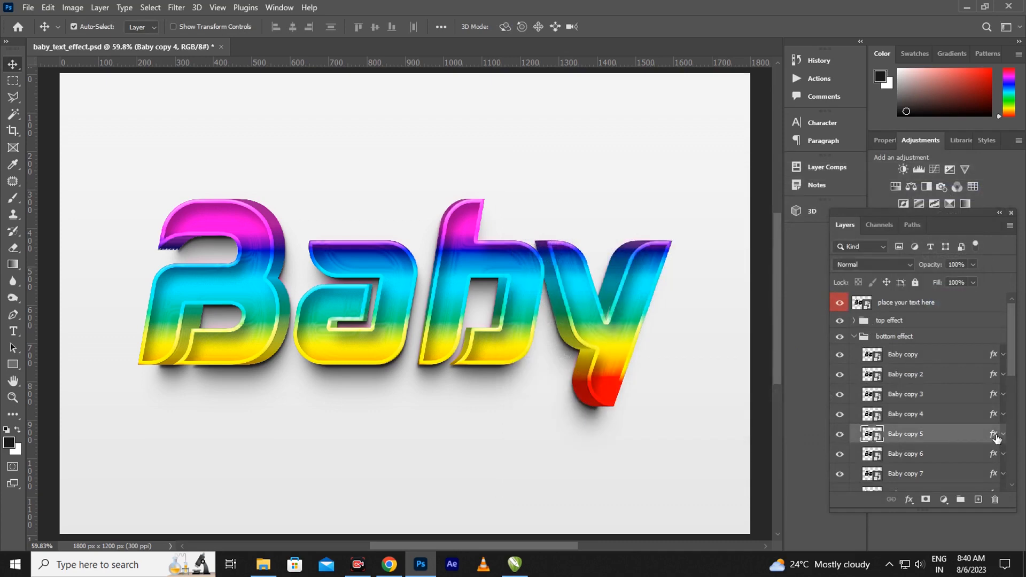
key("h")
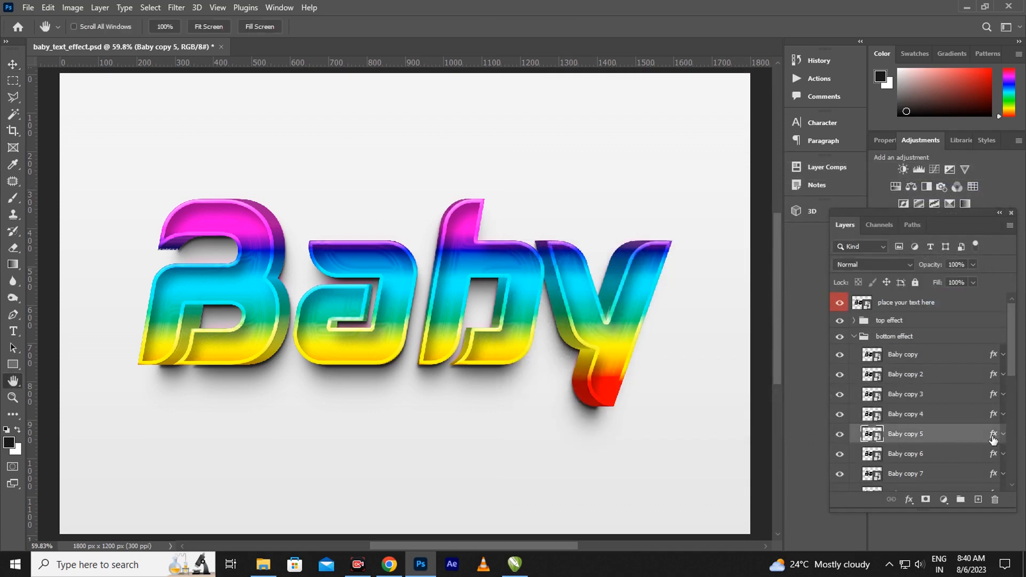
double_click(992, 435)
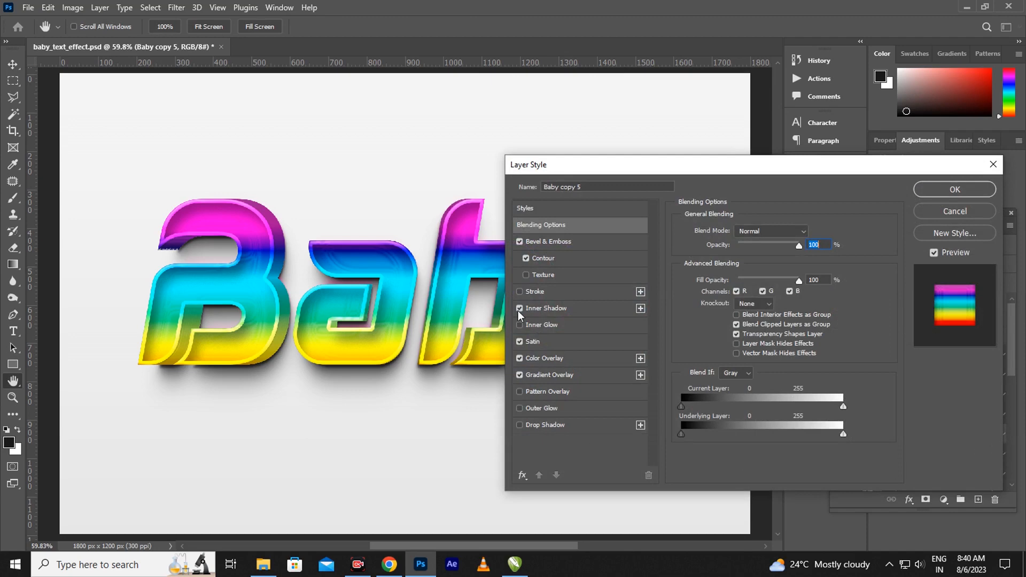
left_click(576, 245)
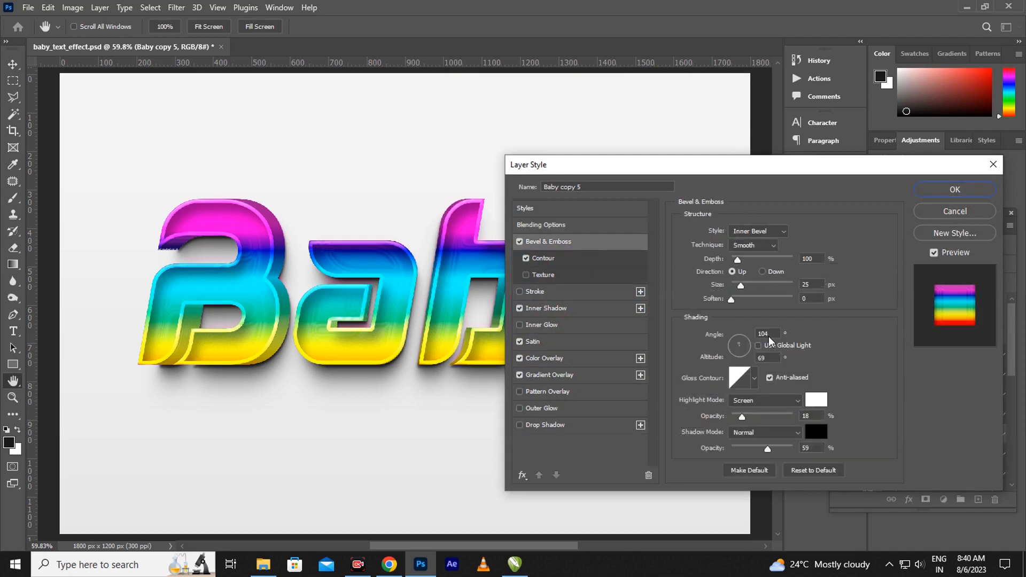
left_click_drag(741, 287, 751, 287)
left_click_drag(742, 418, 767, 430)
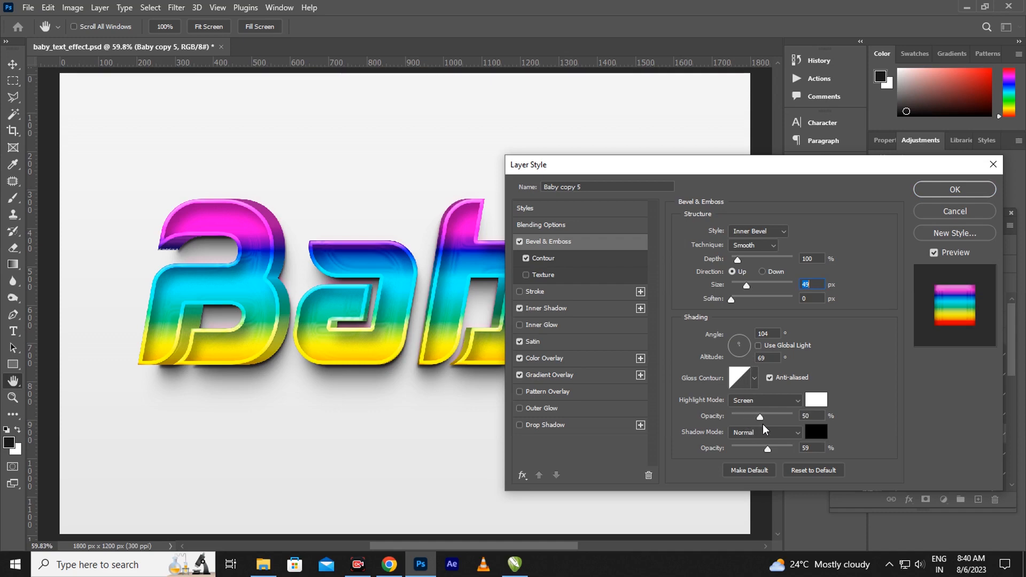
left_click(735, 302)
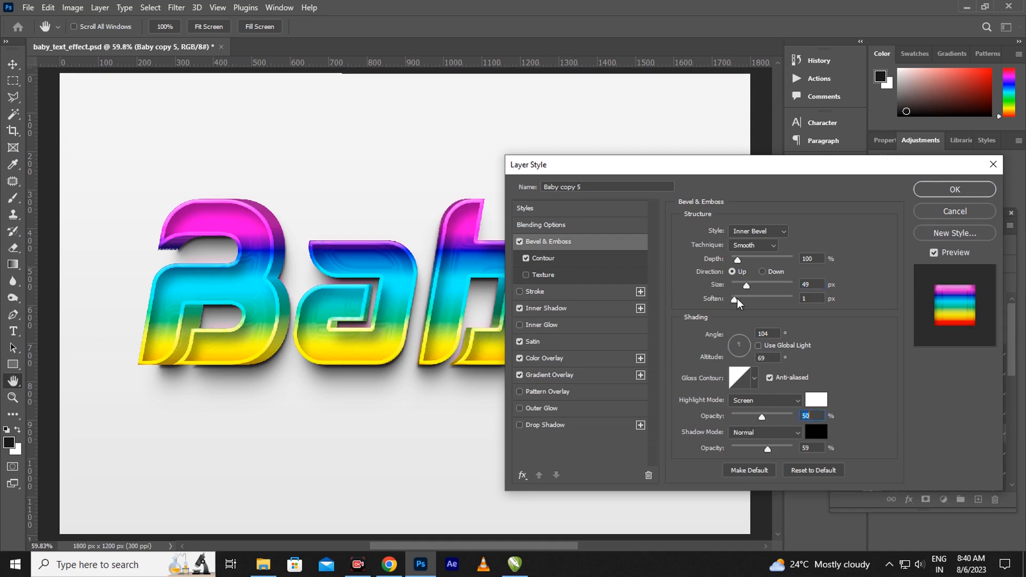
Set Baby copy 5's Color Overlay to near-white fcfcfe and apply the styles
left_click(555, 362)
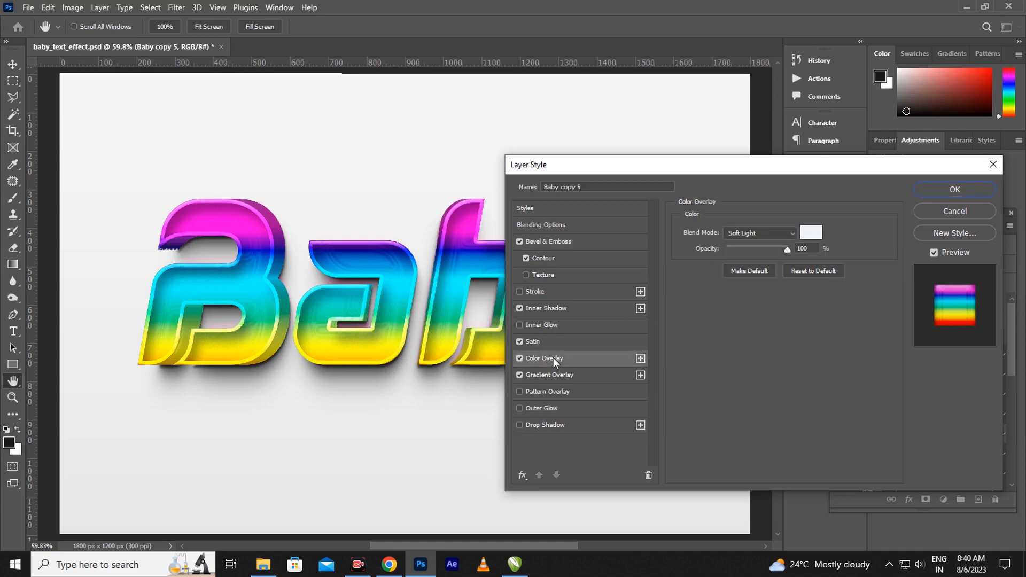
left_click(807, 235)
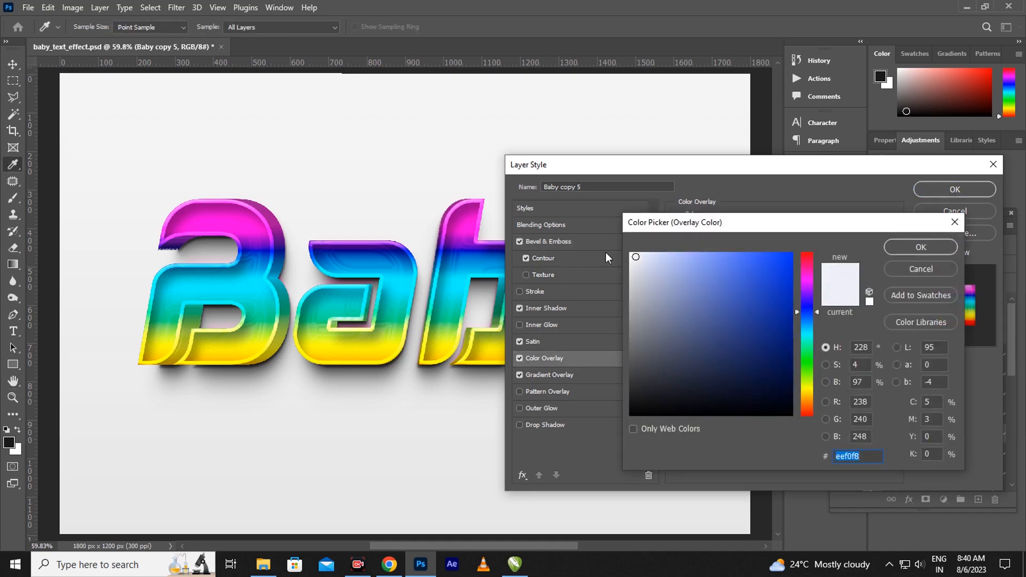
left_click(632, 255)
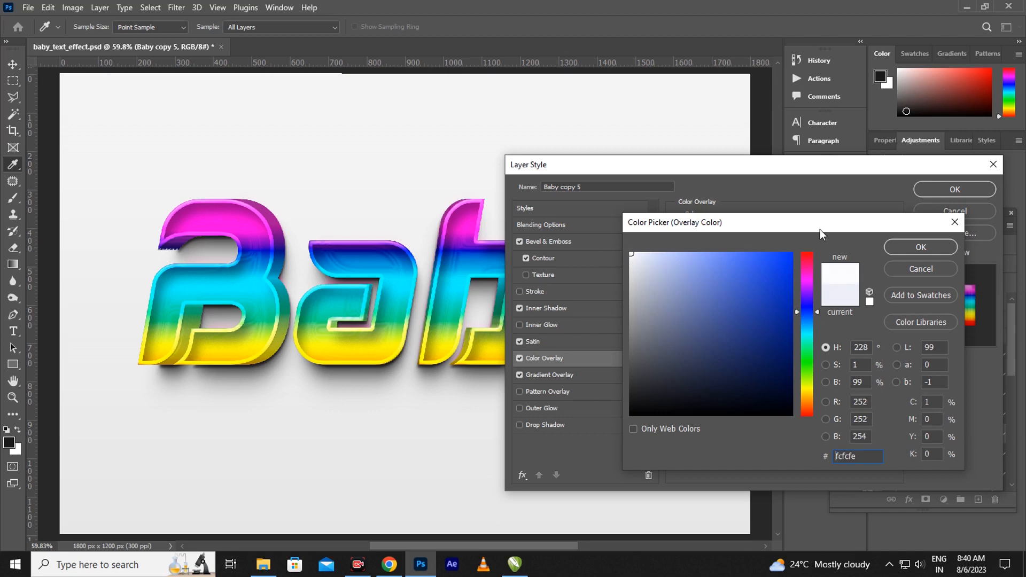
left_click(907, 241)
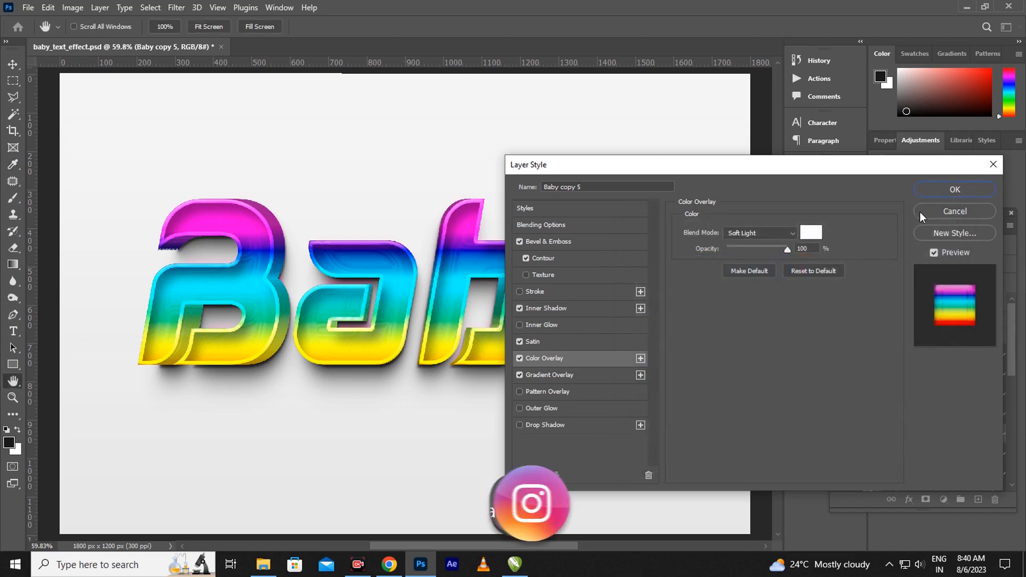
left_click(967, 194)
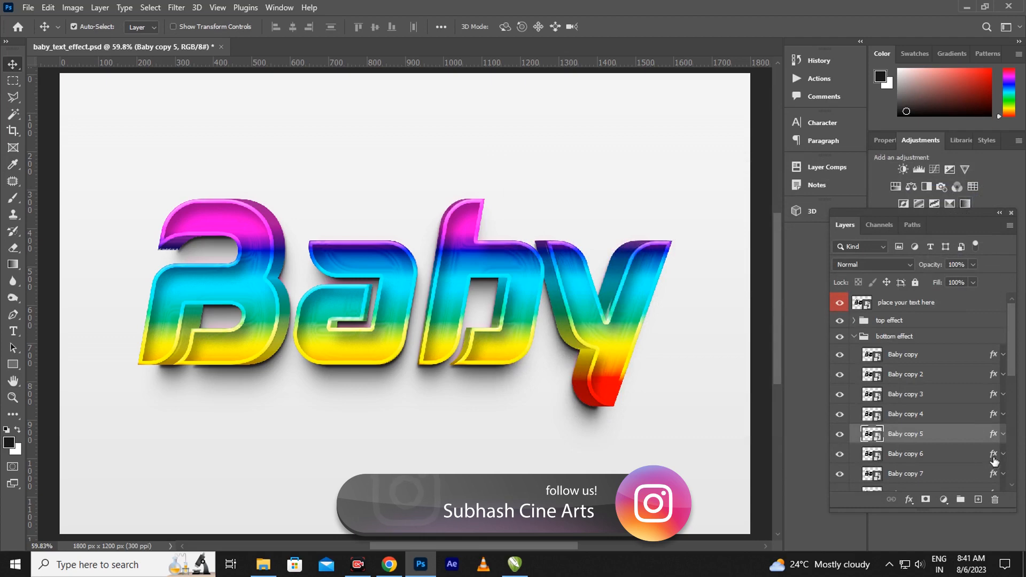
Give Baby copy 6's Bevel & Emboss a 32 px size and 44% highlight opacity
left_click(993, 458)
double_click(994, 459)
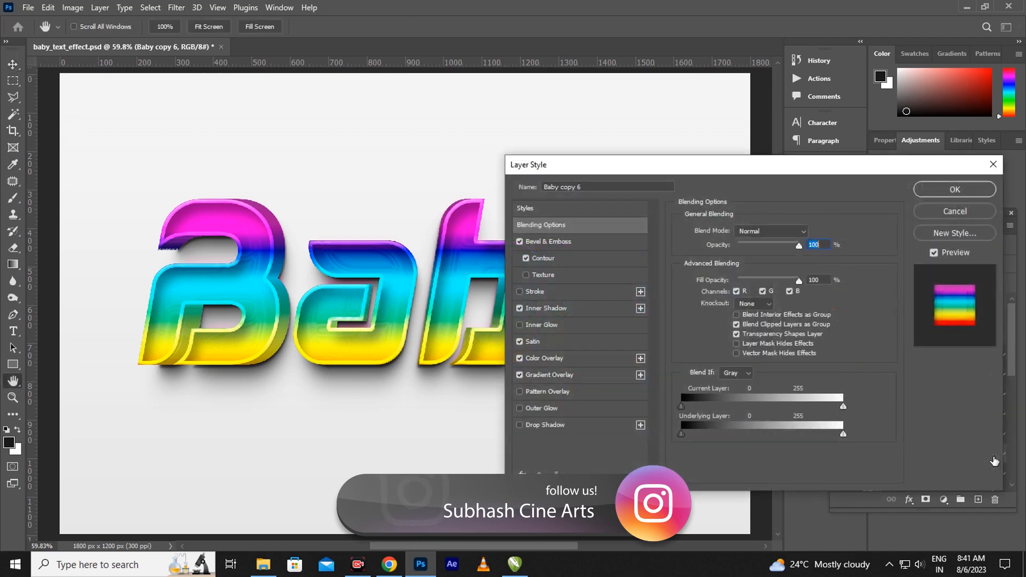
left_click(571, 242)
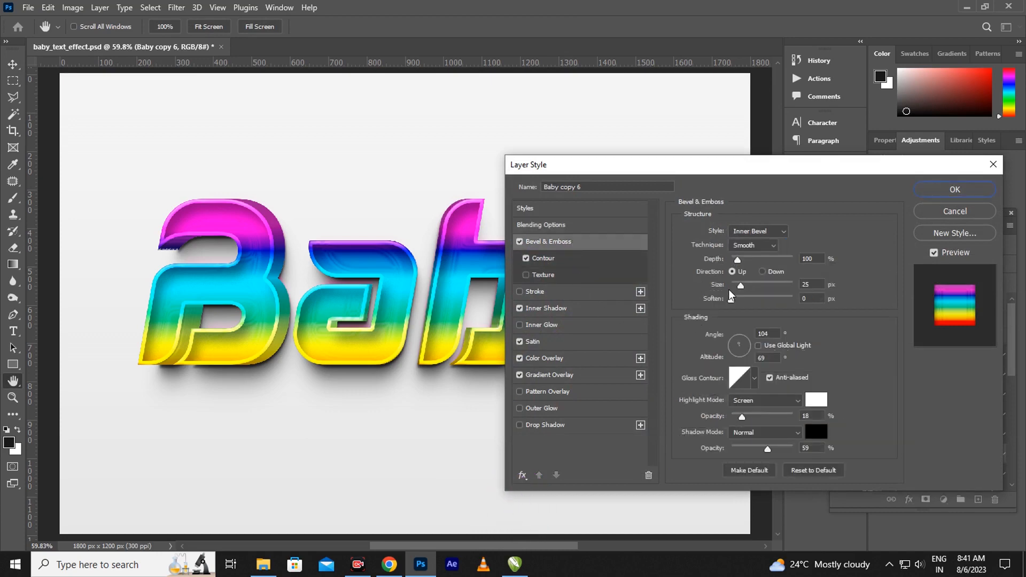
left_click_drag(742, 286, 748, 293)
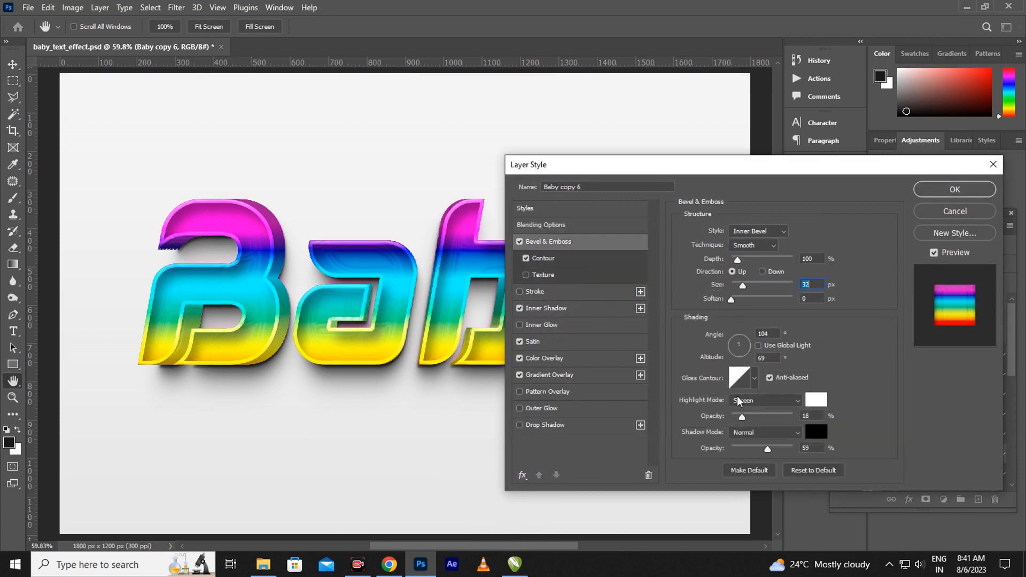
left_click_drag(742, 420, 757, 419)
Set Baby copy 6's Satin distance to 51 px and apply the styles
left_click(563, 341)
left_click_drag(746, 292, 762, 291)
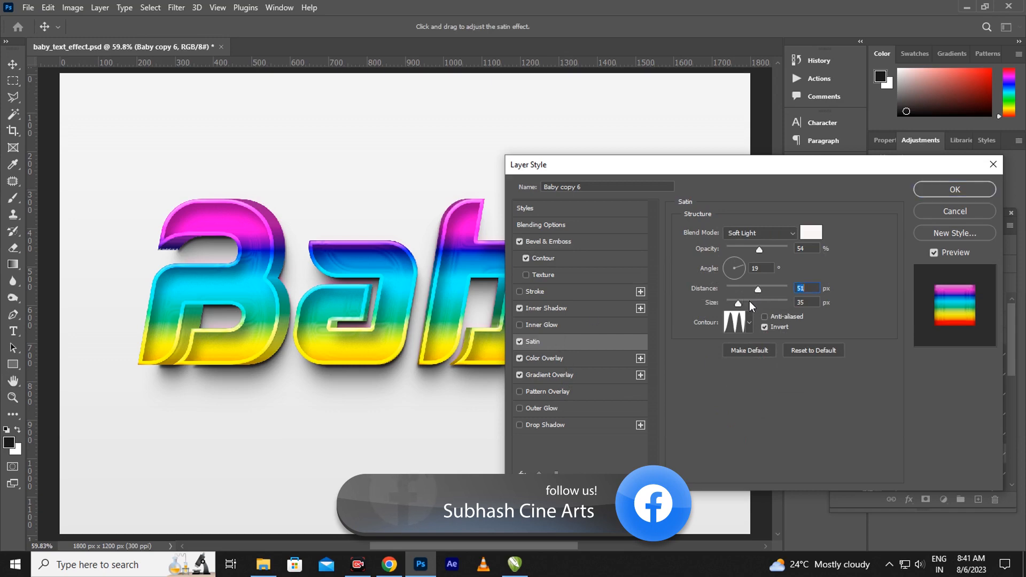
left_click(955, 190)
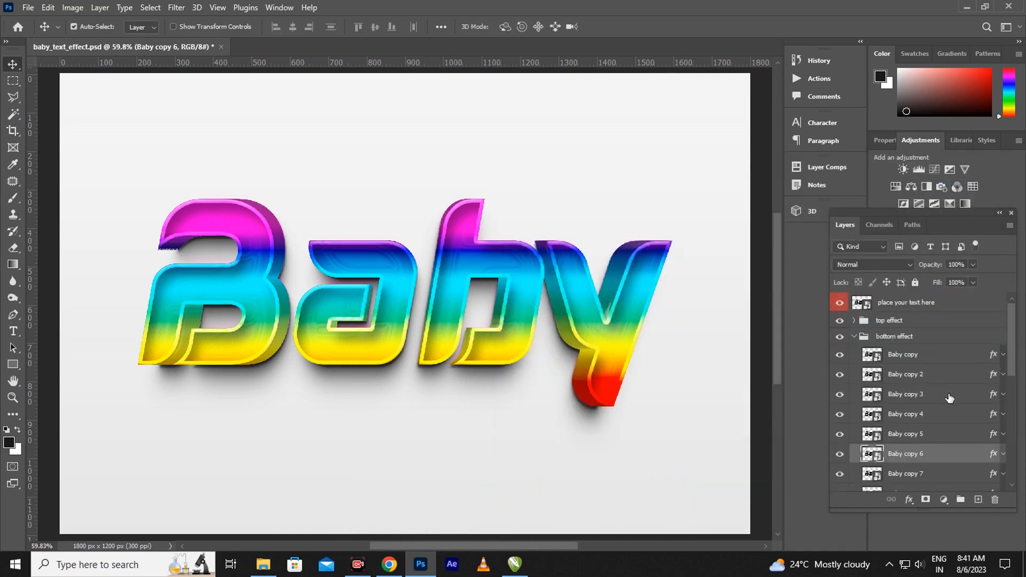
Expand the shadow group and open the layer style of Baby copy 21
left_click_drag(1011, 355, 1006, 477)
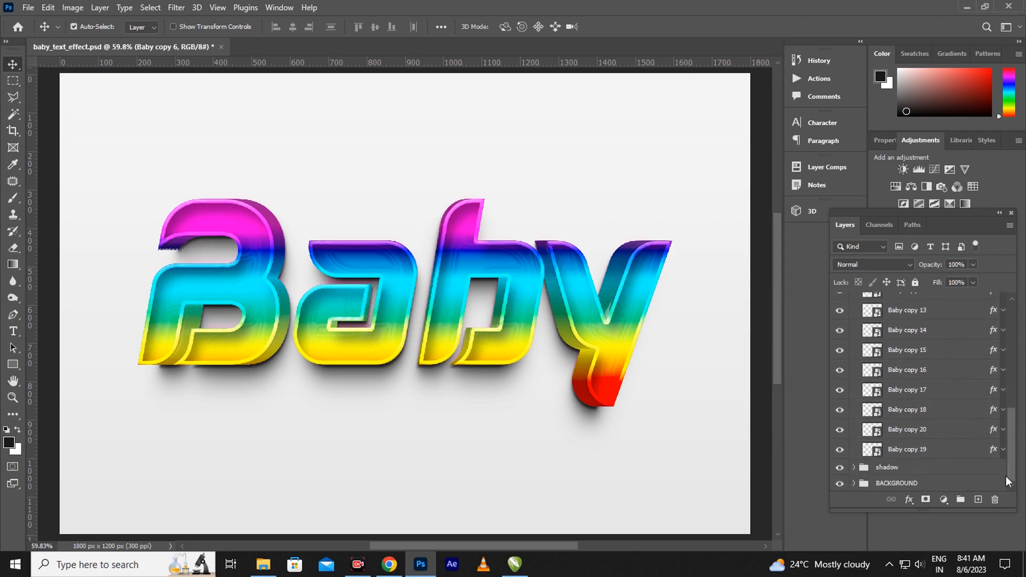
left_click(854, 468)
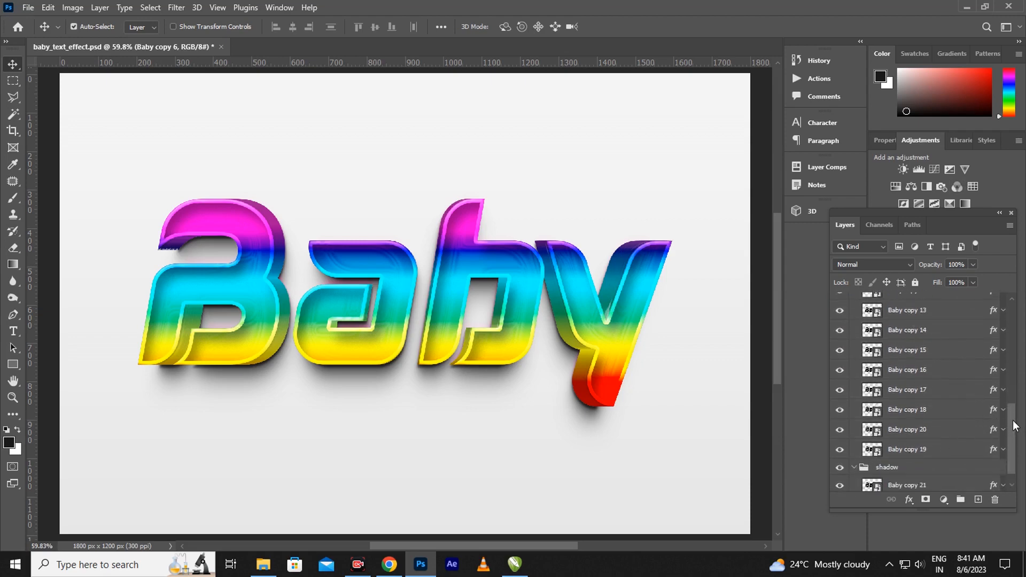
scroll(1014, 426, "down", 1)
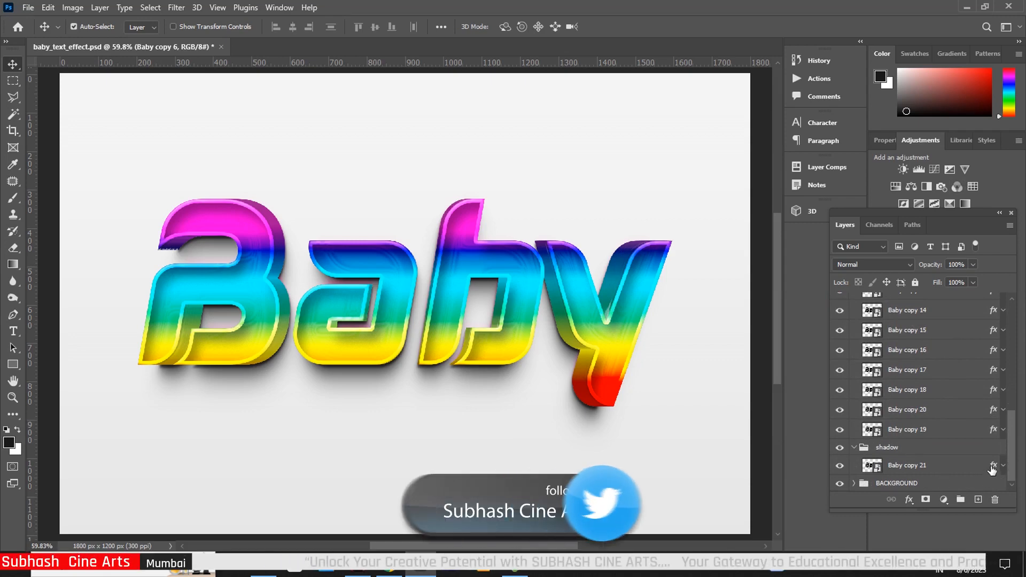
left_click(992, 469)
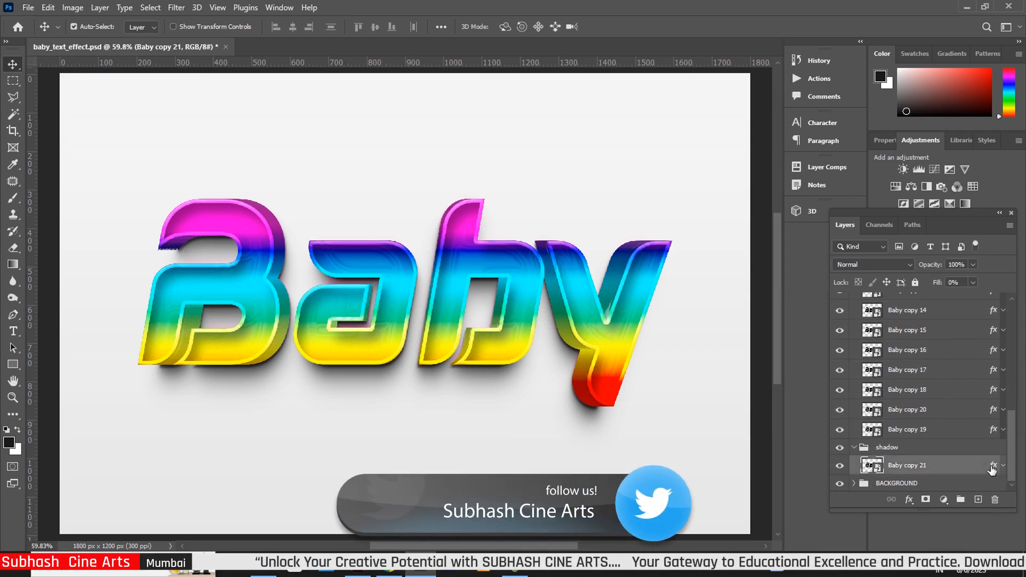
double_click(993, 469)
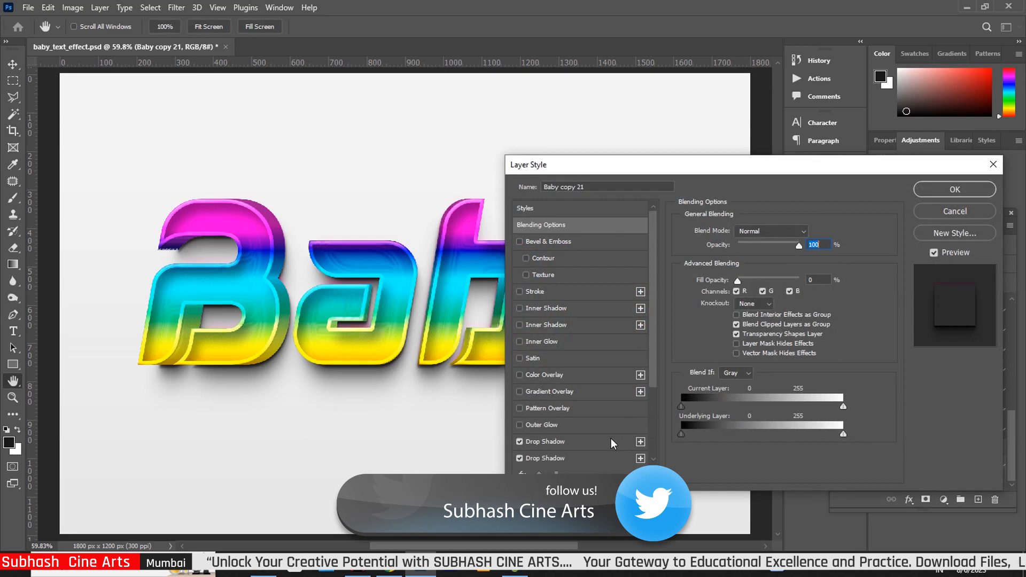
Set the first drop shadow to 9 px distance, 33% spread and 51 px size
left_click(566, 443)
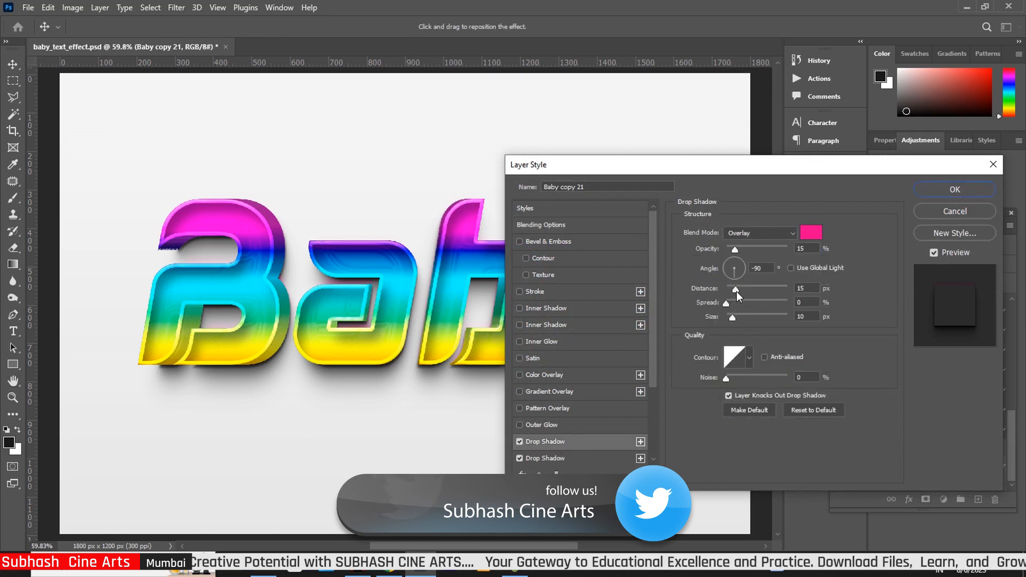
left_click_drag(739, 290, 754, 295)
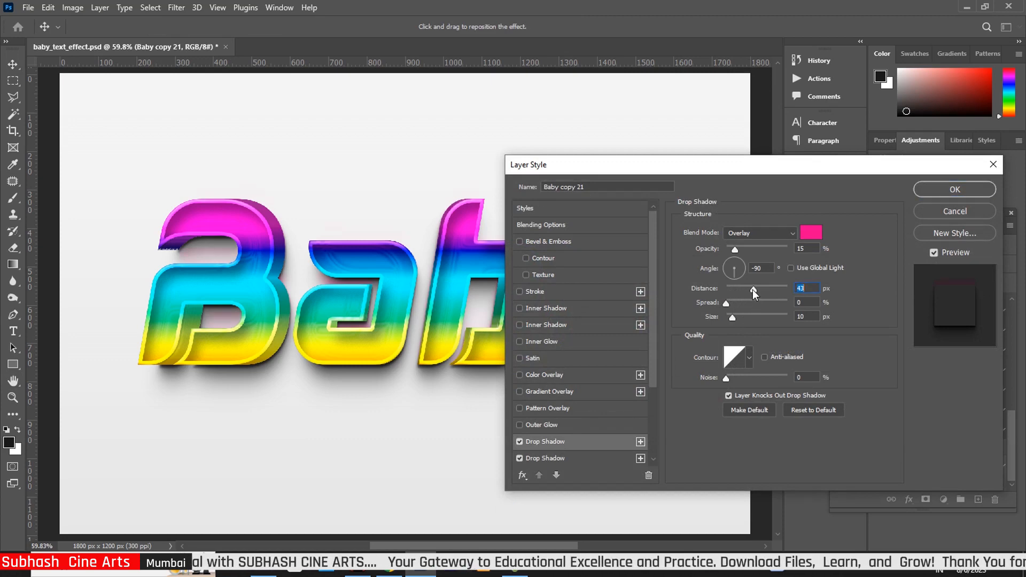
mouse_move(753, 290)
left_mouse_down()
mouse_move(726, 305)
mouse_move(747, 308)
left_mouse_up()
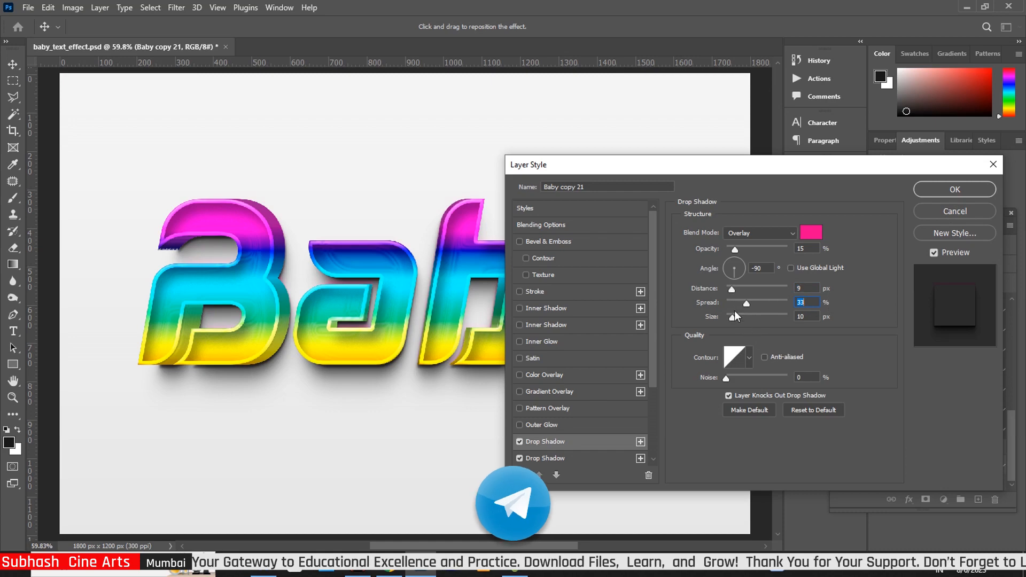
left_click_drag(732, 316, 742, 319)
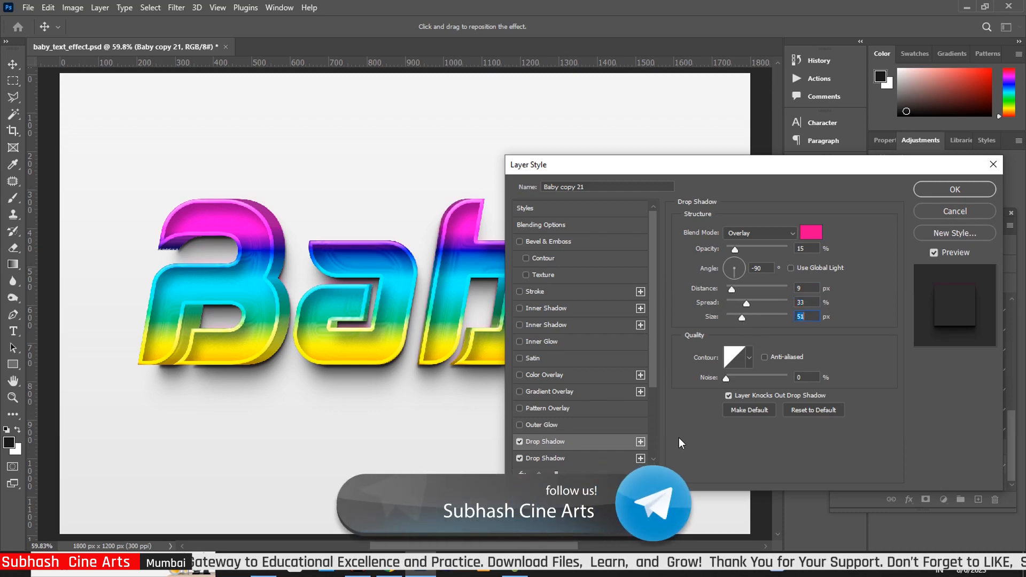
left_click(593, 460)
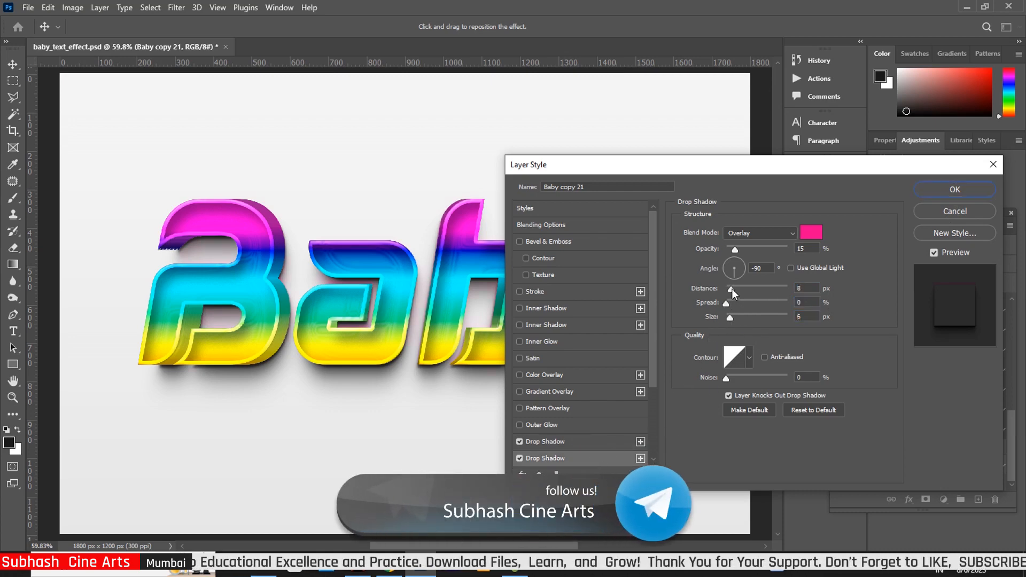
Give the second drop shadow 27 px distance and 43 px size, the third 87 px size, and apply
mouse_move(732, 289)
left_mouse_down()
mouse_move(745, 290)
mouse_move(736, 303)
left_mouse_up()
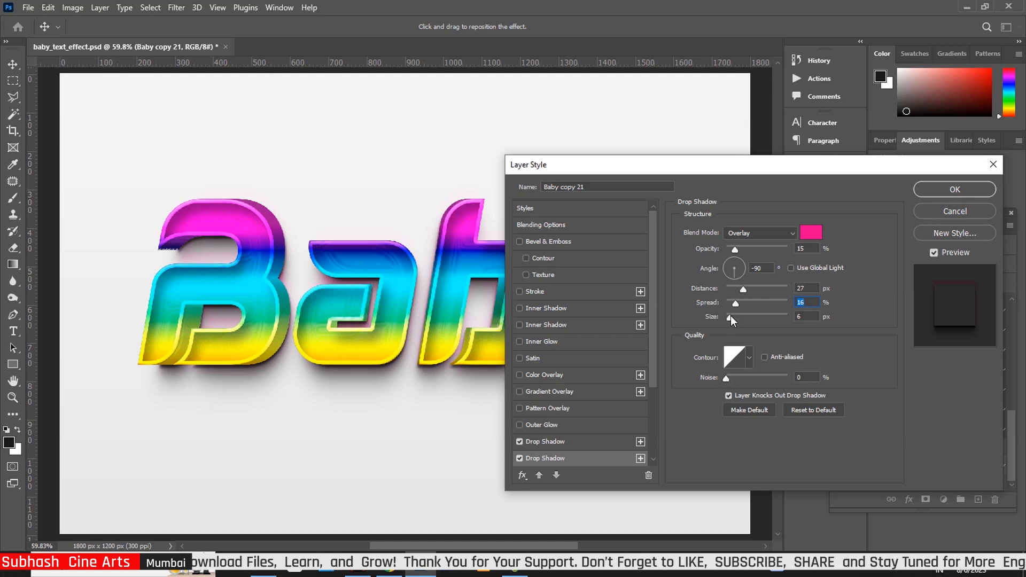
left_click_drag(730, 315, 740, 323)
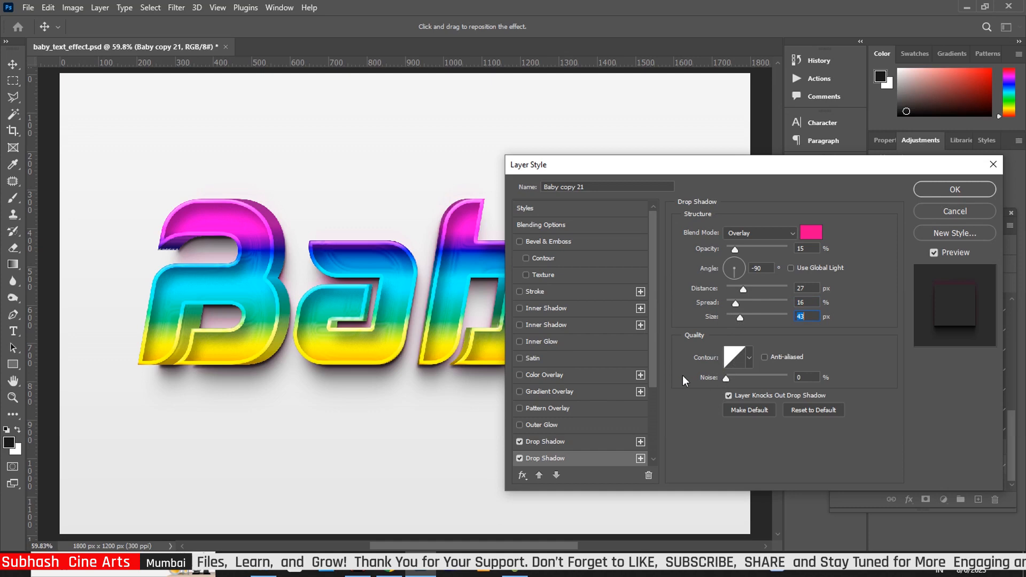
left_click_drag(652, 366, 663, 442)
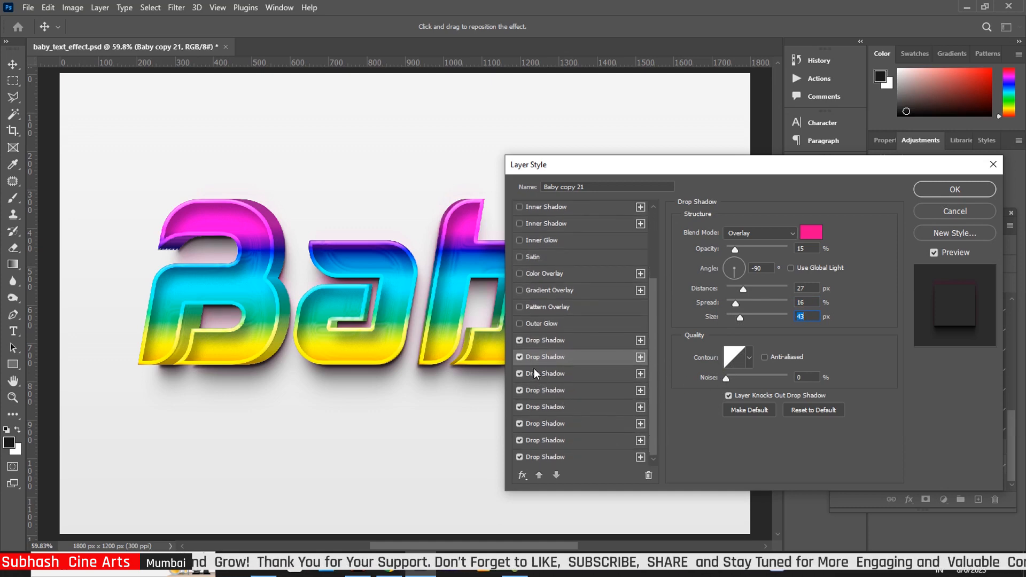
left_click(615, 374)
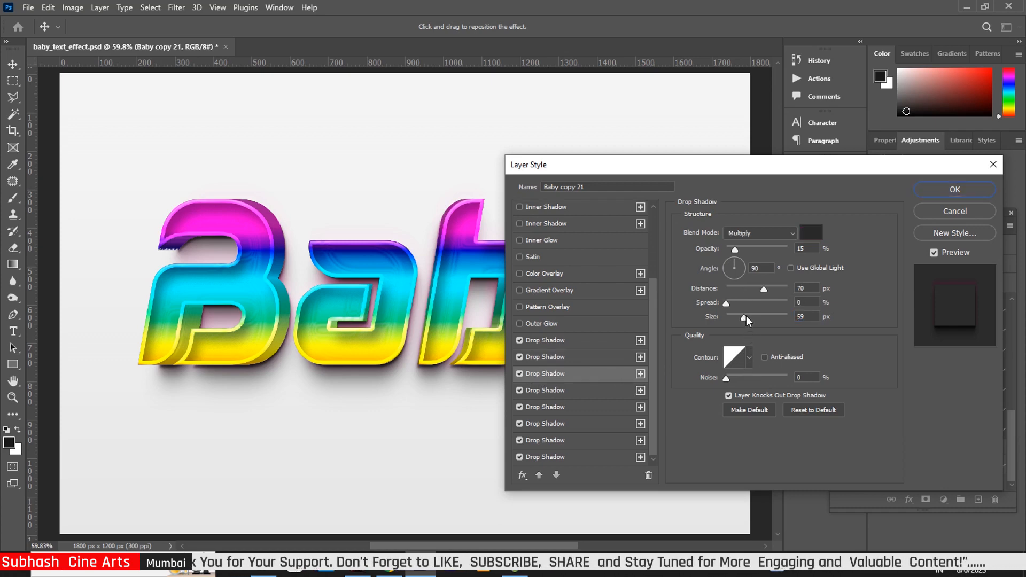
left_click_drag(745, 316, 729, 304)
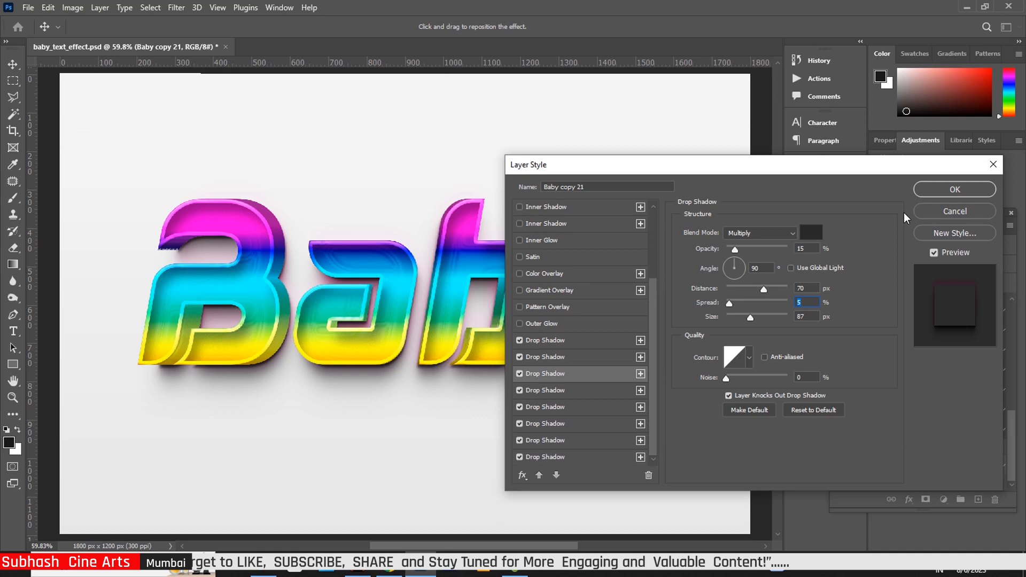
left_click(936, 191)
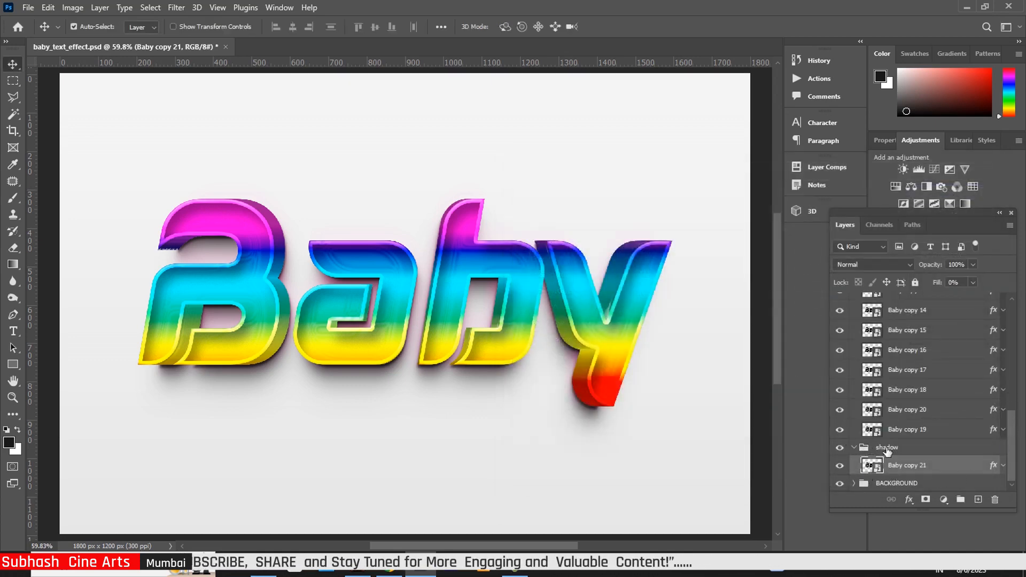
Toggle the shadow group off and on to compare, then collapse the bottom effect group
left_click(840, 449)
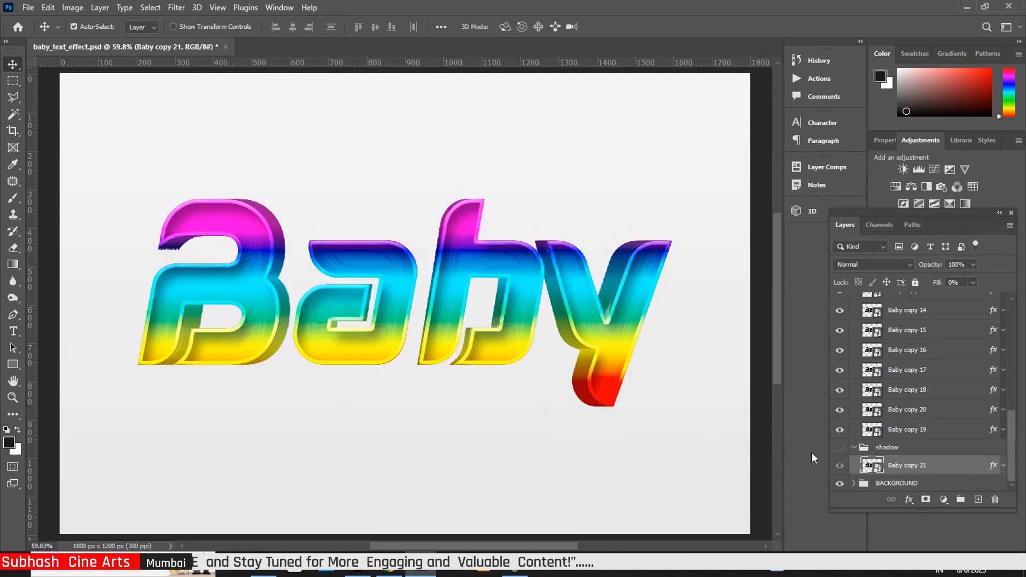
left_click(839, 448)
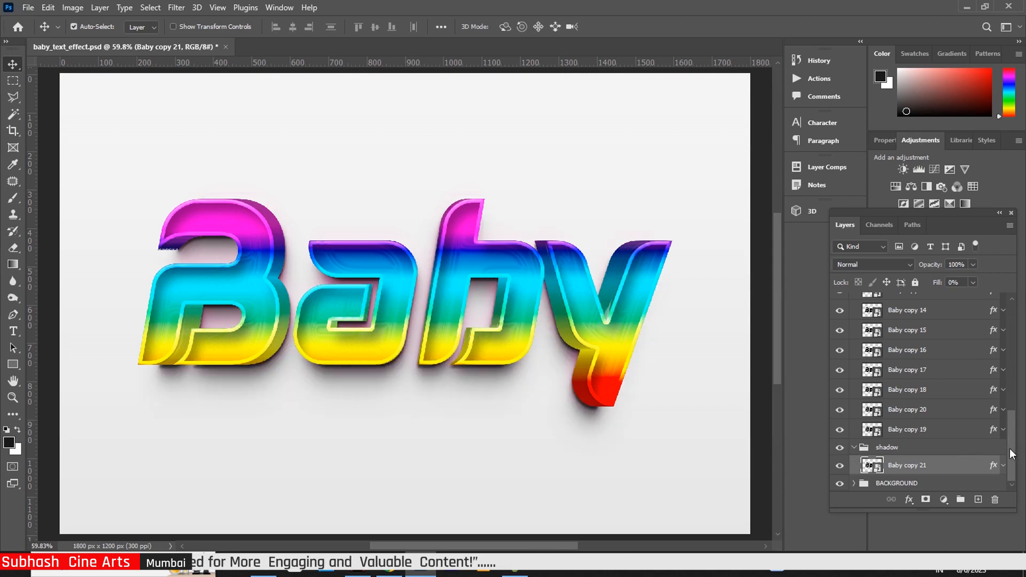
left_click_drag(1012, 454, 996, 337)
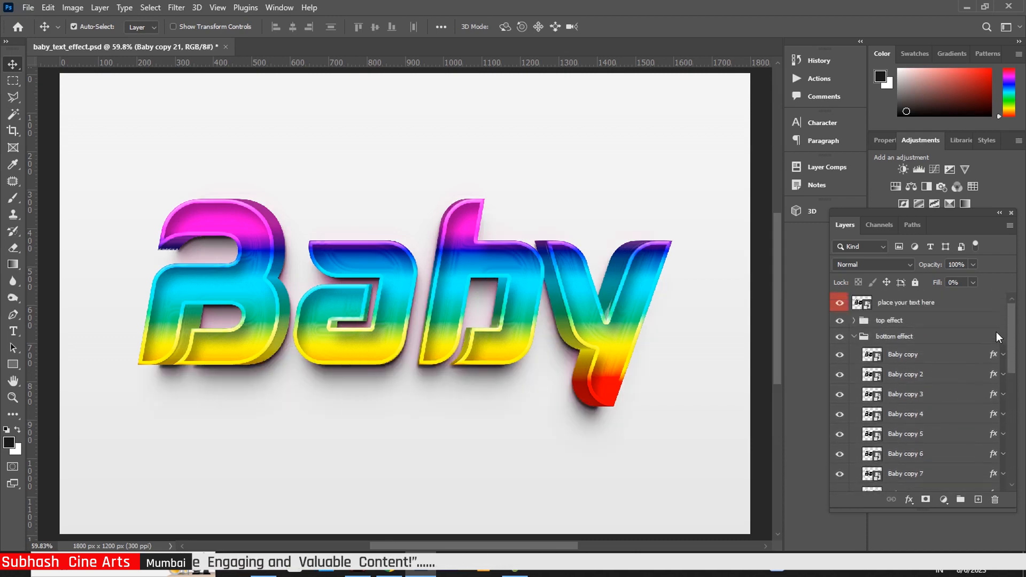
left_click(854, 336)
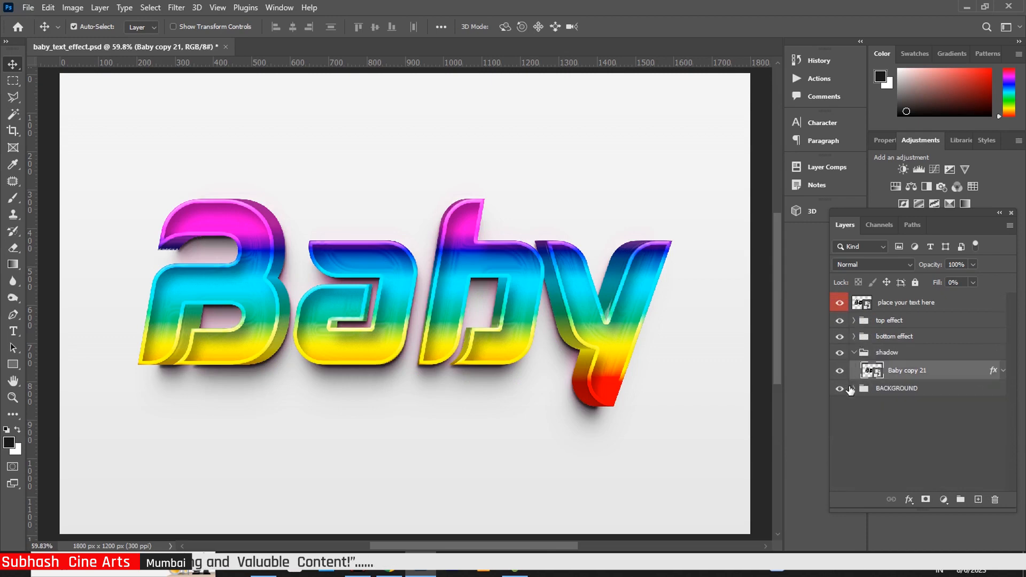
Open the 'place your text here' smart object as its own Baby.psb document
left_click(867, 304)
double_click(867, 305)
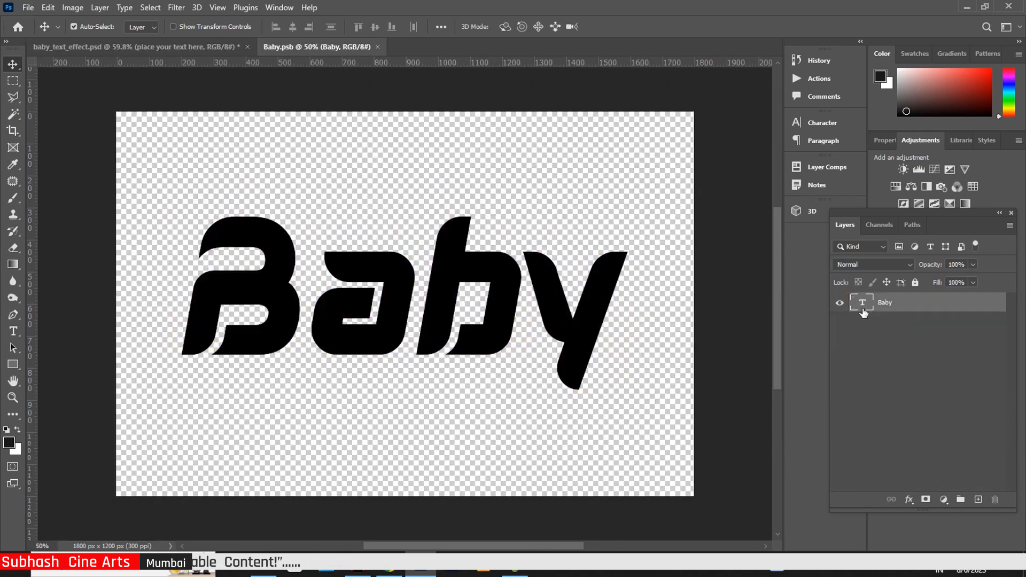
double_click(862, 303)
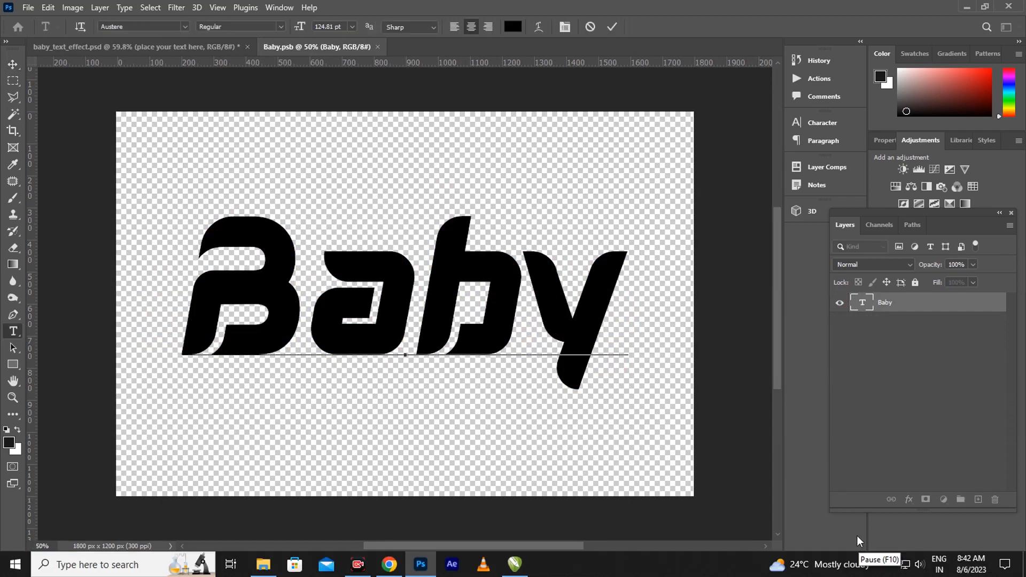
left_click(865, 301)
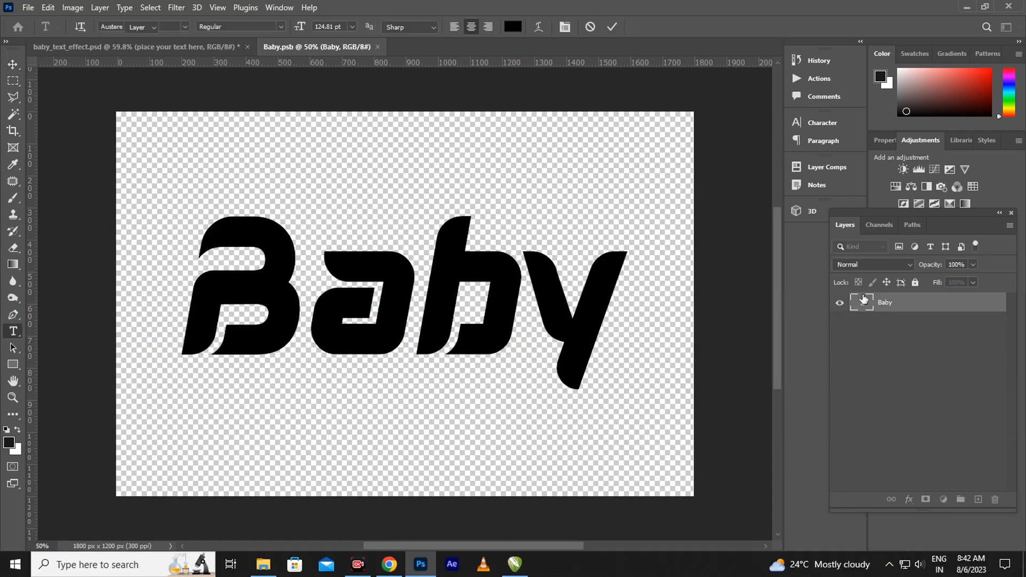
double_click(862, 308)
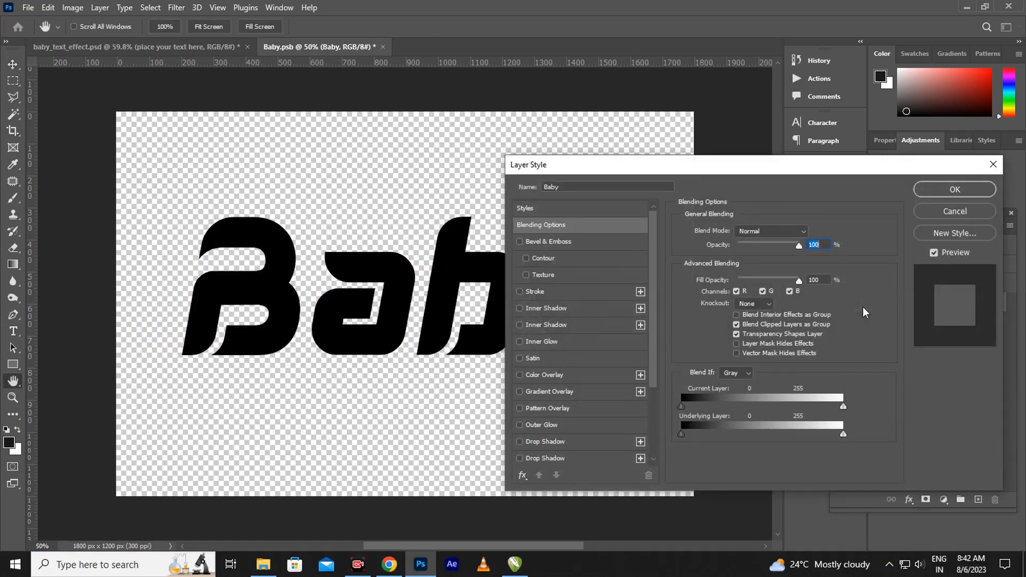
key("Escape")
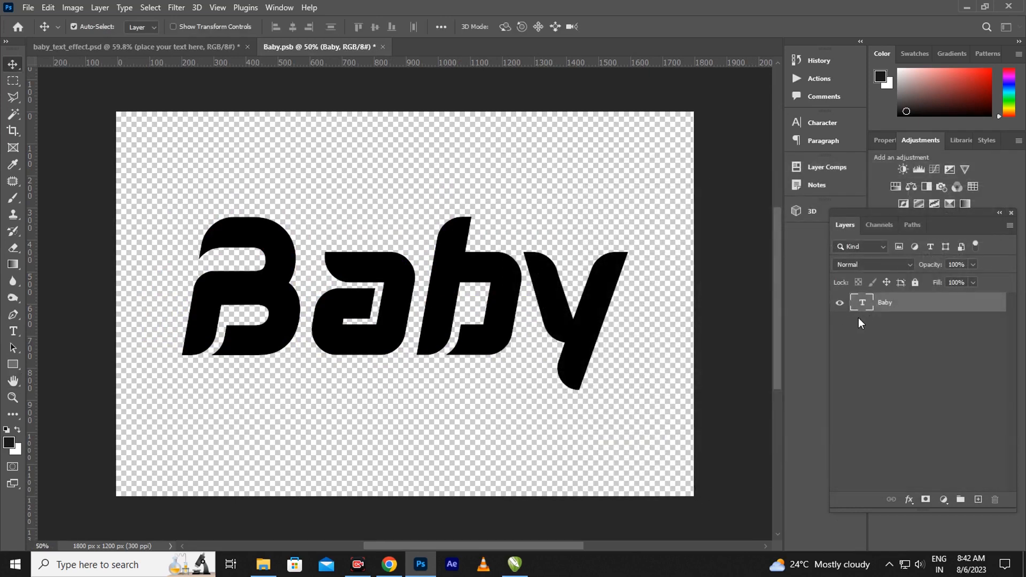
Delete the word Baby from the text layer, commit it, and minimise Photoshop
double_click(863, 304)
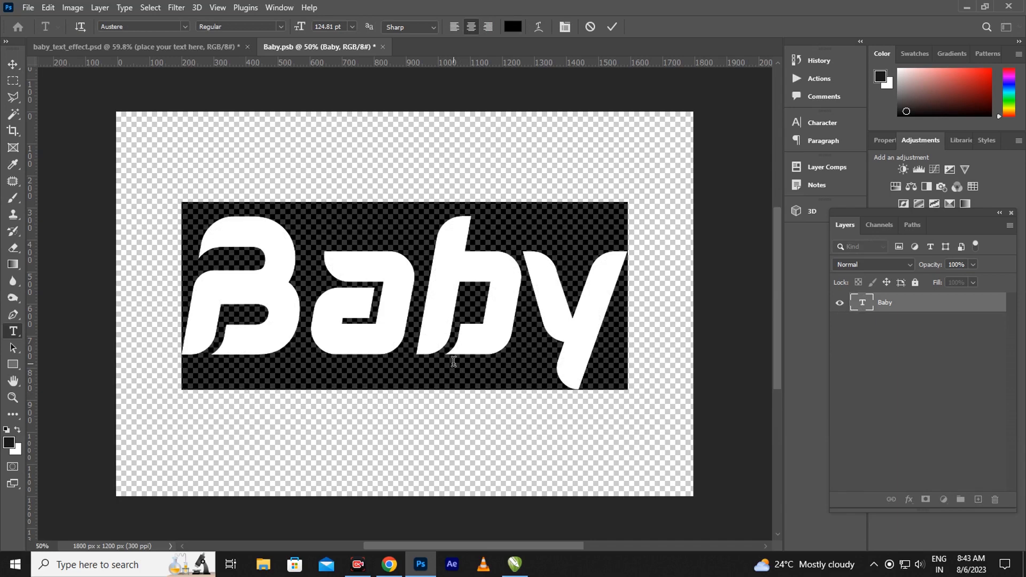
key("BackSpace")
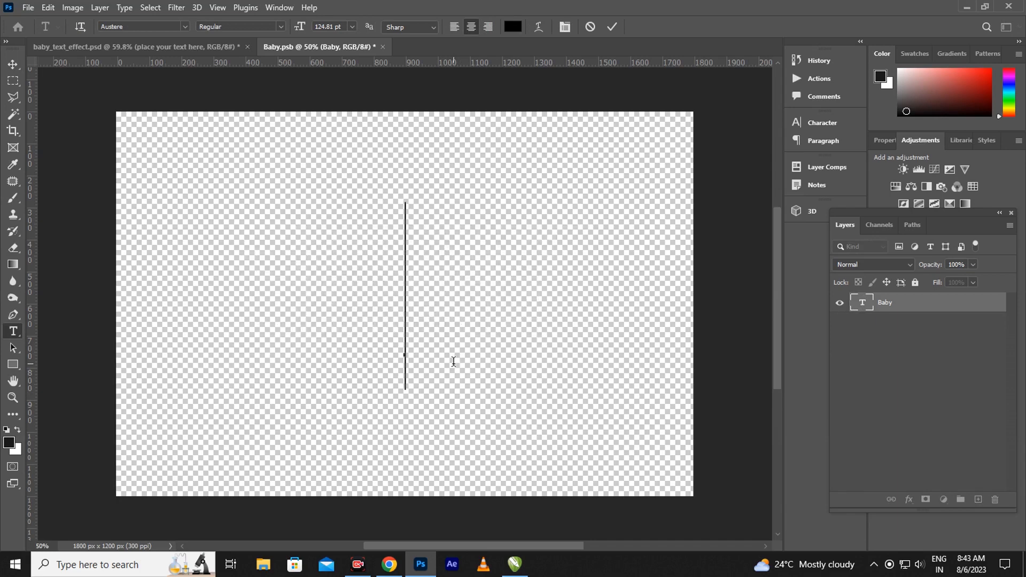
left_click(13, 64)
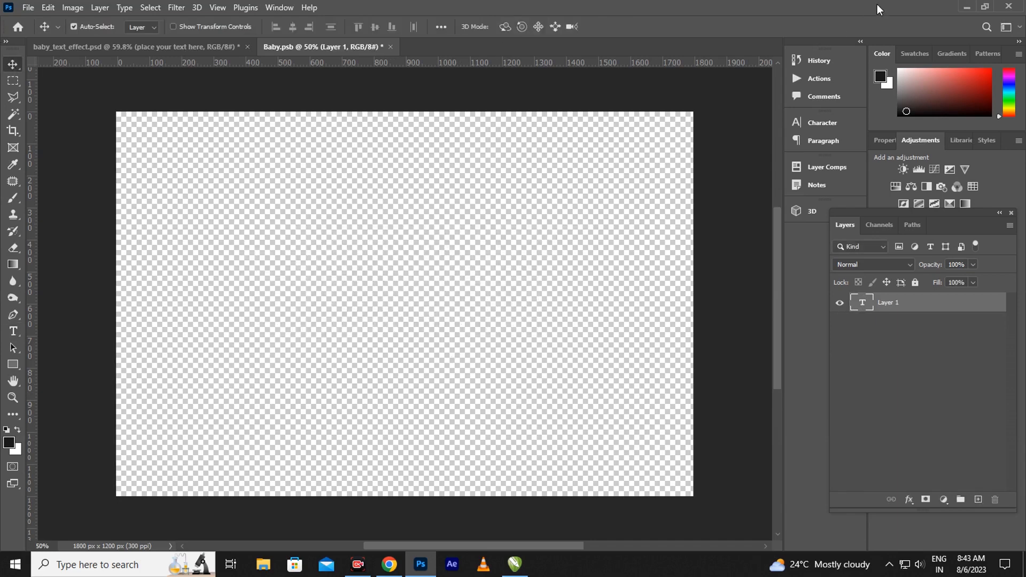
left_click(966, 8)
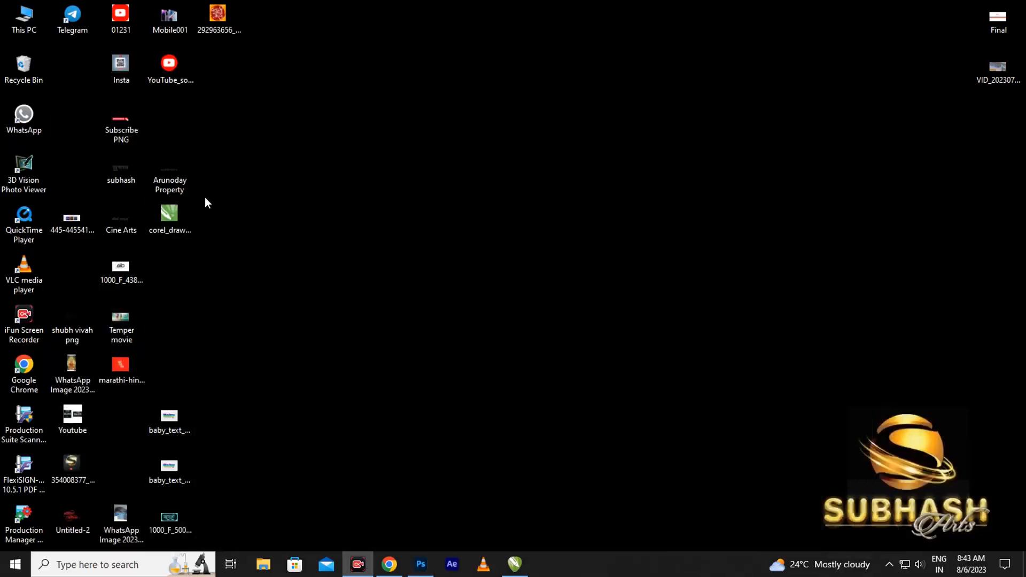
Place the subhash image into Baby.psb, scaled to about 42% and moved toward the centre
left_click(121, 174)
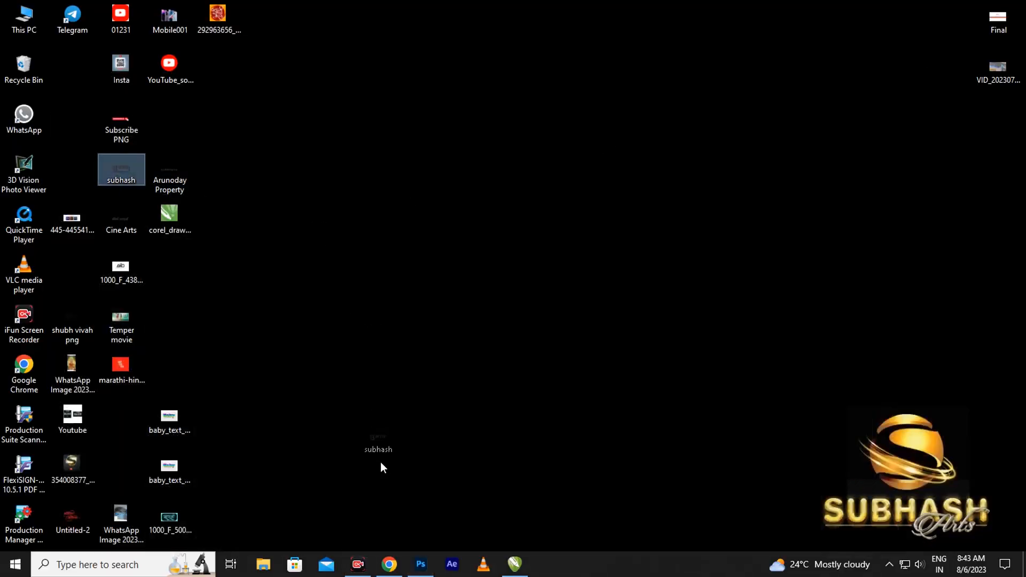
left_click_drag(426, 548, 378, 285)
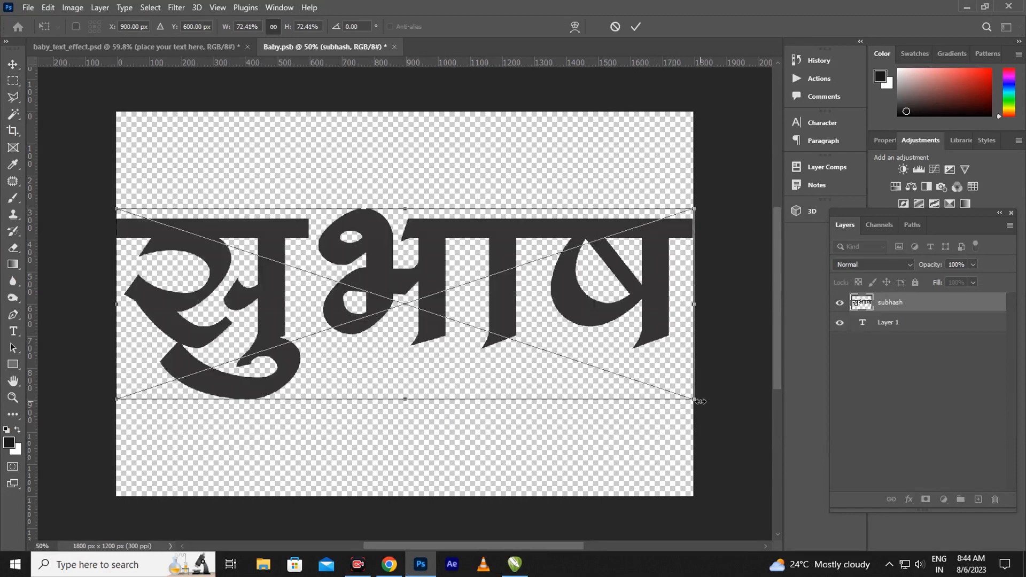
left_click_drag(699, 401, 444, 352)
left_click_drag(294, 264, 392, 284)
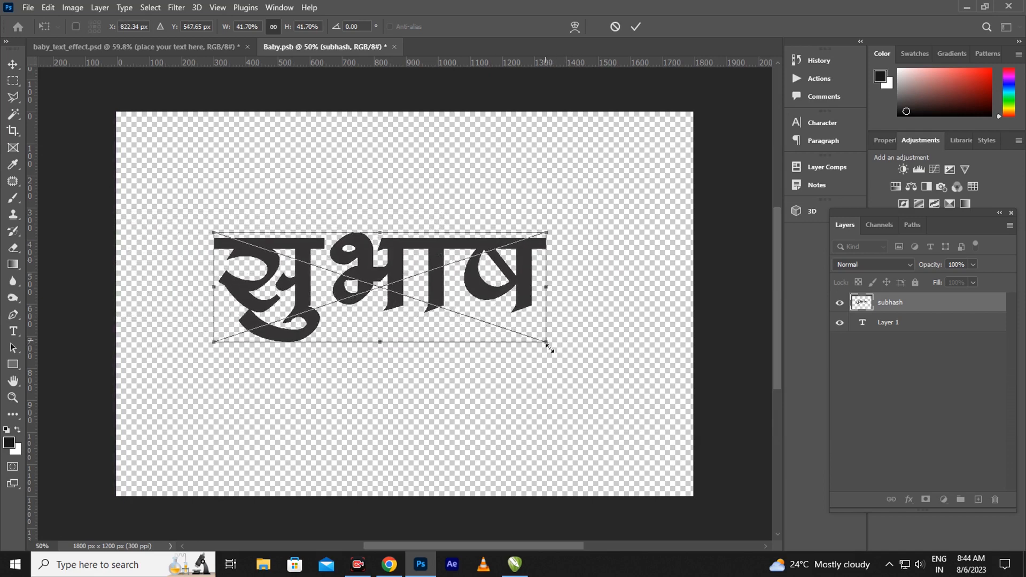
Enlarge the subhash artwork to about 50% and commit the transform
left_click_drag(549, 347, 578, 369)
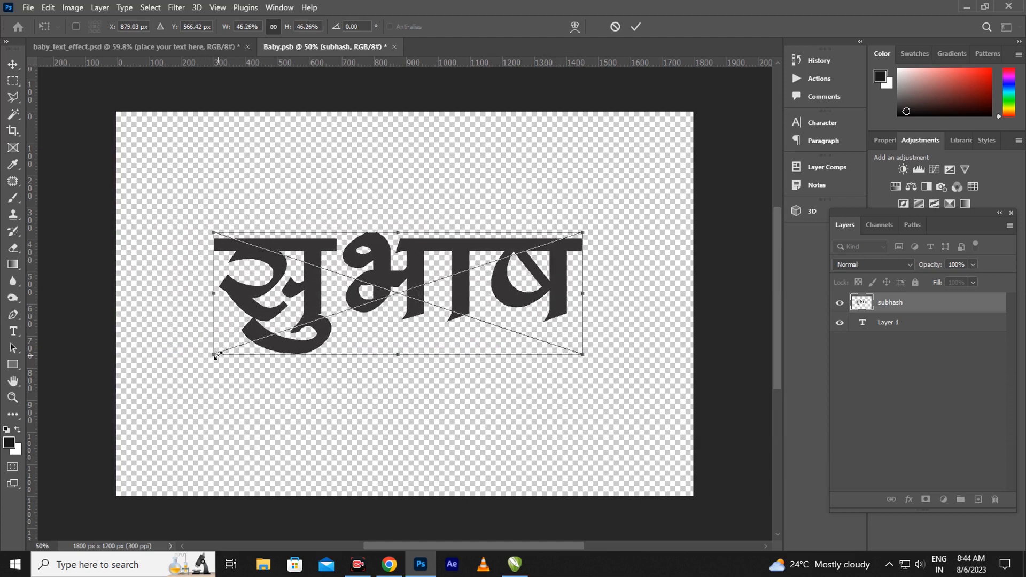
left_click_drag(217, 356, 199, 360)
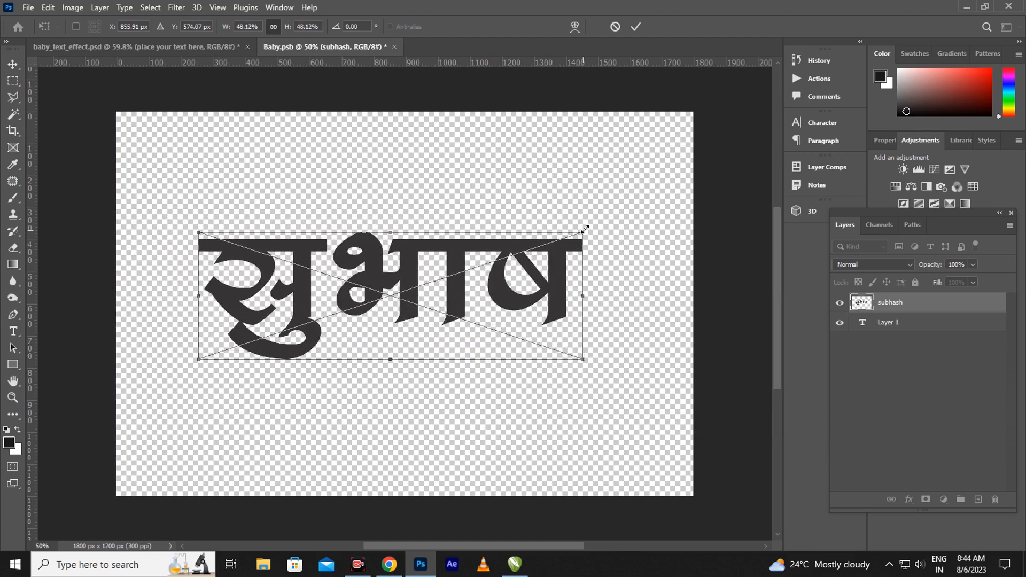
left_click_drag(584, 230, 599, 224)
left_click(12, 63)
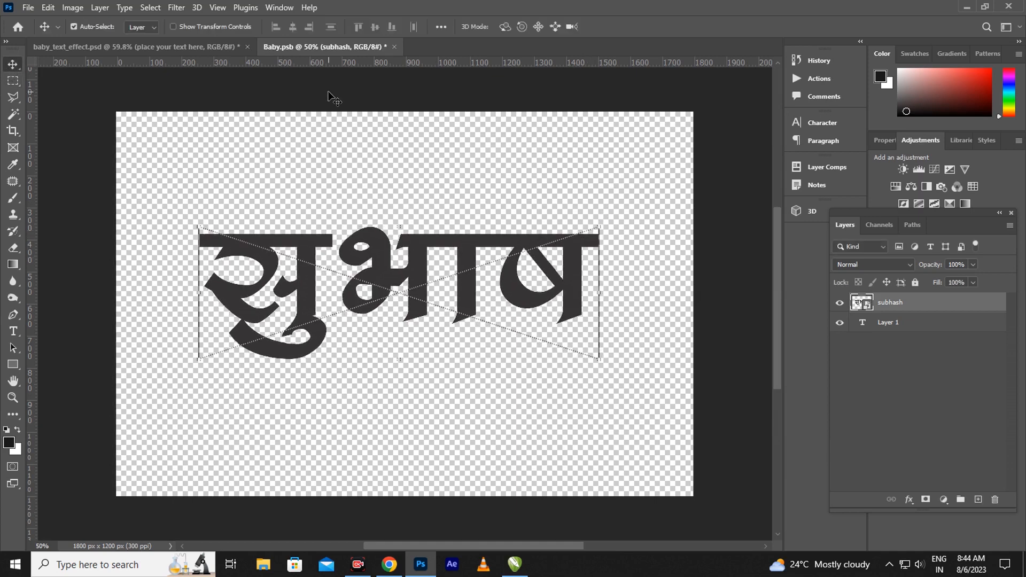
Save and close Baby.psb, then reopen the 'place your text here' smart object contents
left_click(394, 47)
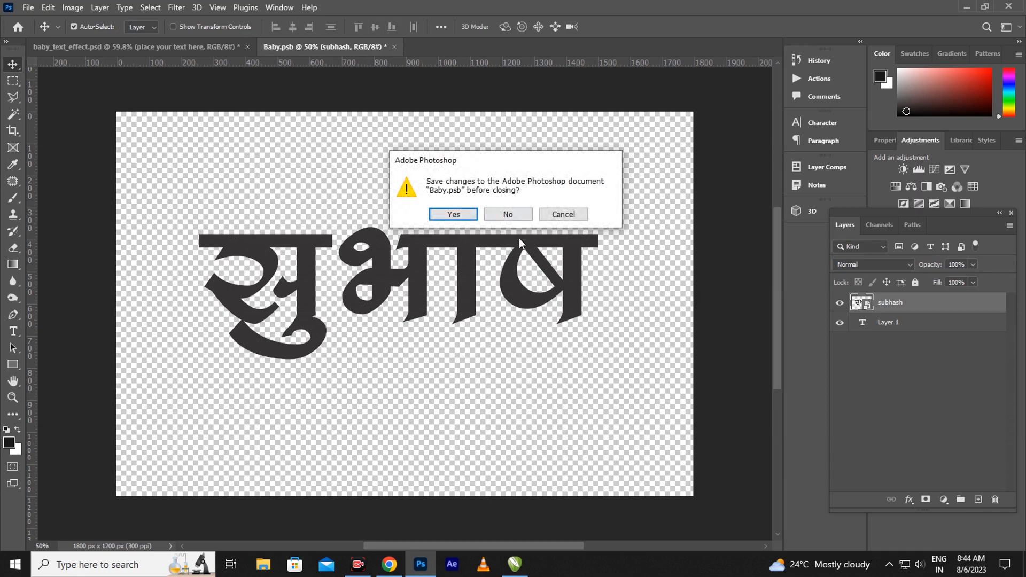
left_click(458, 215)
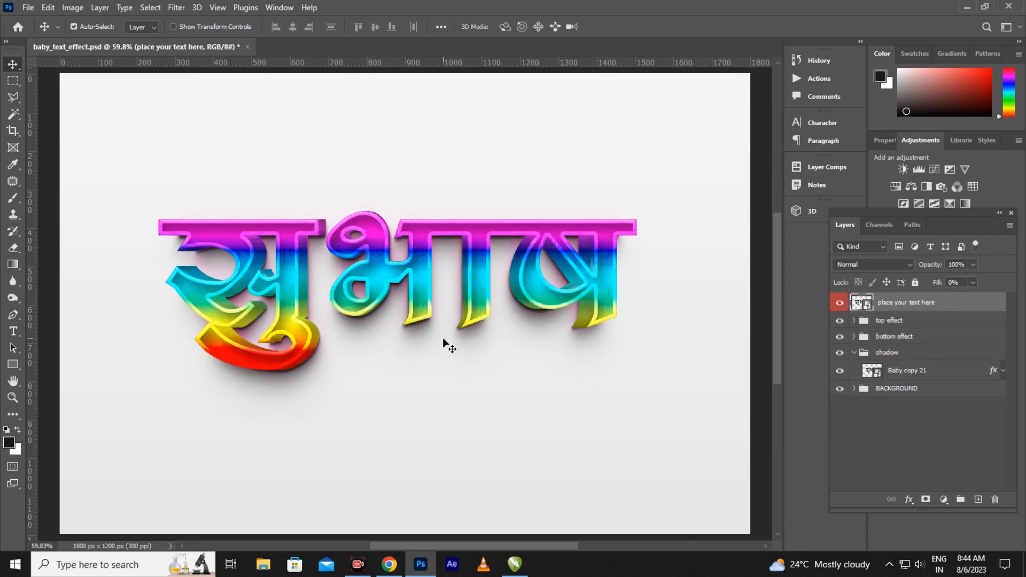
double_click(861, 302)
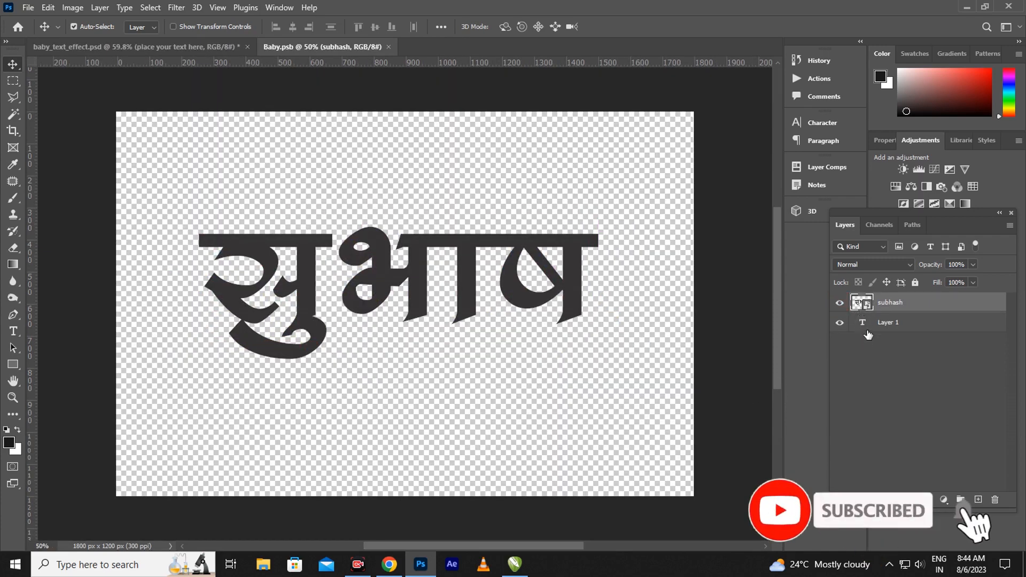
Replace Layer 1's text with सुभाष, hide the subhash image layer, and move the text up-right
left_click(868, 328)
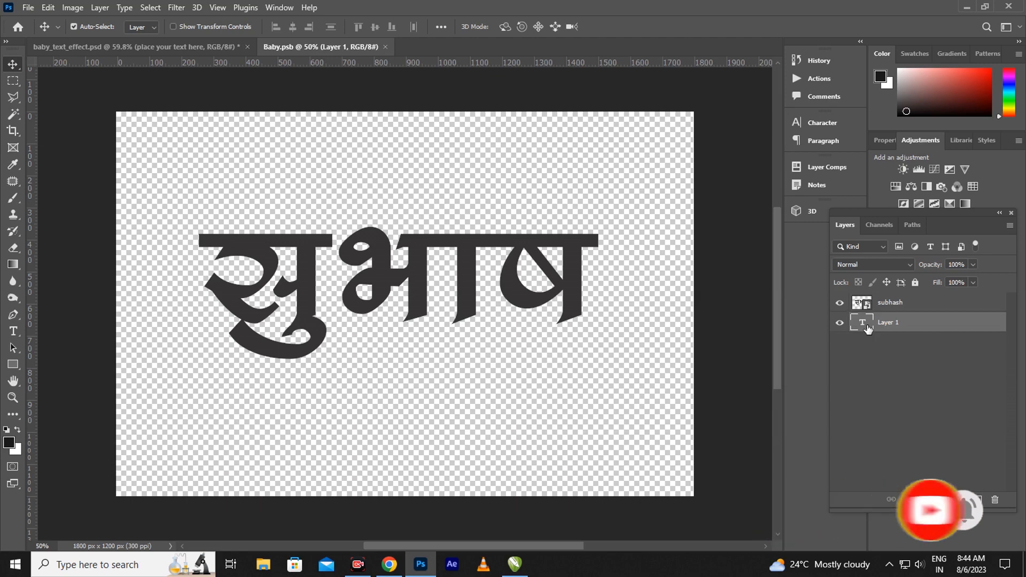
double_click(864, 325)
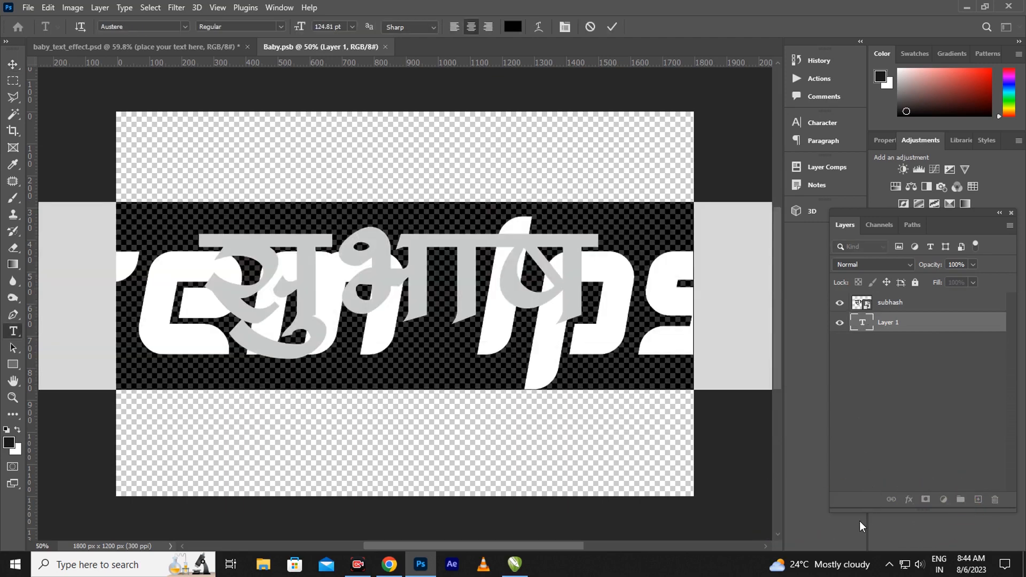
left_click(423, 303)
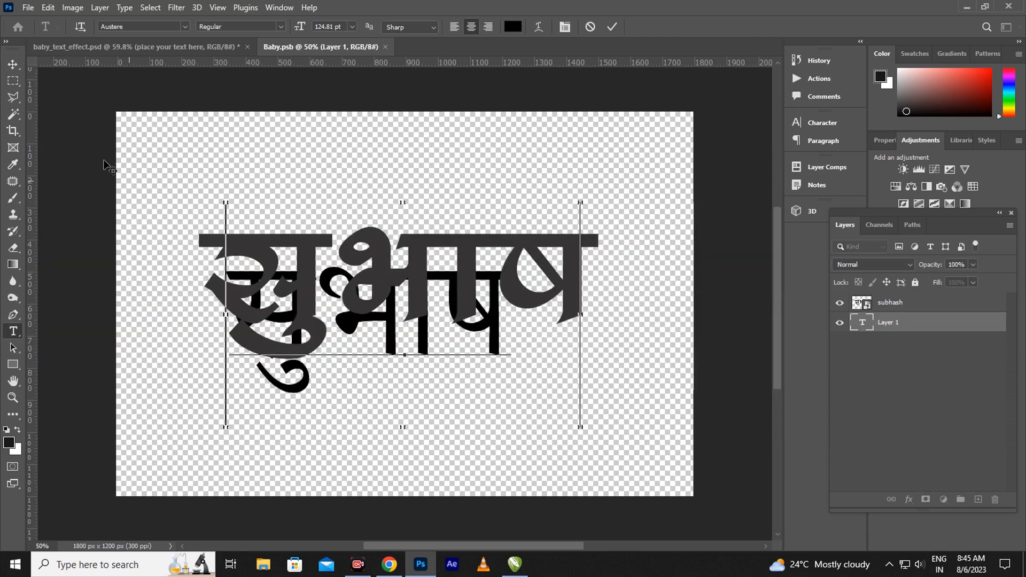
left_click(13, 64)
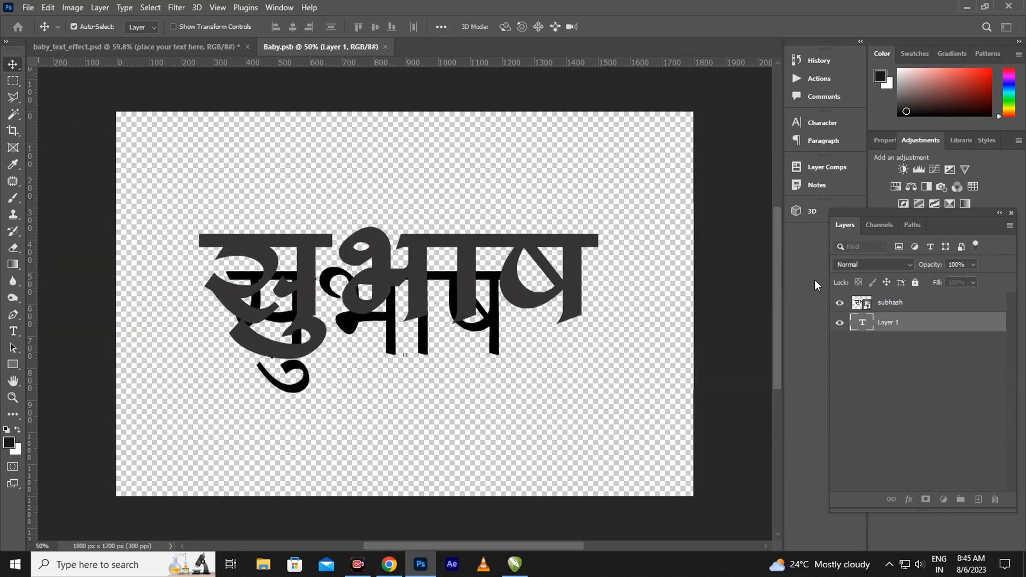
left_click(839, 303)
left_click_drag(459, 304, 486, 282)
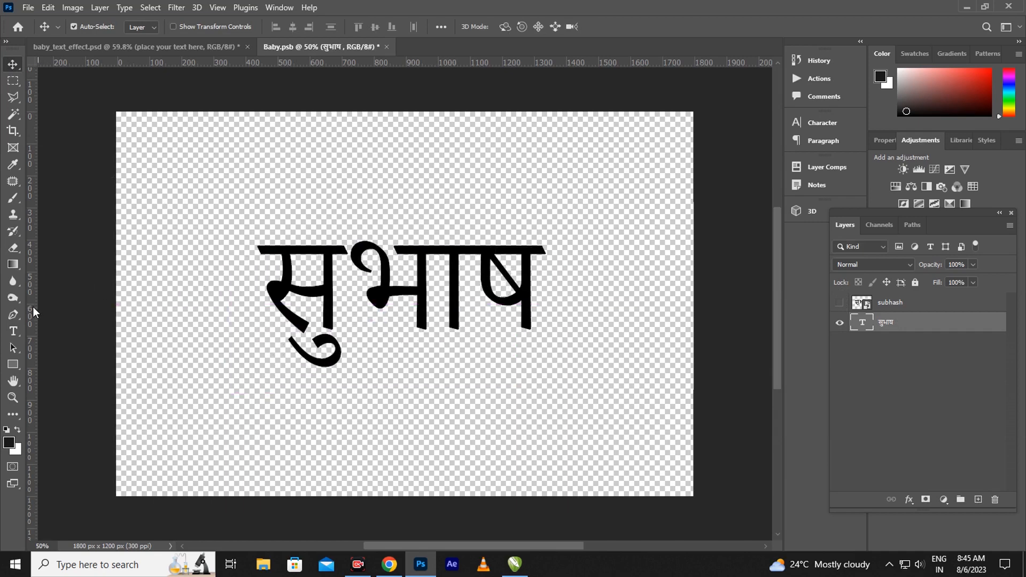
left_click(13, 332)
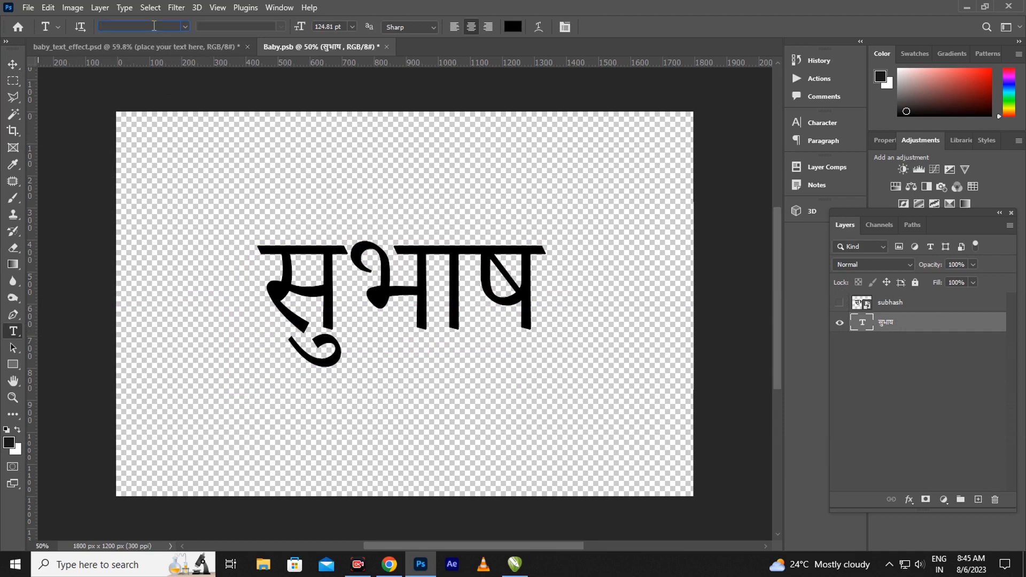
Try Bakbak One and Khand Light, settle on Khand Bold, then nudge the text left and down
type("b")
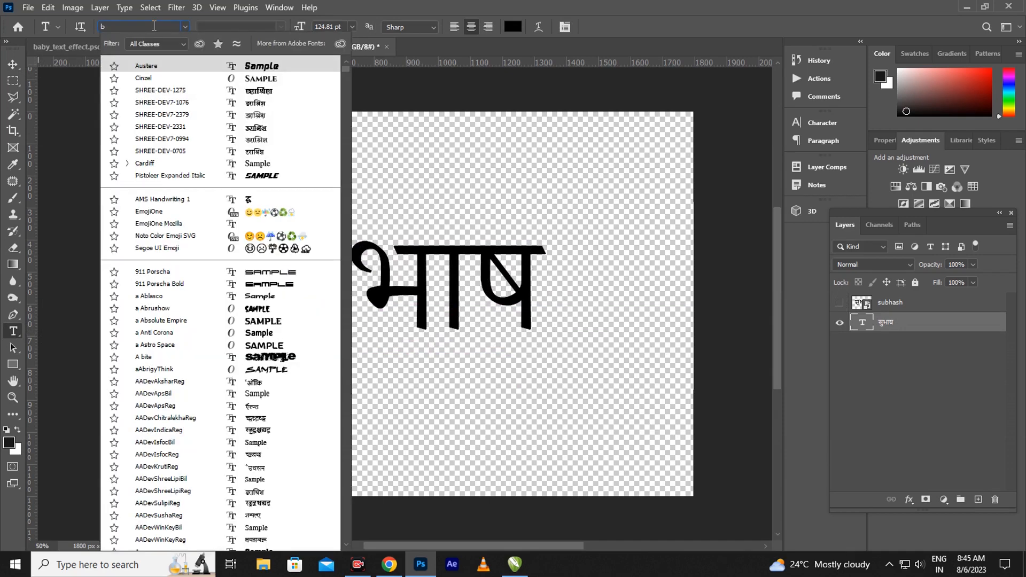
type("akbak One")
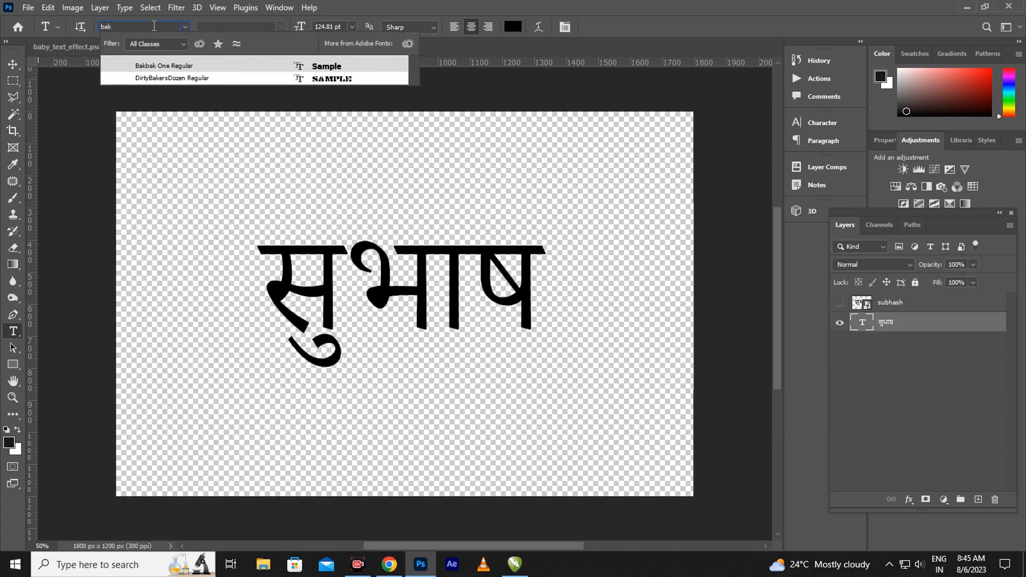
left_click(229, 73)
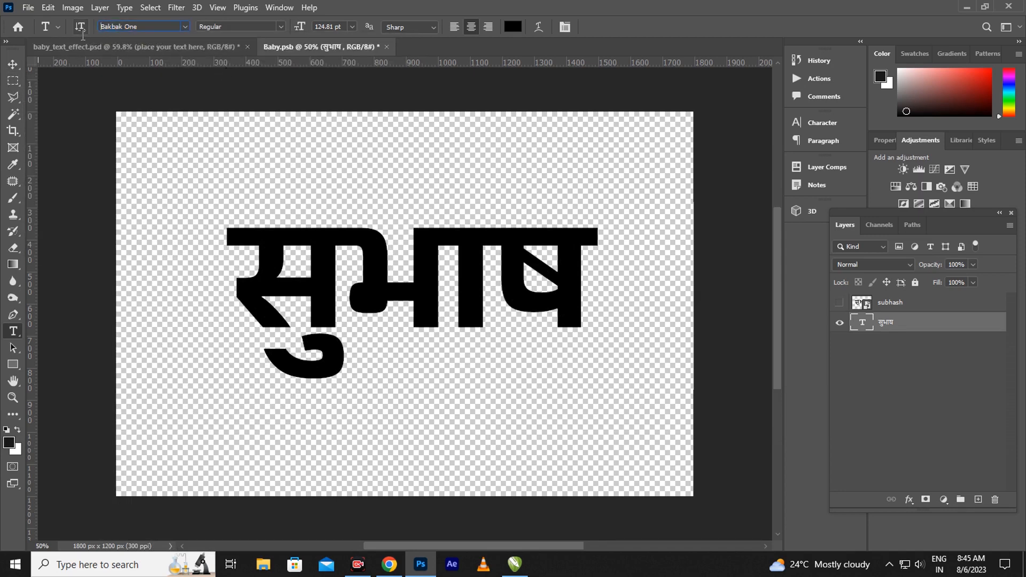
type("k")
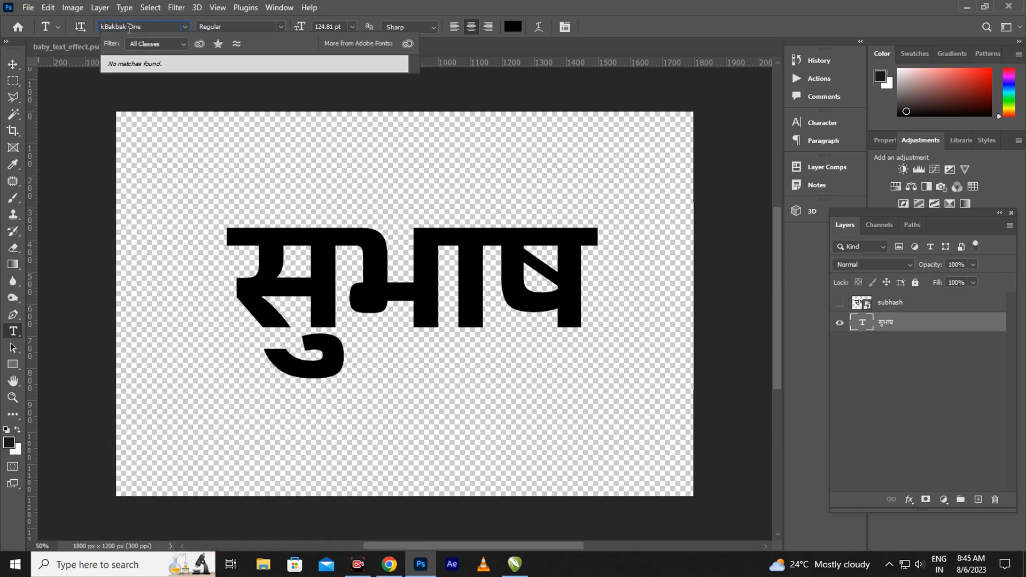
left_click(129, 28)
type("k")
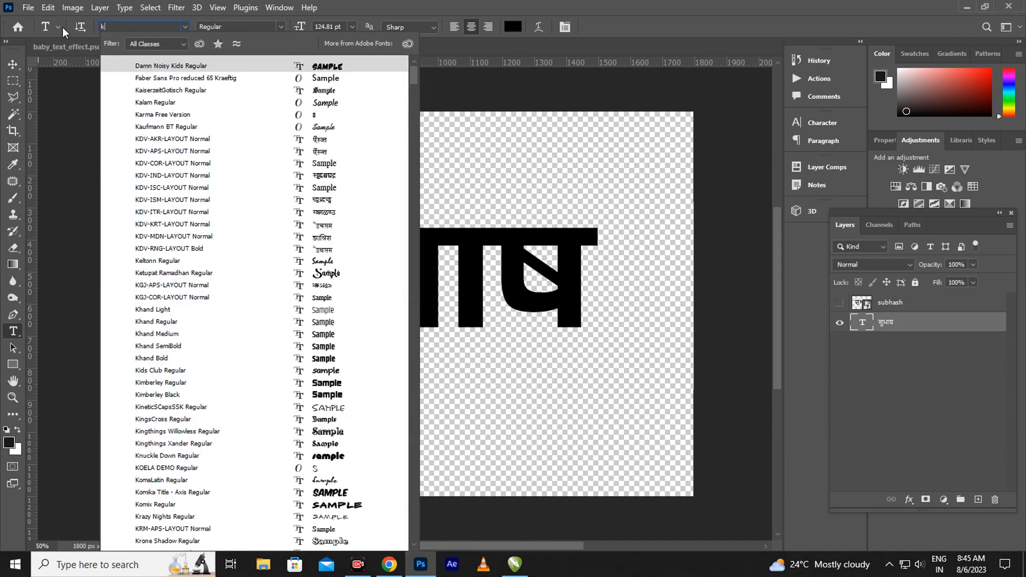
type("hand")
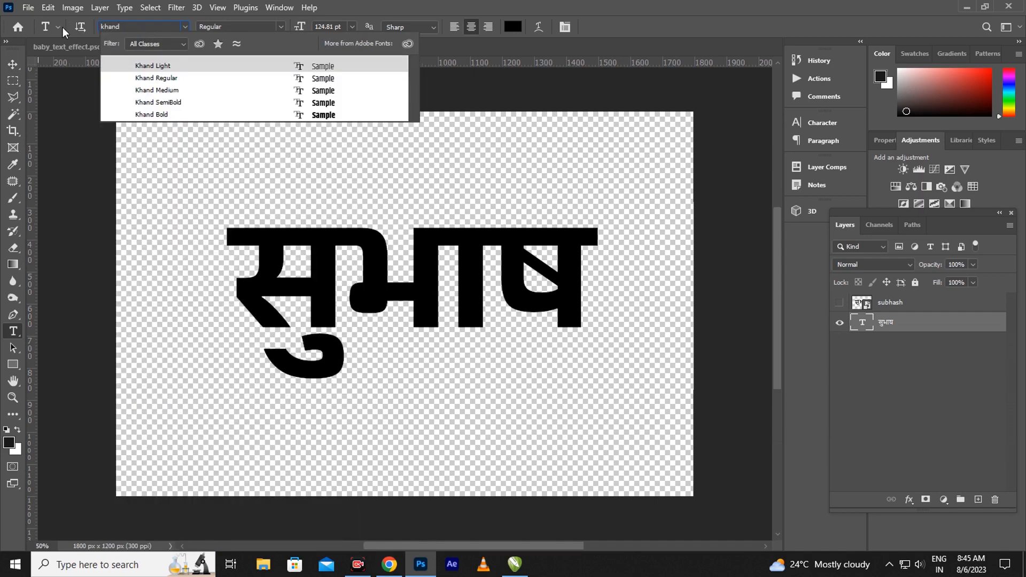
left_click(156, 66)
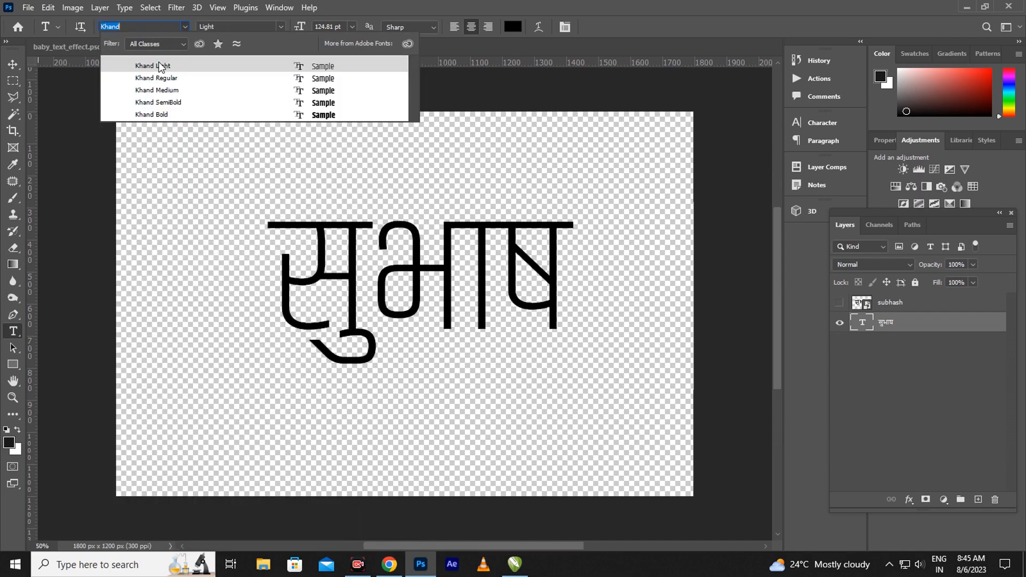
left_click(314, 115)
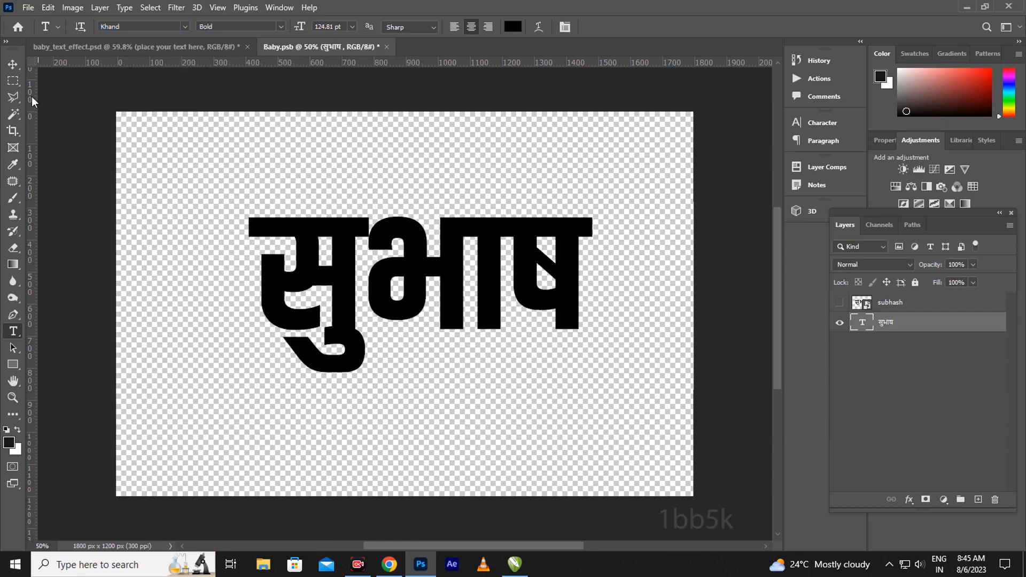
left_click(16, 65)
left_click_drag(442, 272, 435, 281)
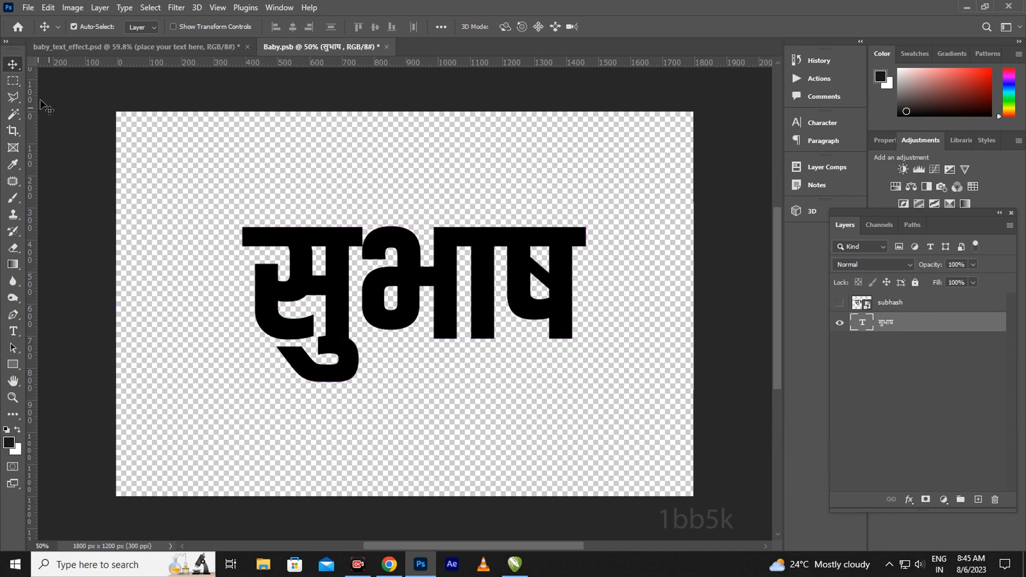
Close Baby.psb and confirm saving its changes
left_click(387, 47)
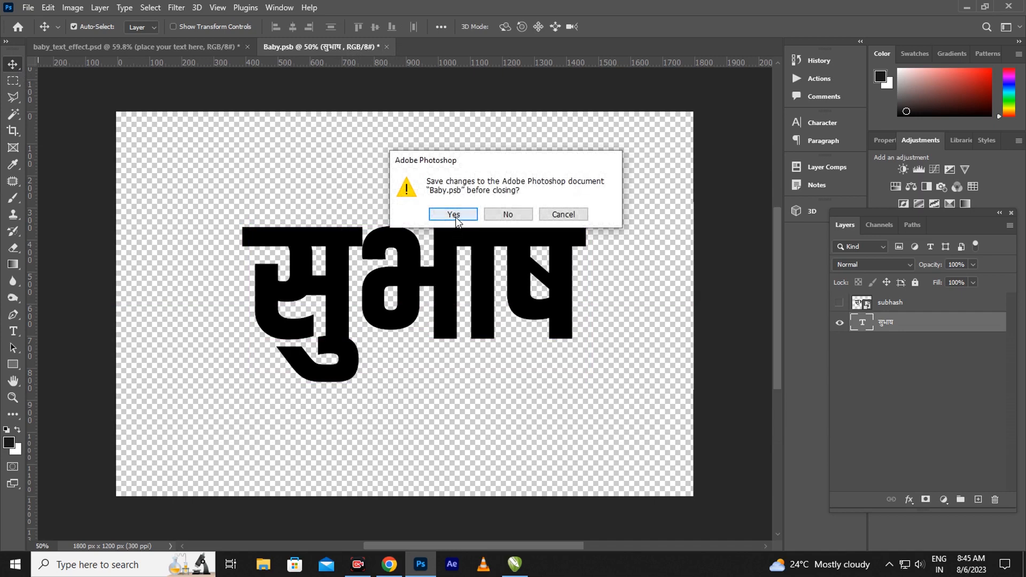
left_click(453, 215)
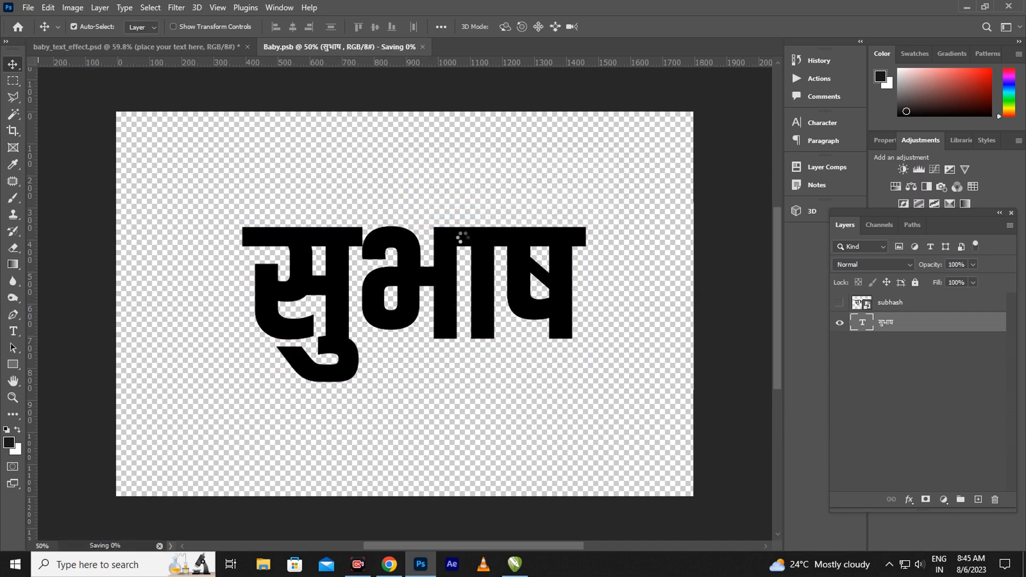